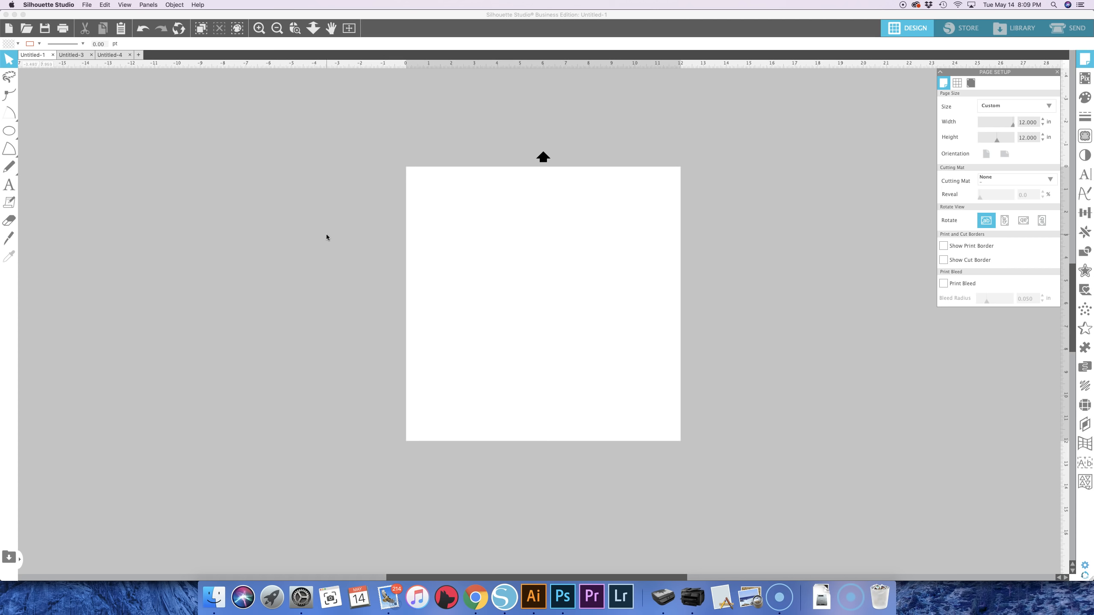
Bring the file 11oz Mug 1.jpg from its Finder folder into the open Silhouette Studio document
{"action": "left_click", "coordinate": [214, 597]}
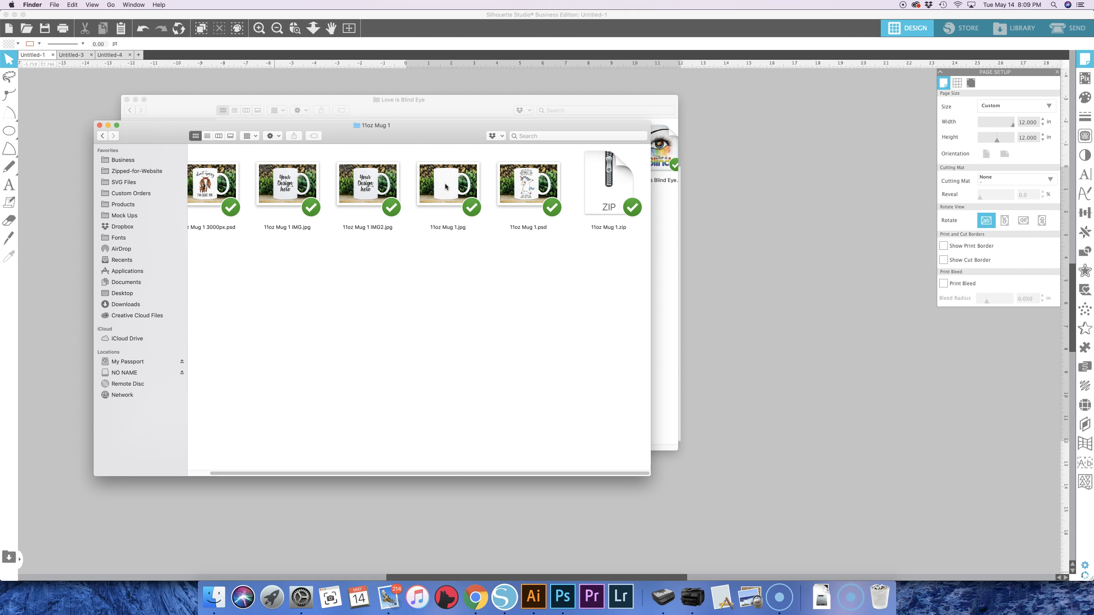
{"action": "left_click_drag", "start_coordinate": [443, 185], "coordinate": [762, 284]}
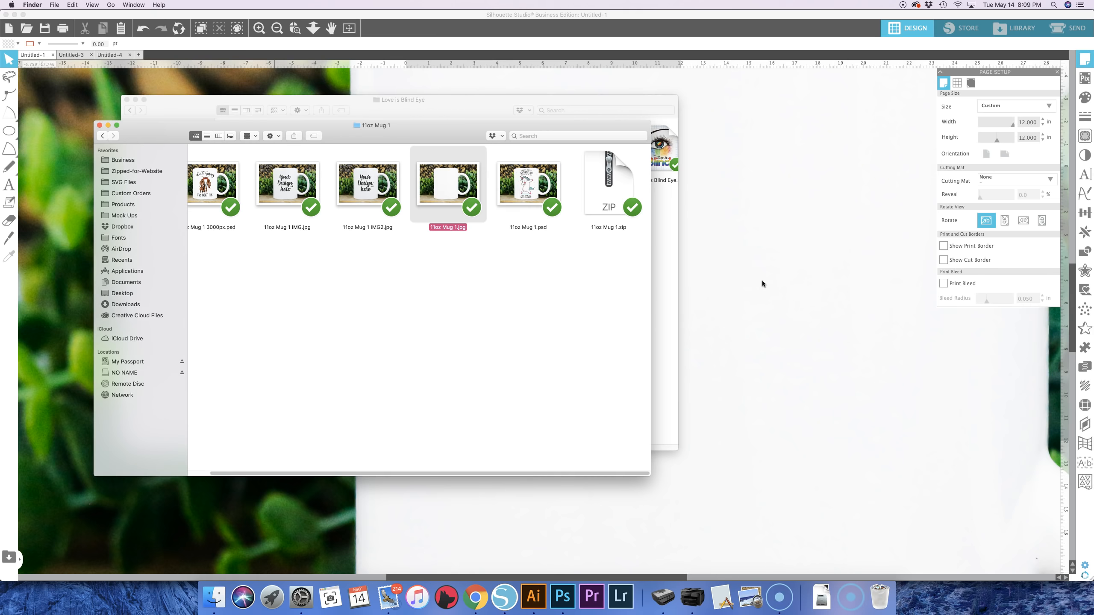
{"action": "left_click", "coordinate": [759, 253]}
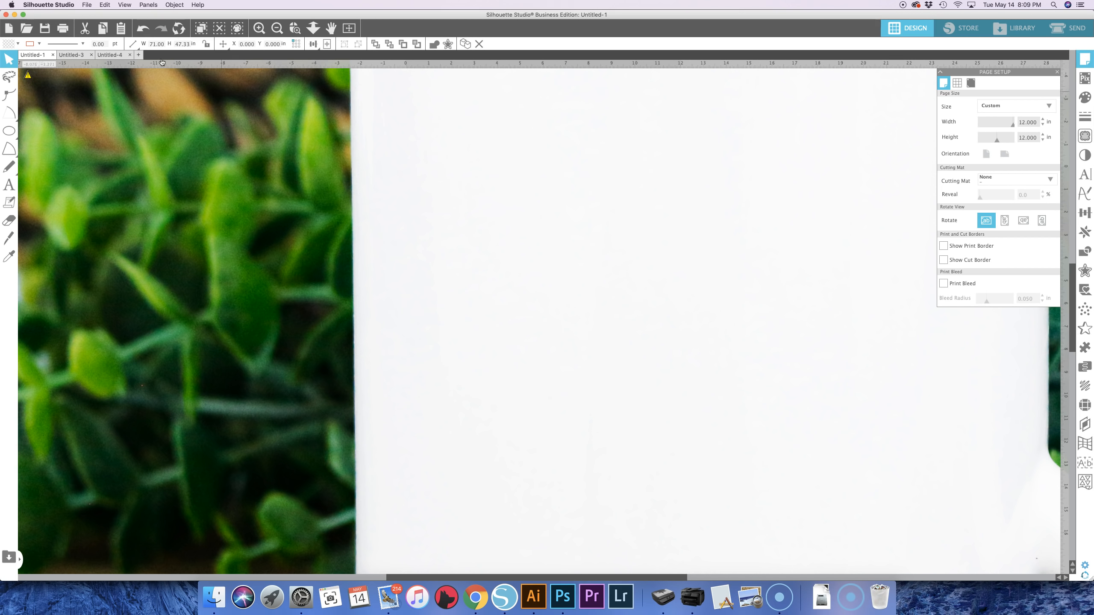
{"action": "left_click", "coordinate": [87, 5]}
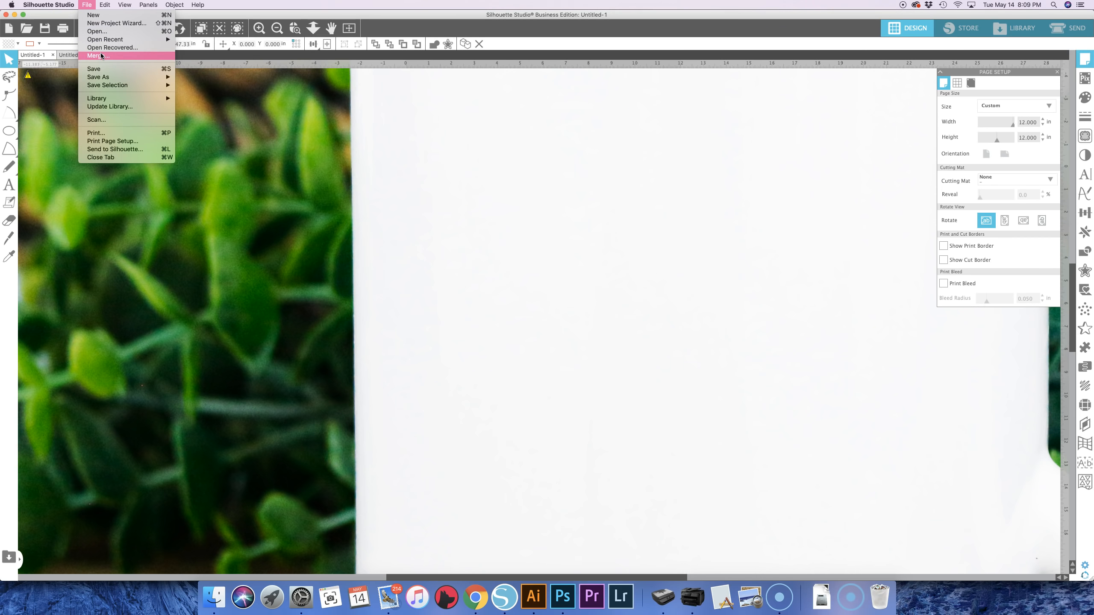
{"action": "left_click", "coordinate": [168, 59]}
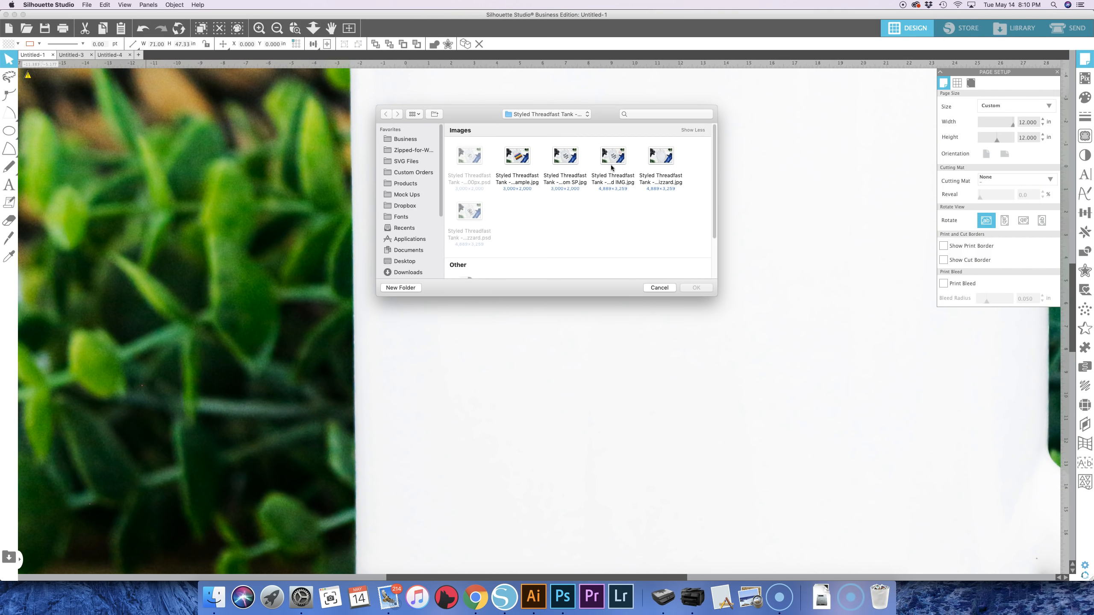
{"action": "left_click", "coordinate": [659, 288]}
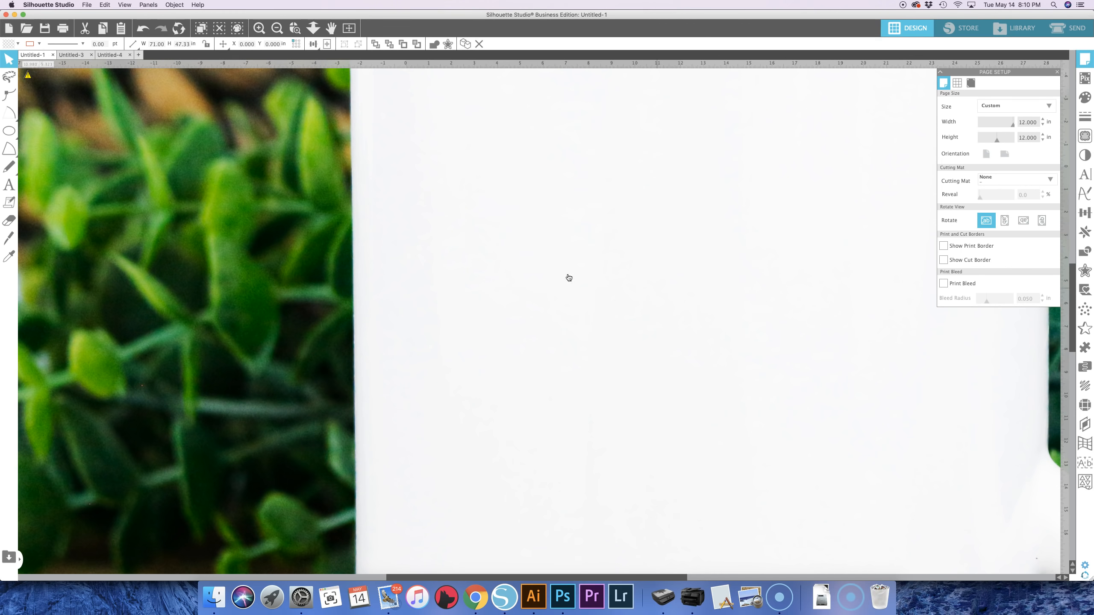
Scale the mug photo down proportionally to about 13.5 in wide and position it over the middle of the page
{"action": "left_click", "coordinate": [276, 30]}
{"action": "left_click", "coordinate": [276, 29]}
{"action": "left_click", "coordinate": [277, 29]}
{"action": "left_click", "coordinate": [276, 30]}
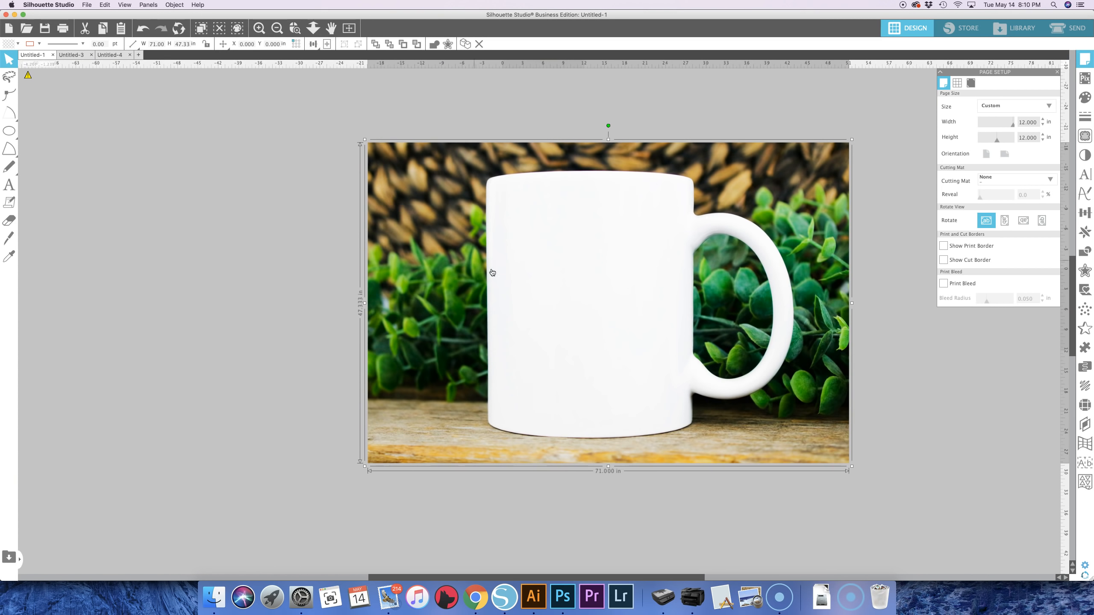
{"action": "left_click_drag", "start_coordinate": [599, 288], "coordinate": [502, 295]}
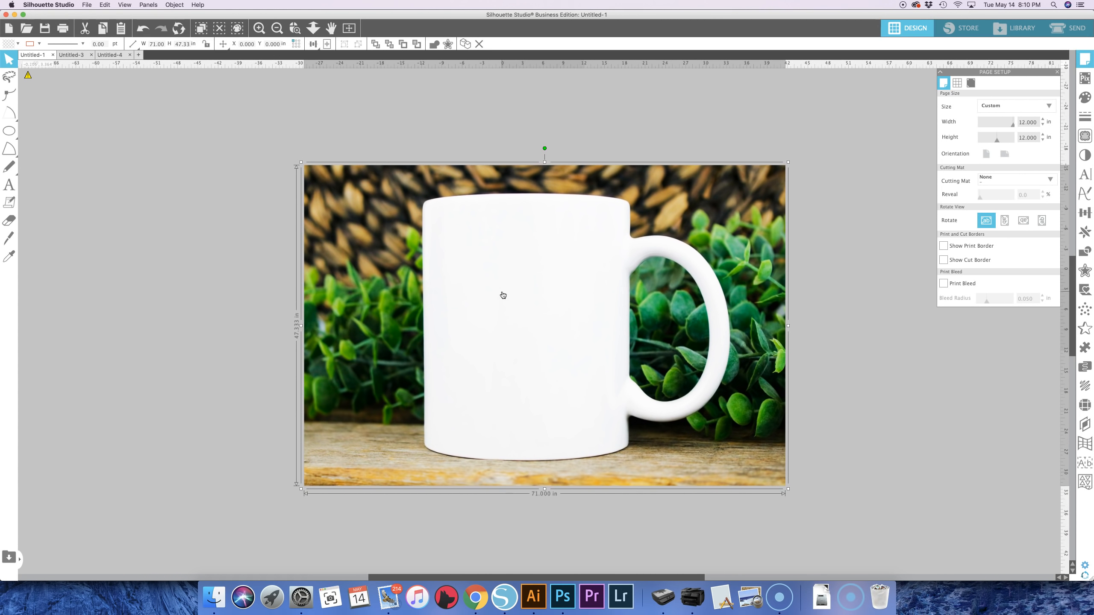
{"action": "left_click_drag", "start_coordinate": [788, 489], "coordinate": [427, 248]}
{"action": "left_click_drag", "start_coordinate": [357, 215], "coordinate": [559, 325]}
{"action": "left_click", "coordinate": [260, 29]}
{"action": "left_click", "coordinate": [259, 28]}
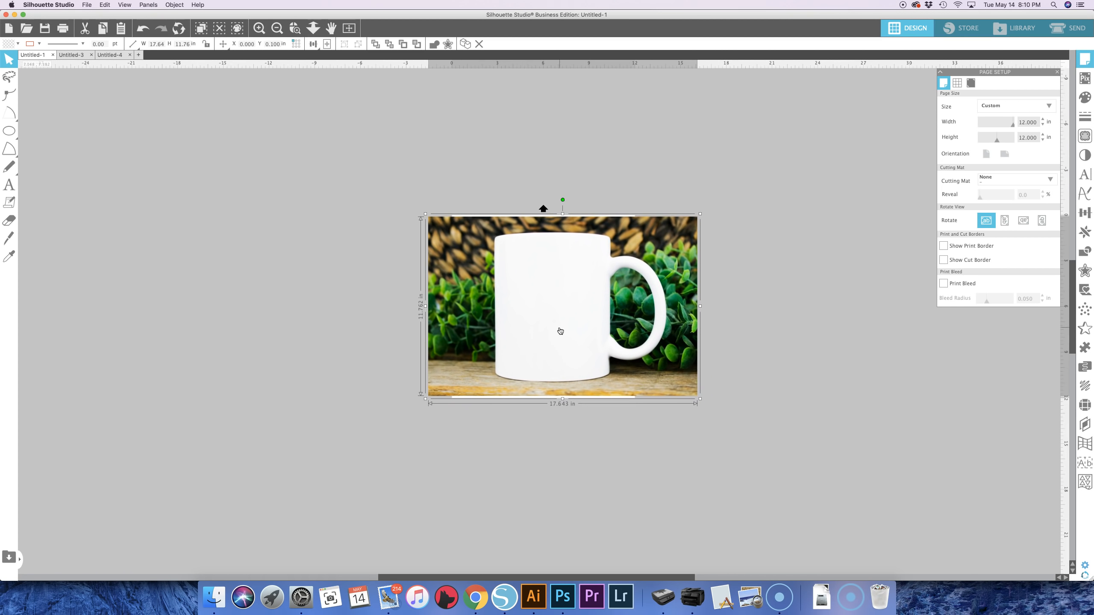
{"action": "left_click_drag", "start_coordinate": [700, 400], "coordinate": [637, 360]}
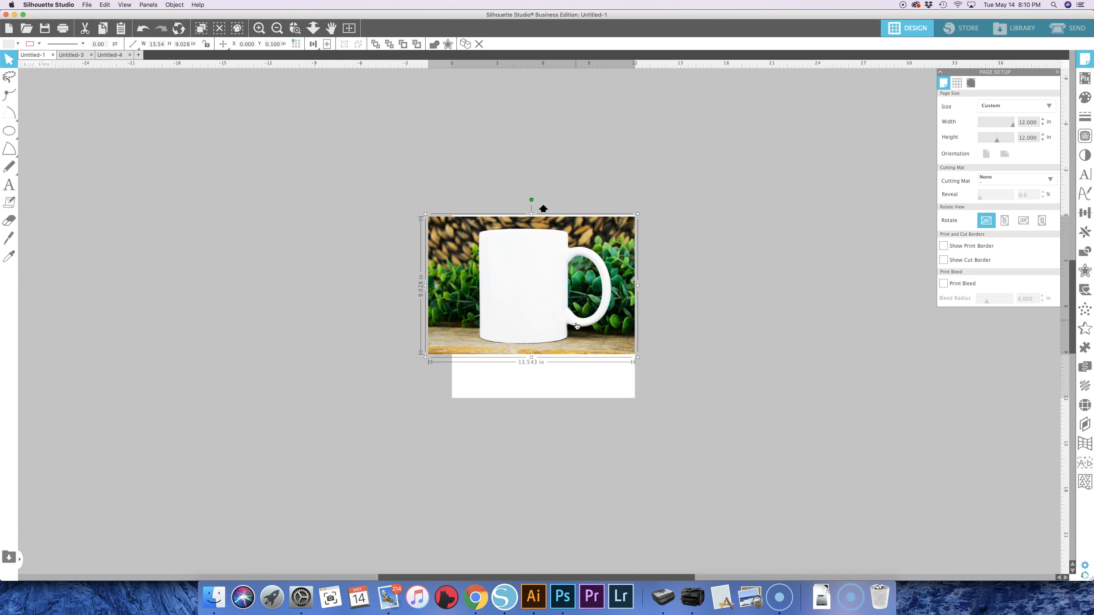
{"action": "left_click_drag", "start_coordinate": [575, 322], "coordinate": [589, 343]}
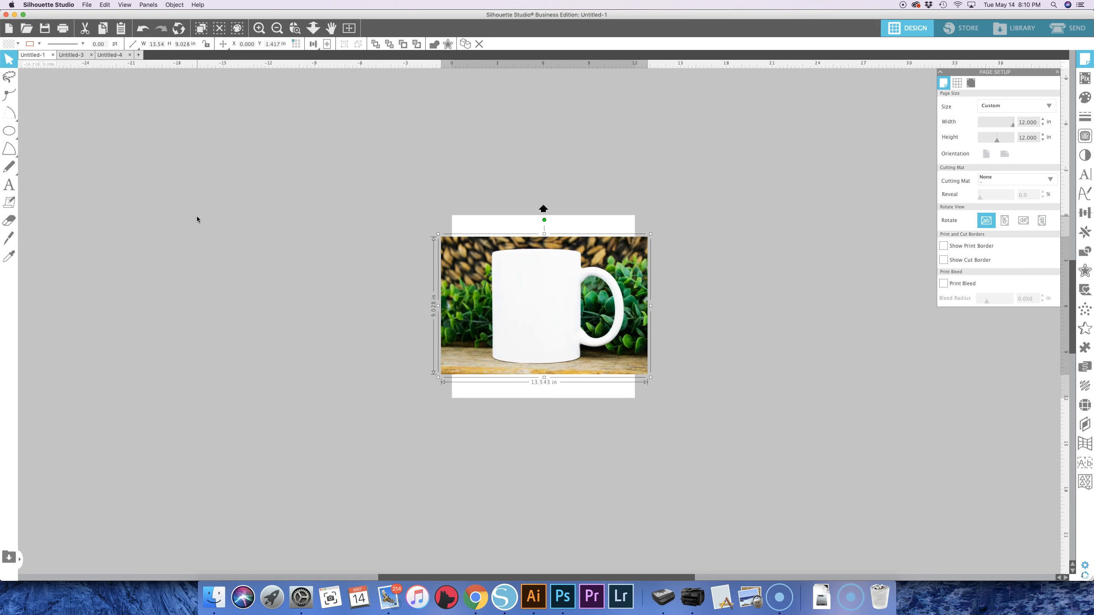
{"action": "left_click", "coordinate": [259, 28]}
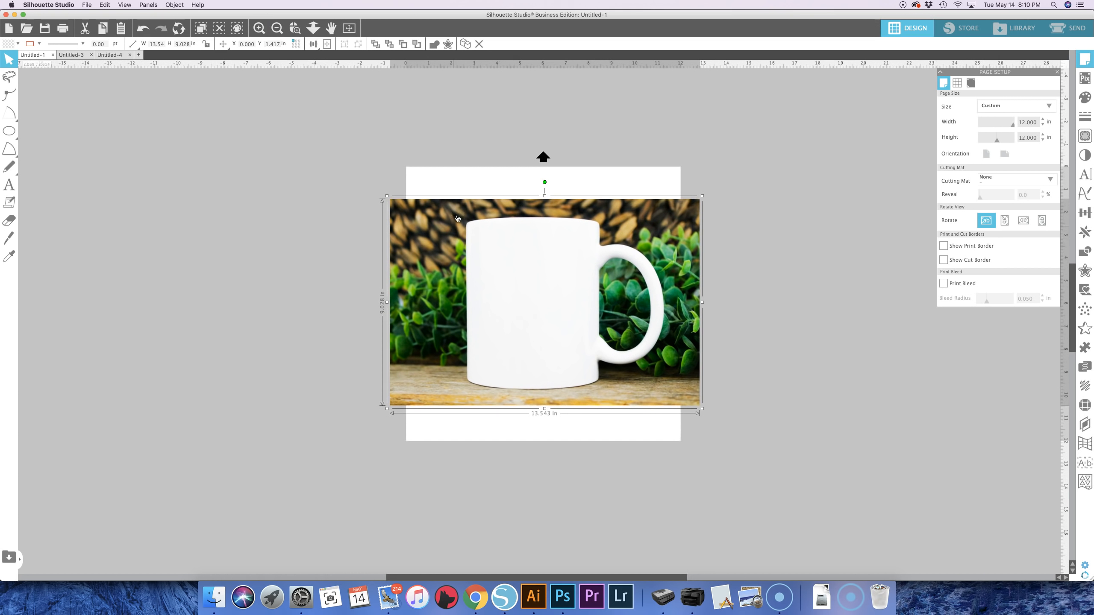
Move the mug photo partly off the page and back over it
{"action": "left_click_drag", "start_coordinate": [436, 304], "coordinate": [593, 319]}
{"action": "left_click", "coordinate": [476, 232]}
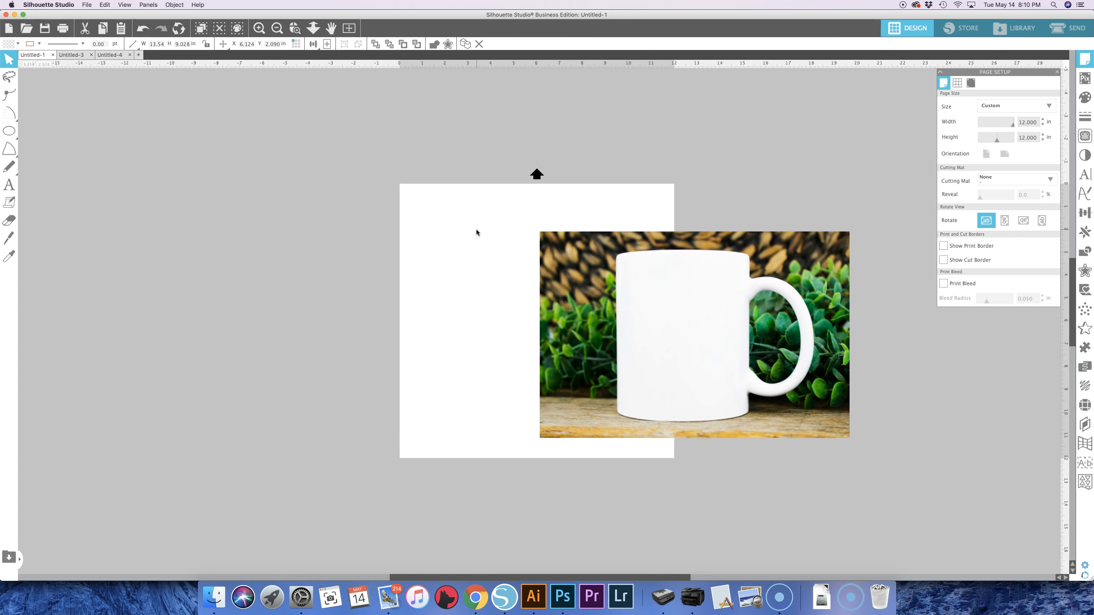
{"action": "left_click", "coordinate": [595, 335]}
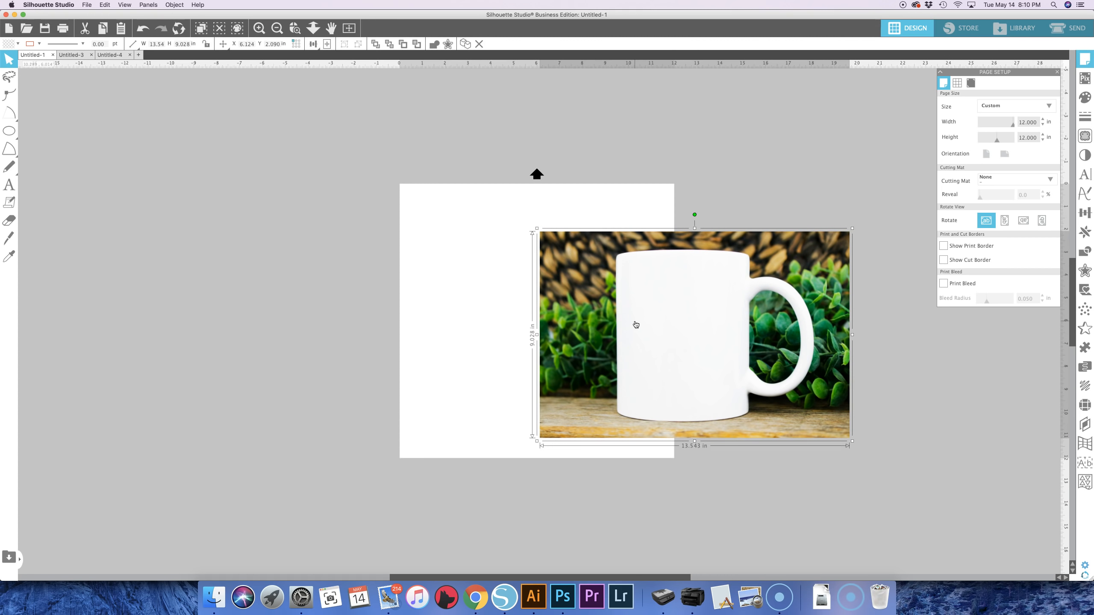
{"action": "left_click_drag", "start_coordinate": [691, 315], "coordinate": [551, 300]}
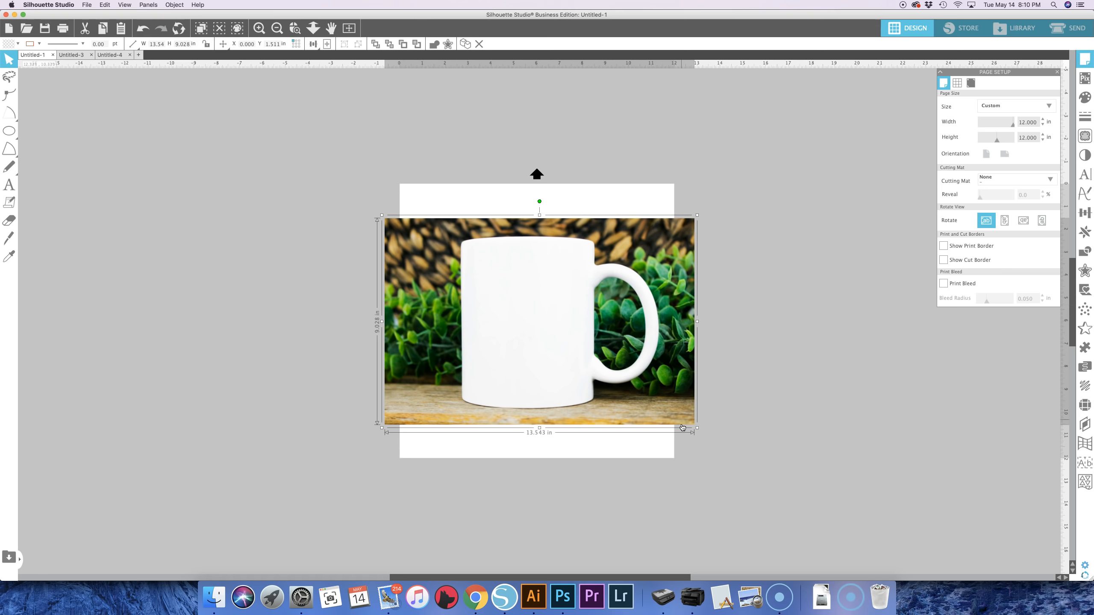
{"action": "left_click", "coordinate": [612, 196]}
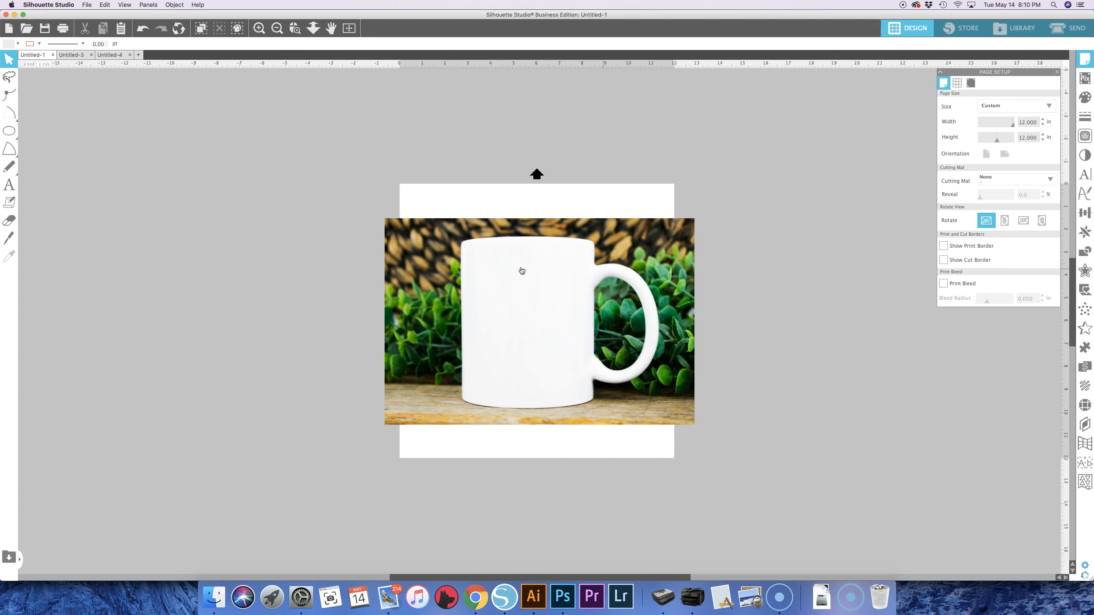
Set the mug photo's width to 12 in, keeping its proportions
{"action": "left_click", "coordinate": [543, 305]}
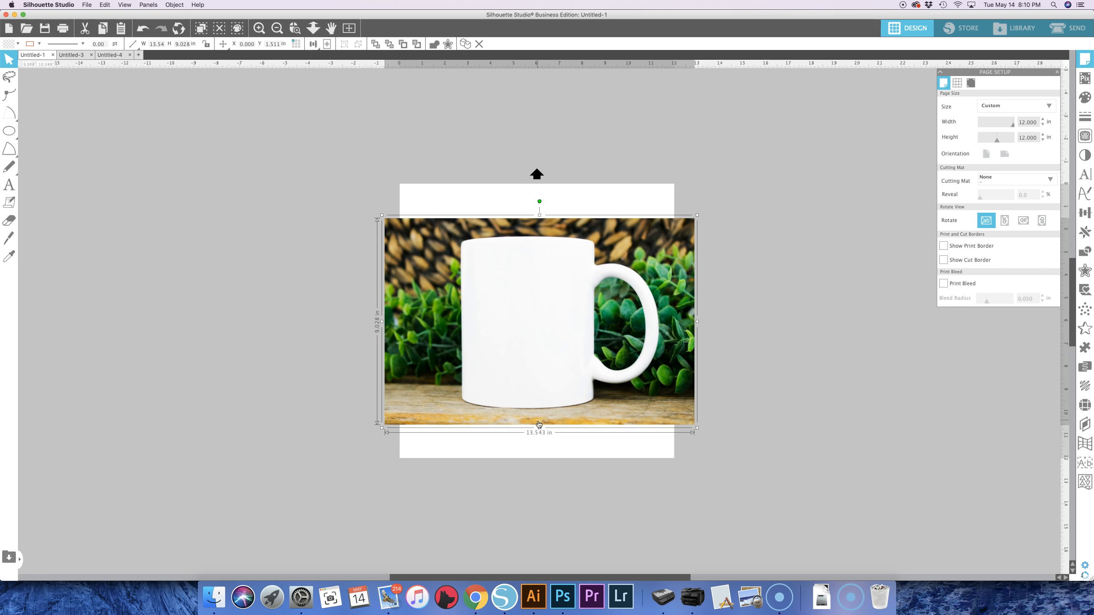
{"action": "left_click", "coordinate": [1086, 213]}
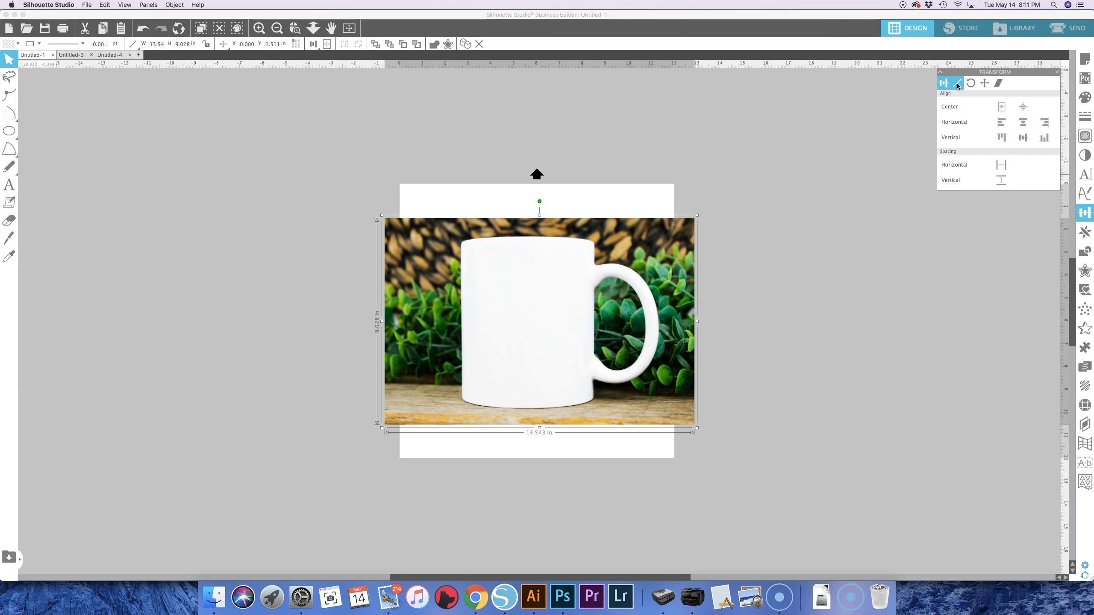
{"action": "left_click", "coordinate": [957, 84]}
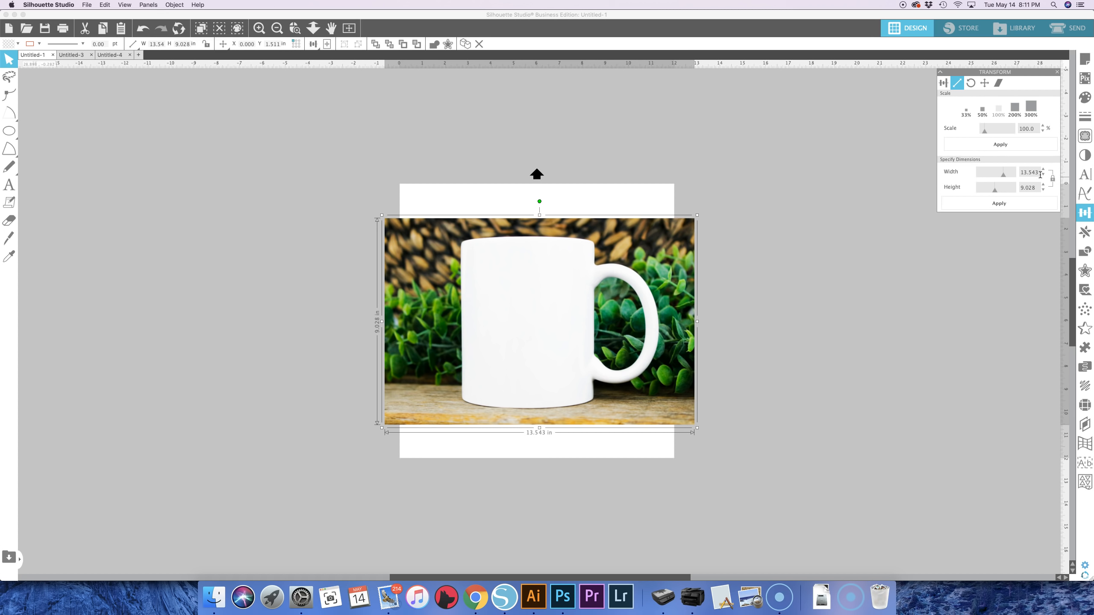
{"action": "left_click_drag", "start_coordinate": [1040, 172], "coordinate": [1013, 173]}
{"action": "type", "text": "12"}
{"action": "key", "text": "Return"}
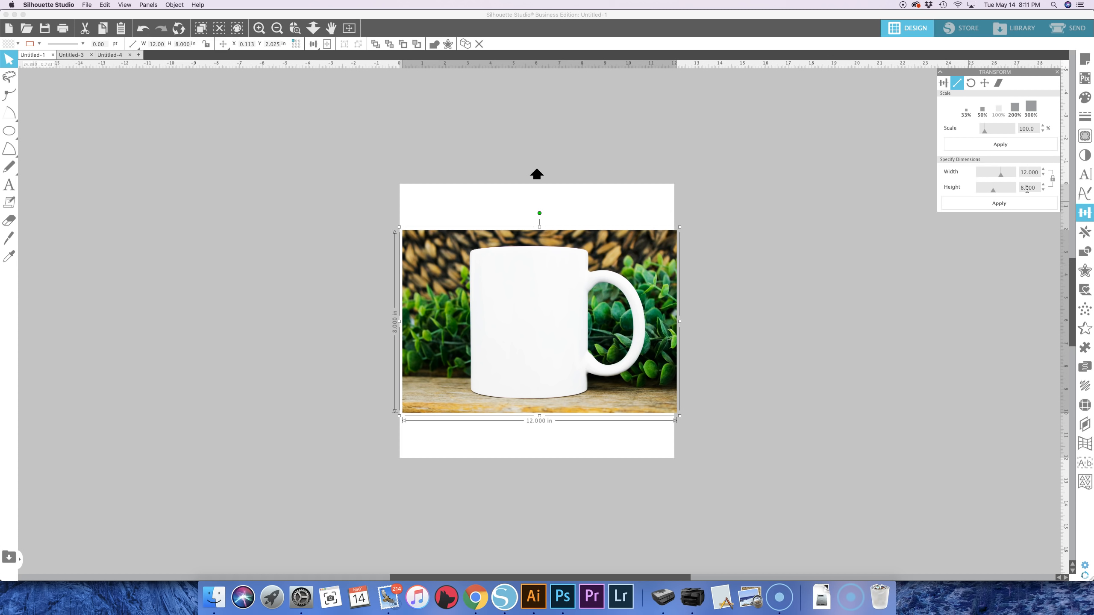
Set the page height to 8 in
{"action": "left_click", "coordinate": [1086, 62]}
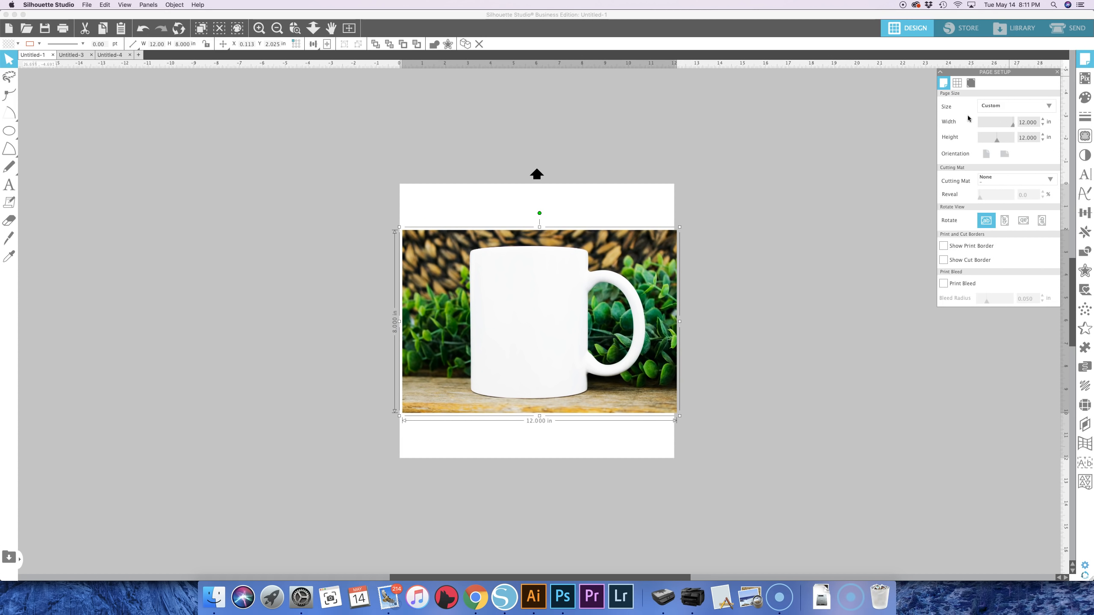
{"action": "left_click_drag", "start_coordinate": [1034, 135], "coordinate": [1007, 137]}
{"action": "type", "text": "8"}
{"action": "key", "text": "Return"}
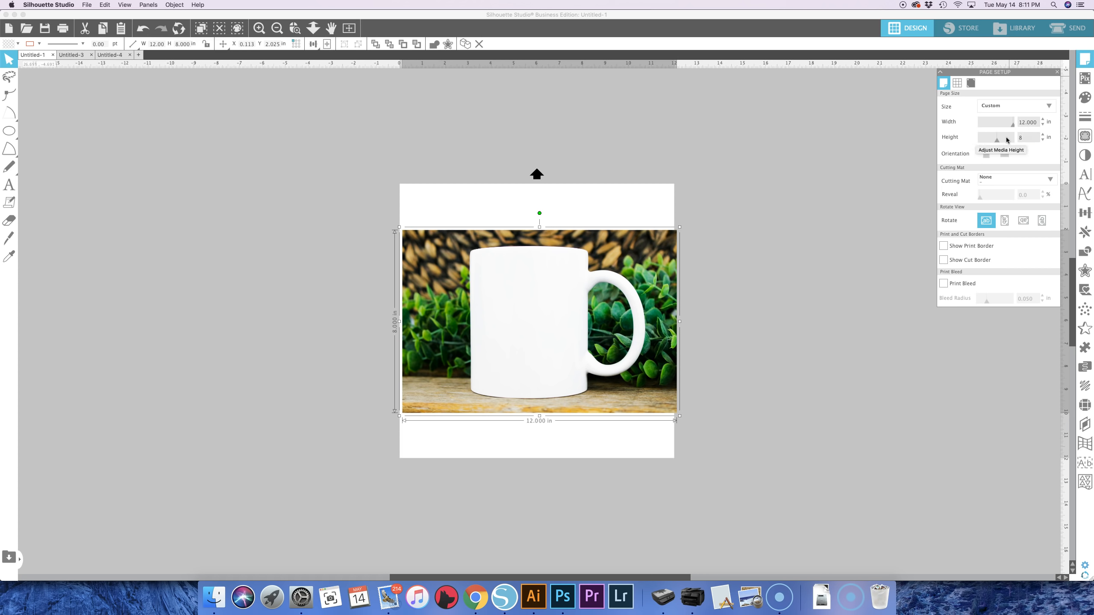
{"action": "left_click", "coordinate": [749, 286]}
Center the mug photo on the page so it covers the whole page
{"action": "left_click_drag", "start_coordinate": [652, 311], "coordinate": [651, 283]}
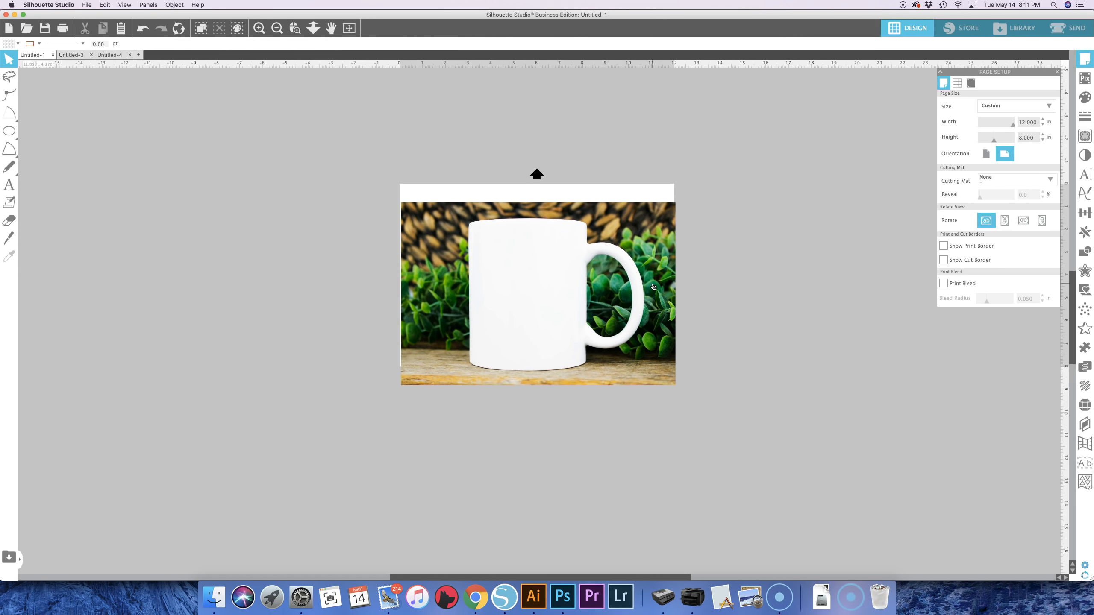
{"action": "left_click", "coordinate": [1084, 217]}
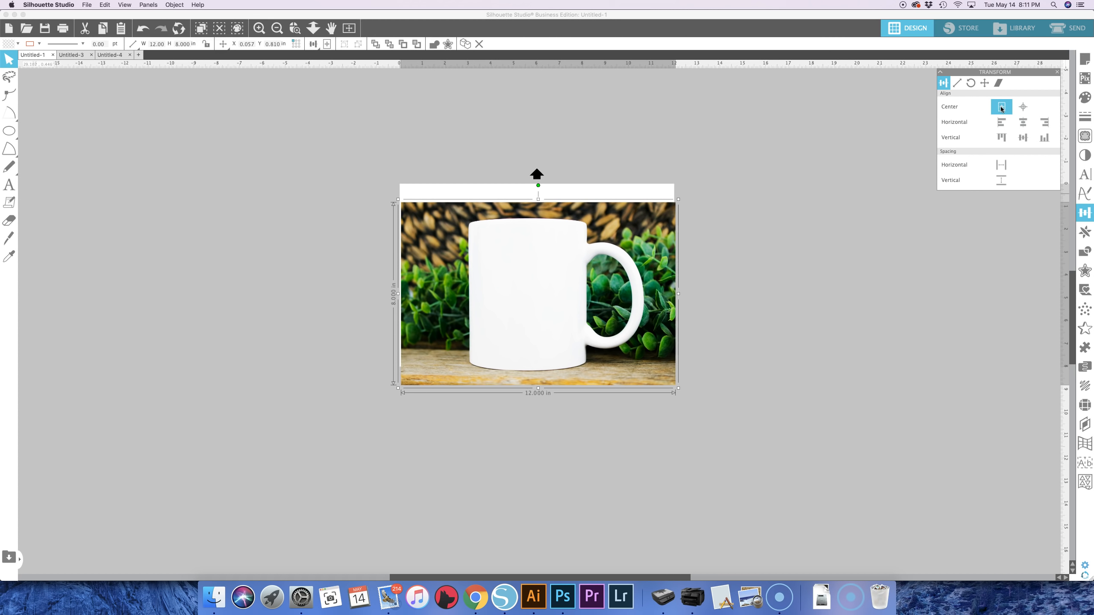
{"action": "left_click", "coordinate": [1001, 108]}
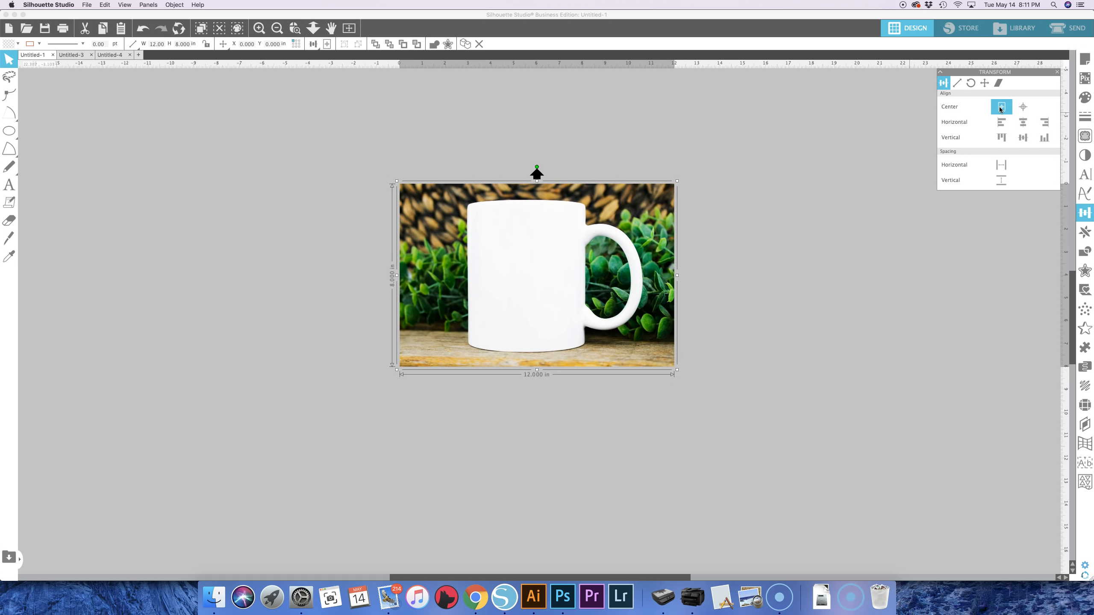
{"action": "left_click", "coordinate": [760, 229]}
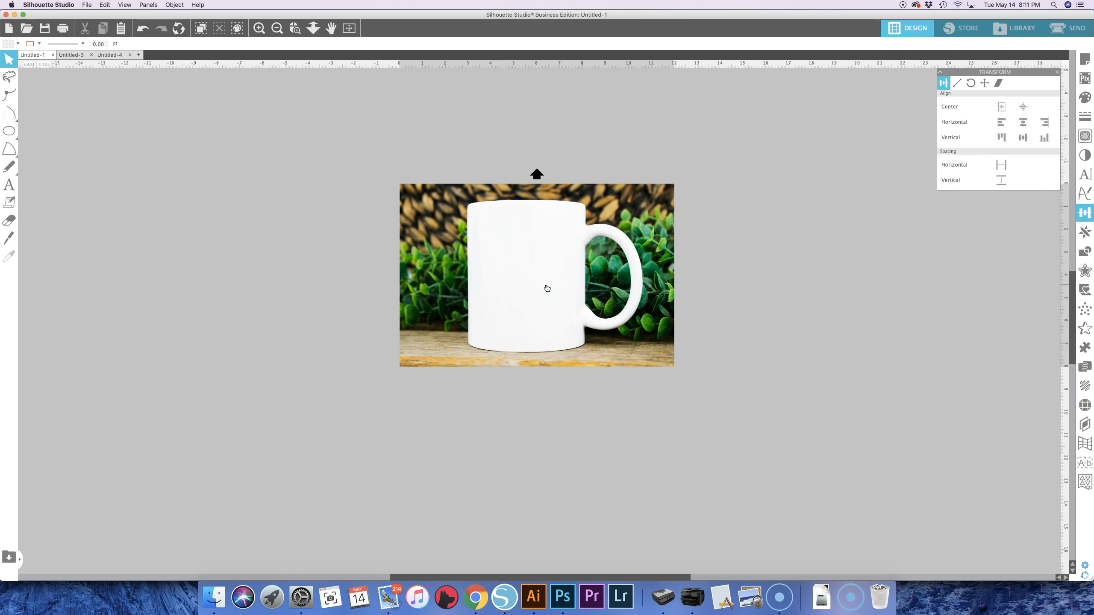
Try showing the cut border and the CAMEO 12 x 12 in cutting mat, and restore no mat and no cut border
{"action": "left_click", "coordinate": [534, 275]}
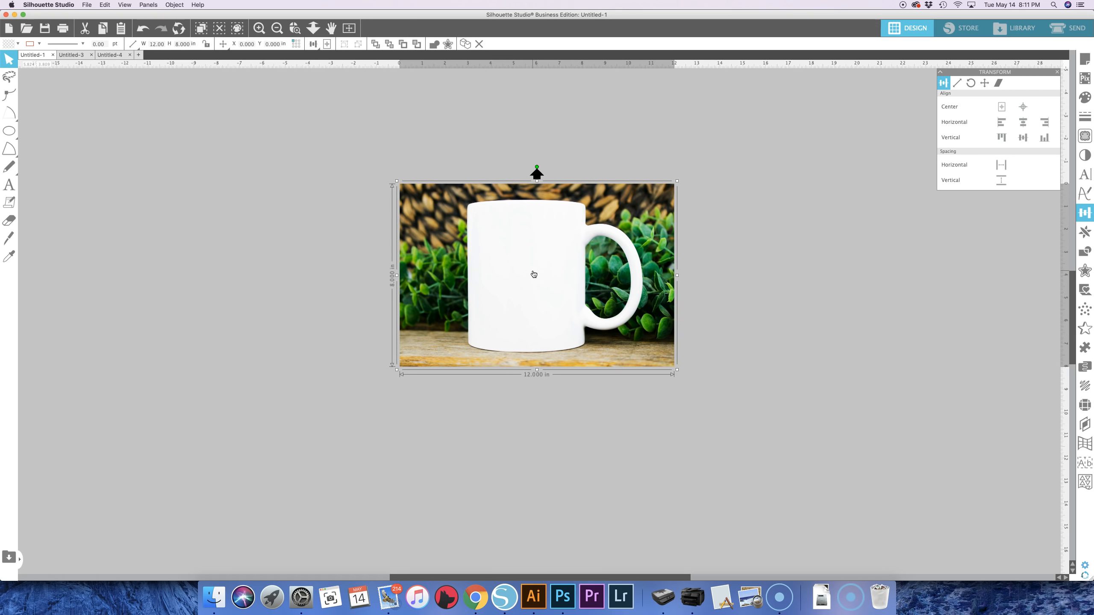
{"action": "left_click", "coordinate": [1085, 59]}
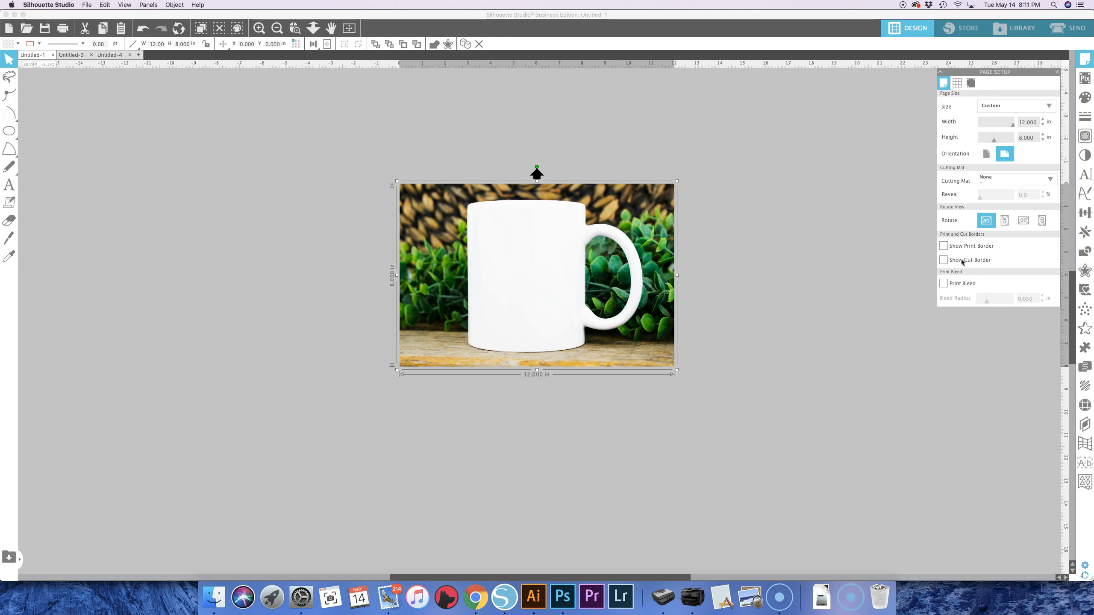
{"action": "left_click", "coordinate": [944, 260]}
{"action": "left_click", "coordinate": [994, 180]}
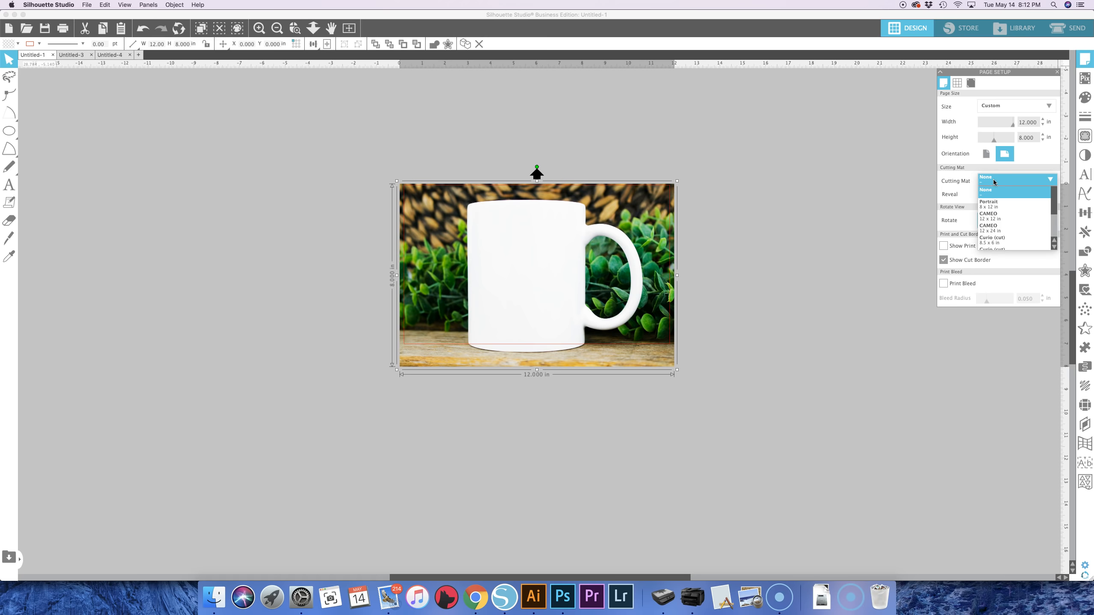
{"action": "left_click", "coordinate": [990, 219]}
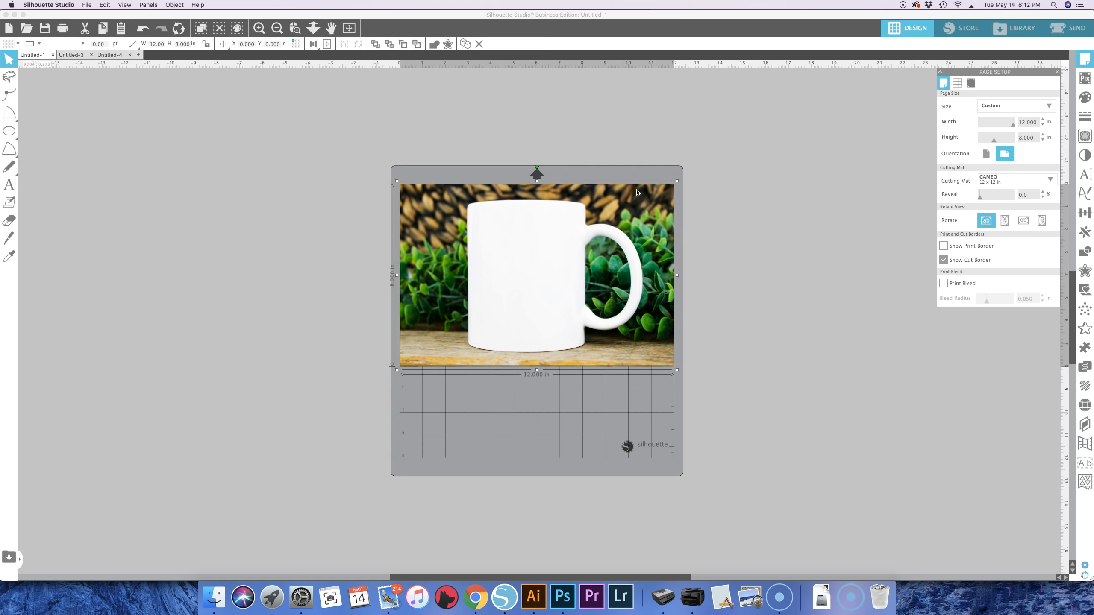
{"action": "left_click", "coordinate": [998, 180]}
{"action": "left_click", "coordinate": [990, 211]}
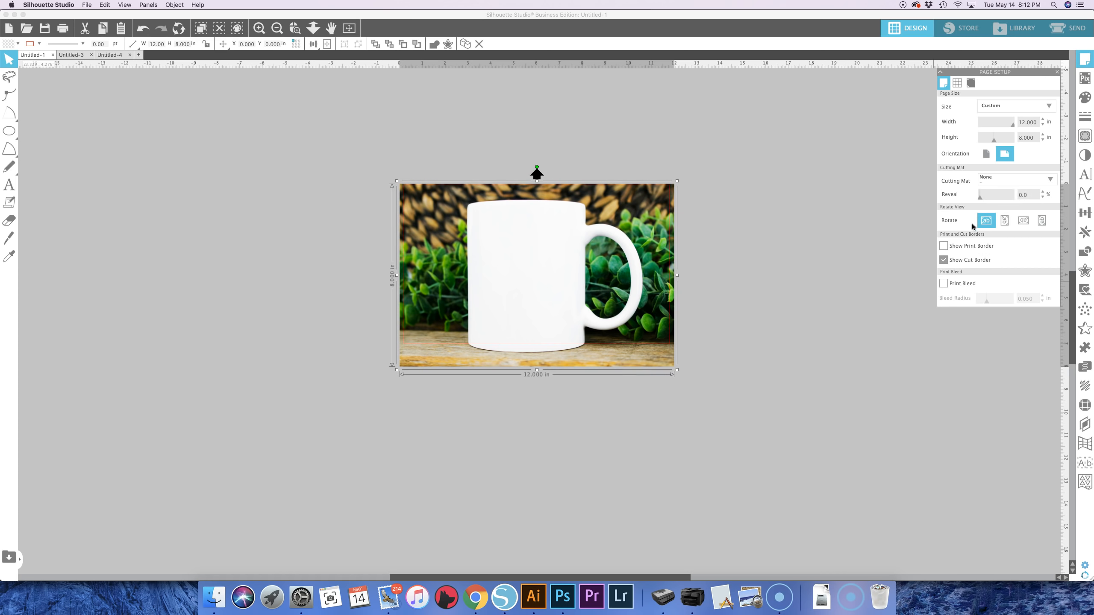
{"action": "left_click", "coordinate": [944, 260]}
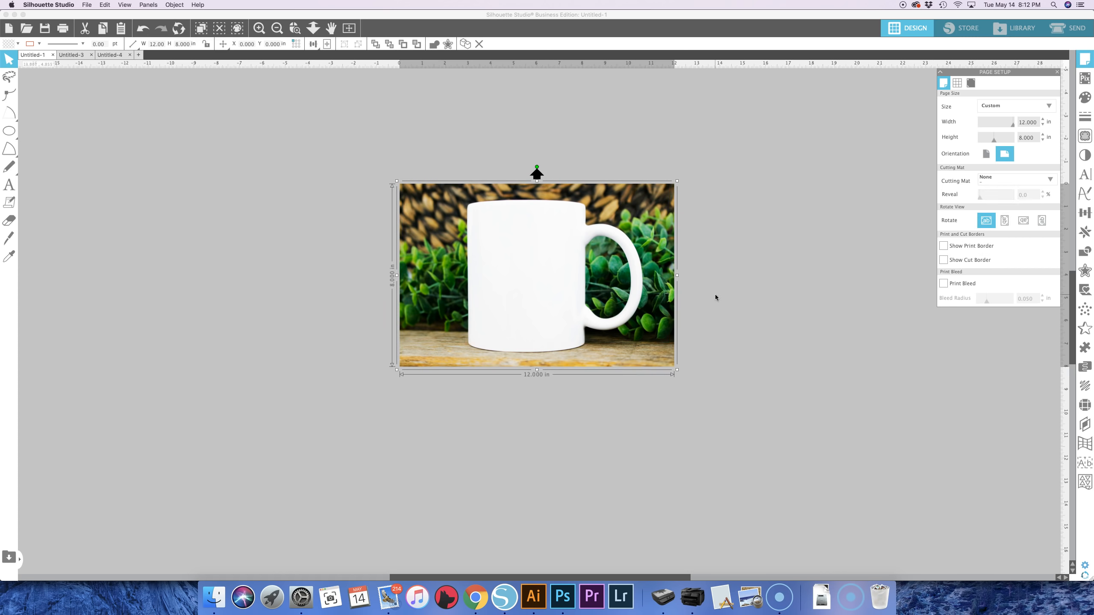
Try moving the mug photo partly off the page, undo the move and reselect the photo
{"action": "left_click_drag", "start_coordinate": [635, 265], "coordinate": [718, 279]}
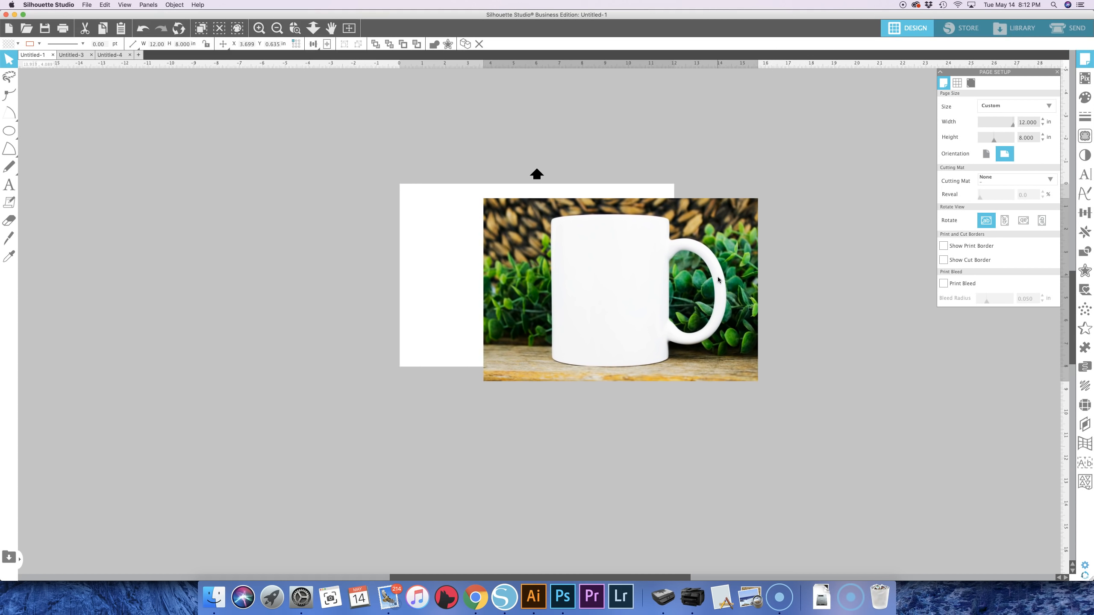
{"action": "key", "text": "super+z"}
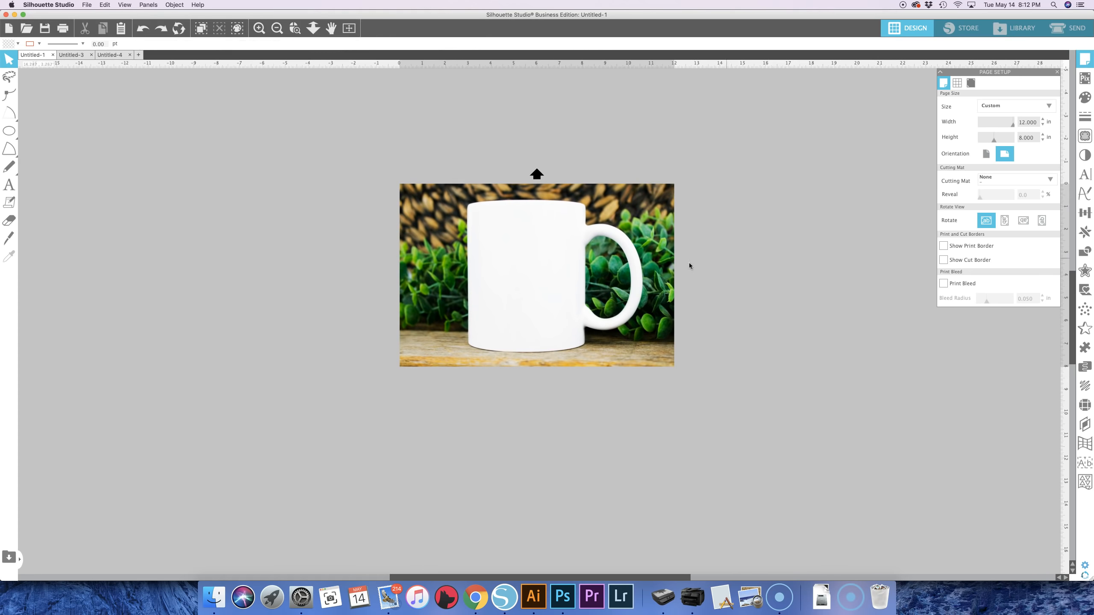
{"action": "left_click", "coordinate": [626, 263]}
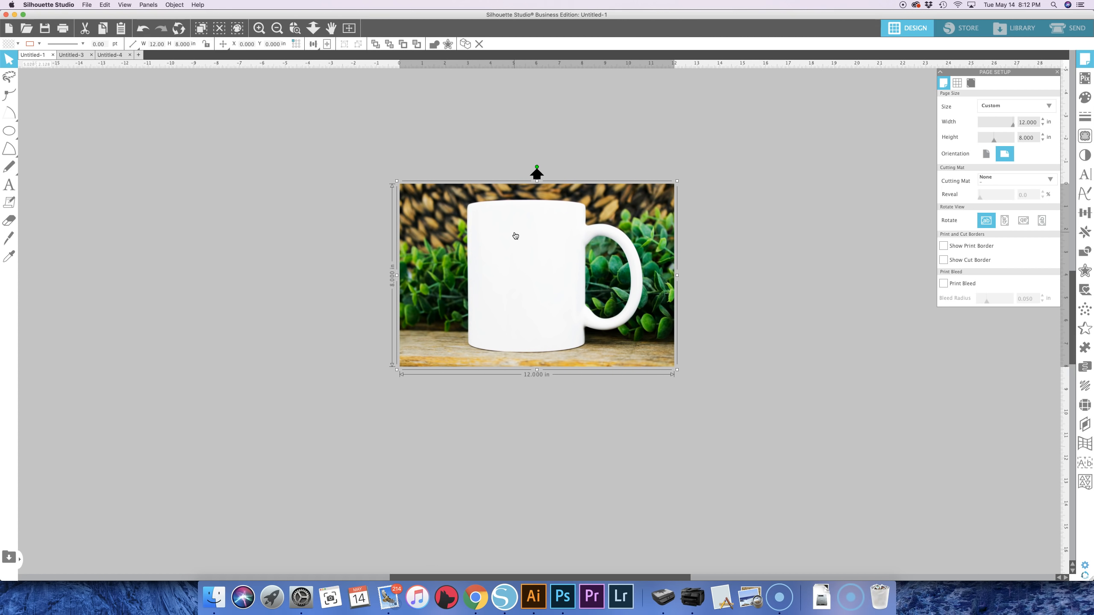
Add Love Is Blind Eye_Design.png from the Love is Blind Eye folder in Finder to the workspace beside the mug photo
{"action": "left_click", "coordinate": [335, 257]}
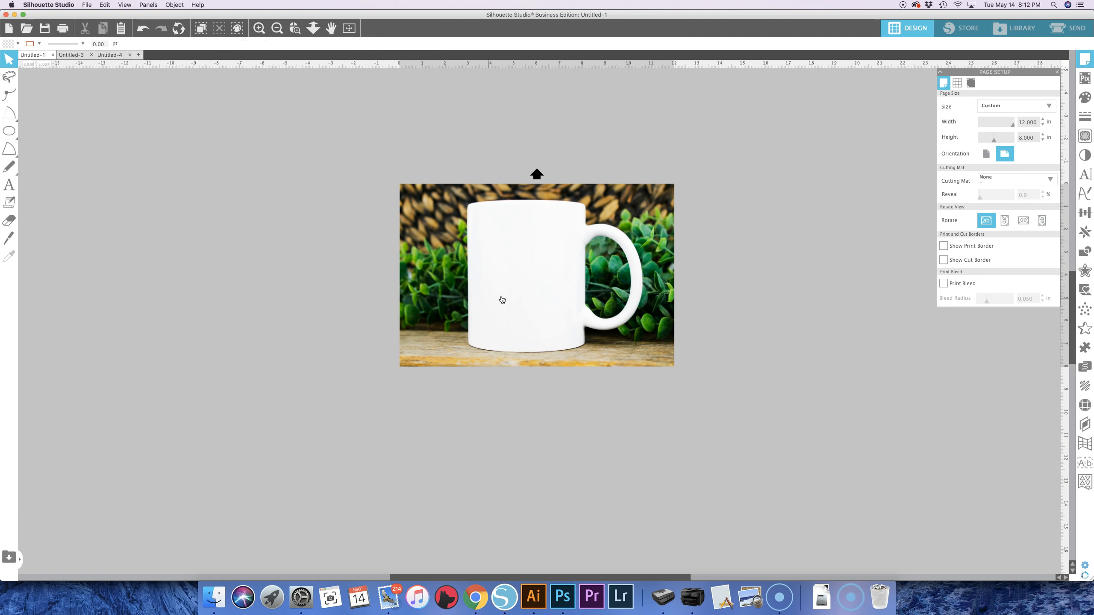
{"action": "left_click", "coordinate": [214, 602]}
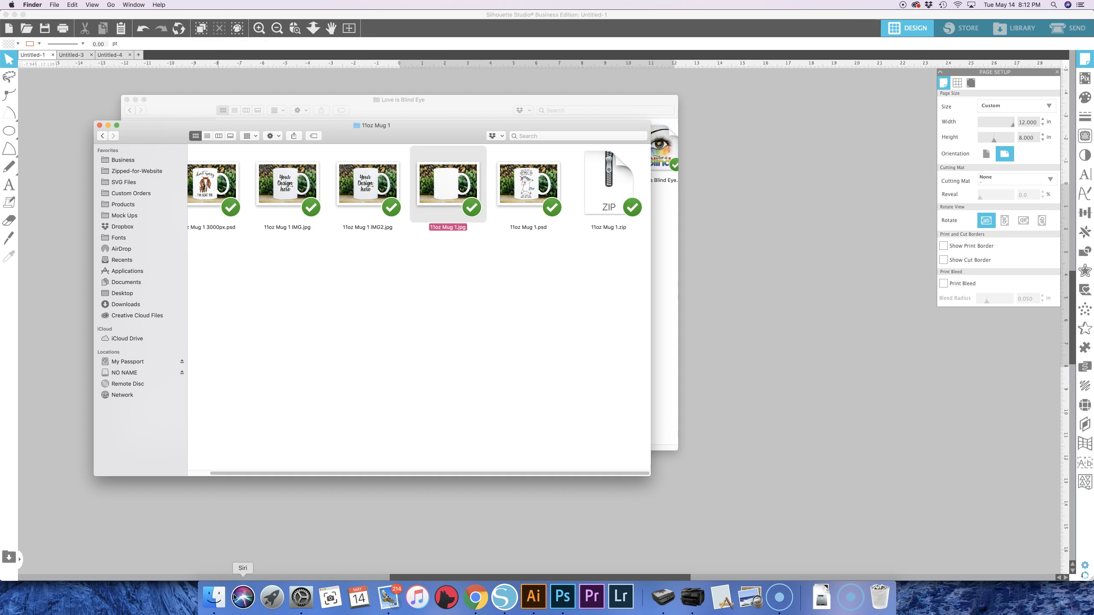
{"action": "left_click", "coordinate": [446, 109]}
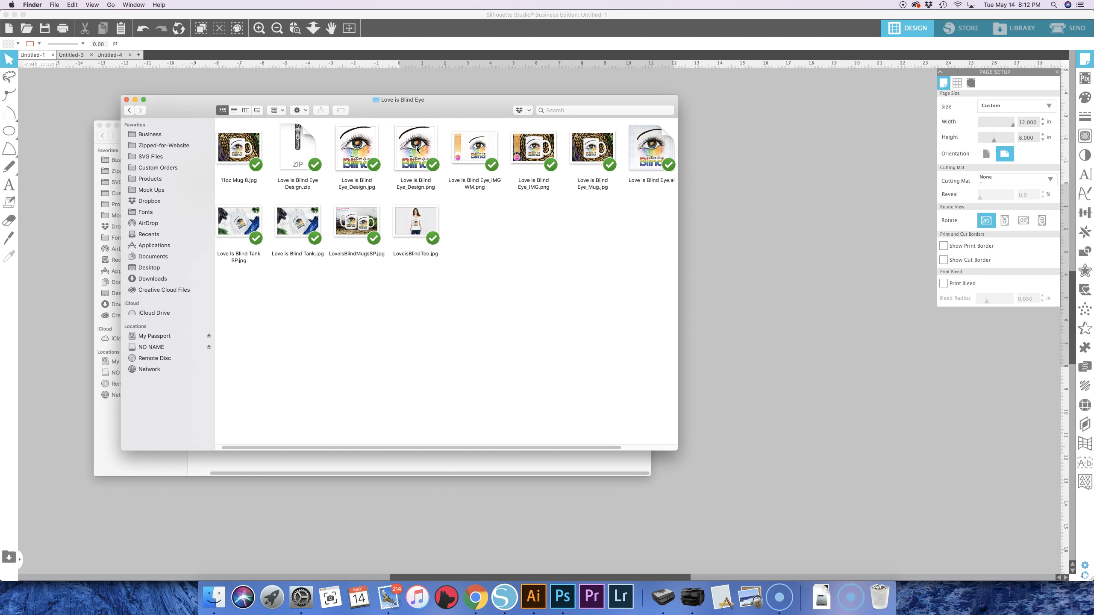
{"action": "left_click_drag", "start_coordinate": [416, 151], "coordinate": [747, 298]}
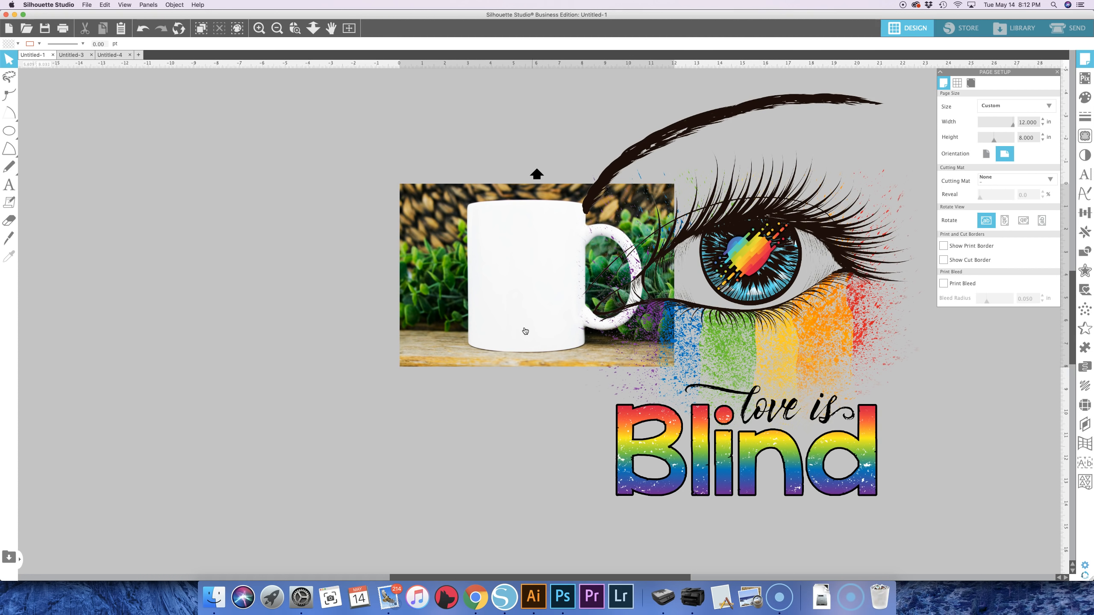
Scale the eye design down to about 6.4 x 7 in and move it onto the mug
{"action": "left_click", "coordinate": [769, 340]}
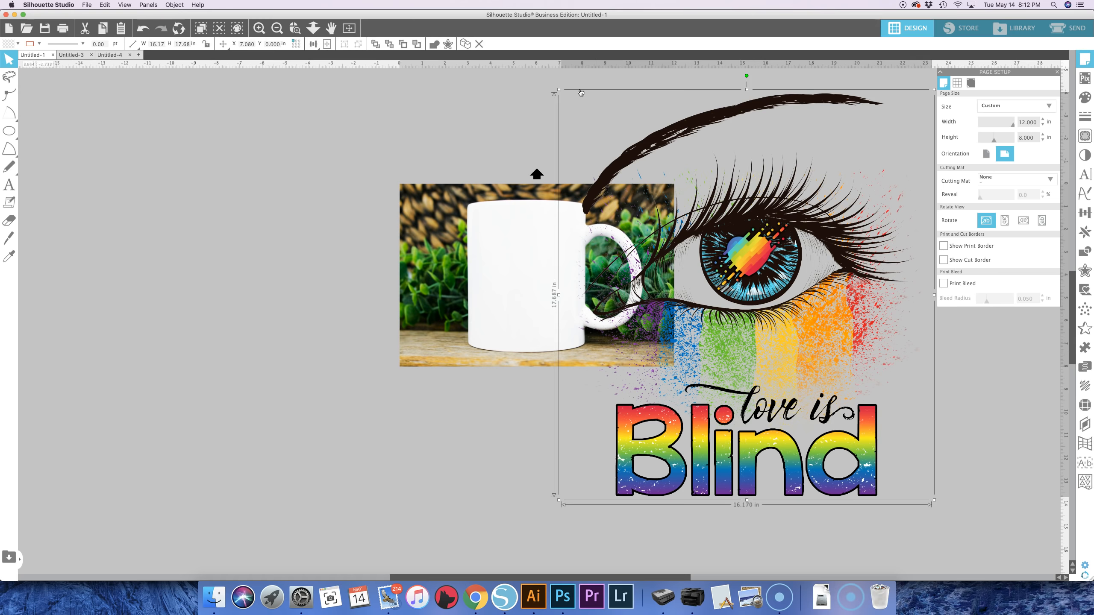
{"action": "left_click_drag", "start_coordinate": [558, 89], "coordinate": [756, 356]}
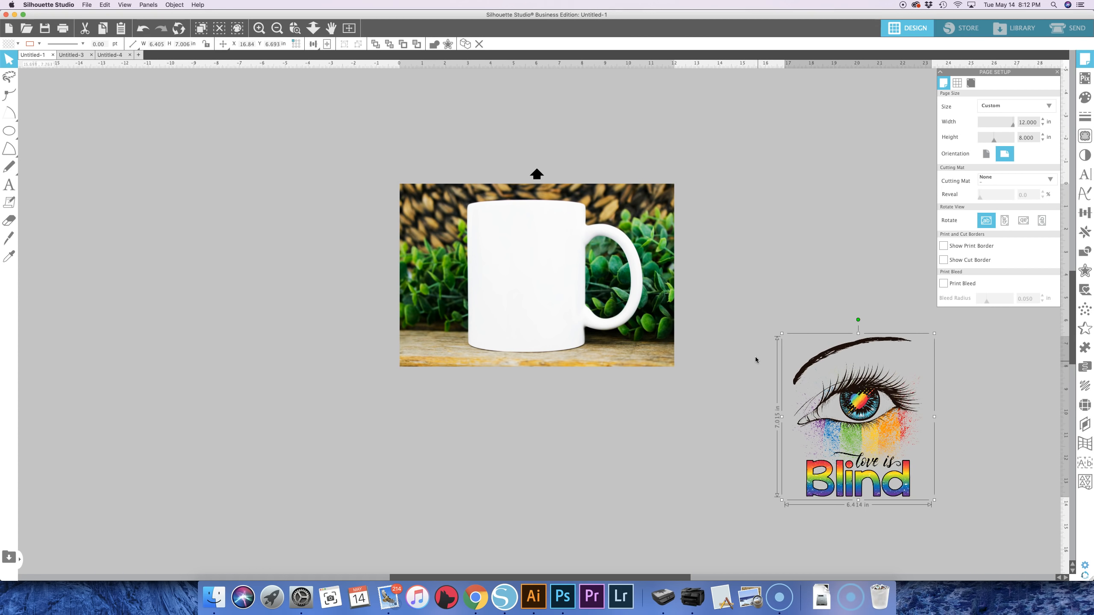
{"action": "left_click_drag", "start_coordinate": [858, 459], "coordinate": [558, 335]}
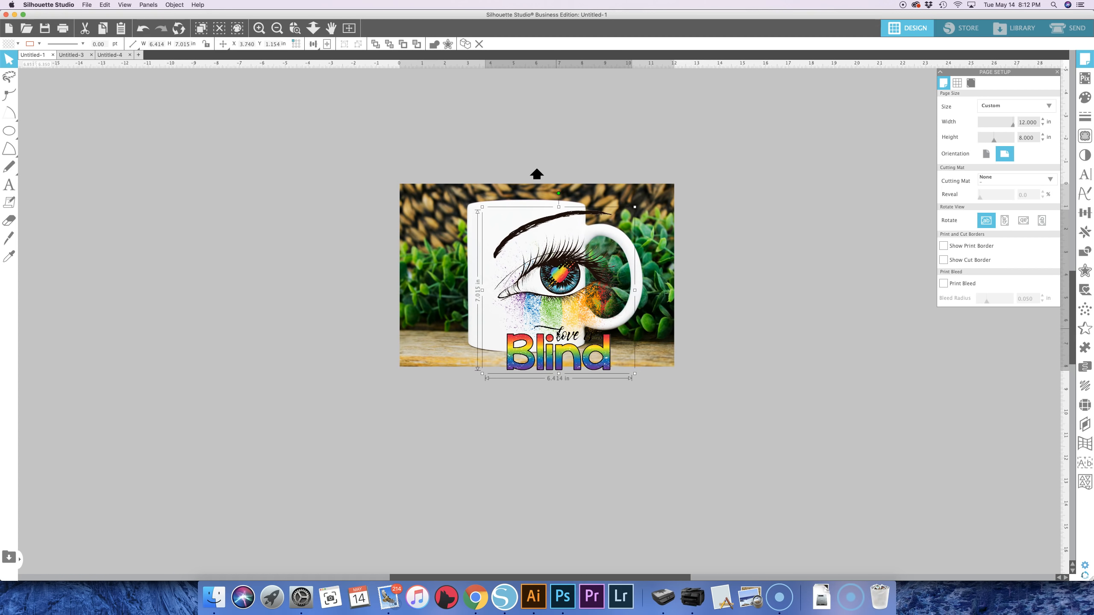
Shrink the eye design to about 5.16 in wide and fit it between the mug's sides
{"action": "left_click_drag", "start_coordinate": [636, 377], "coordinate": [619, 358]}
{"action": "left_click_drag", "start_coordinate": [567, 311], "coordinate": [549, 296]}
{"action": "left_click_drag", "start_coordinate": [602, 345], "coordinate": [582, 329]}
{"action": "left_click_drag", "start_coordinate": [541, 276], "coordinate": [543, 289]}
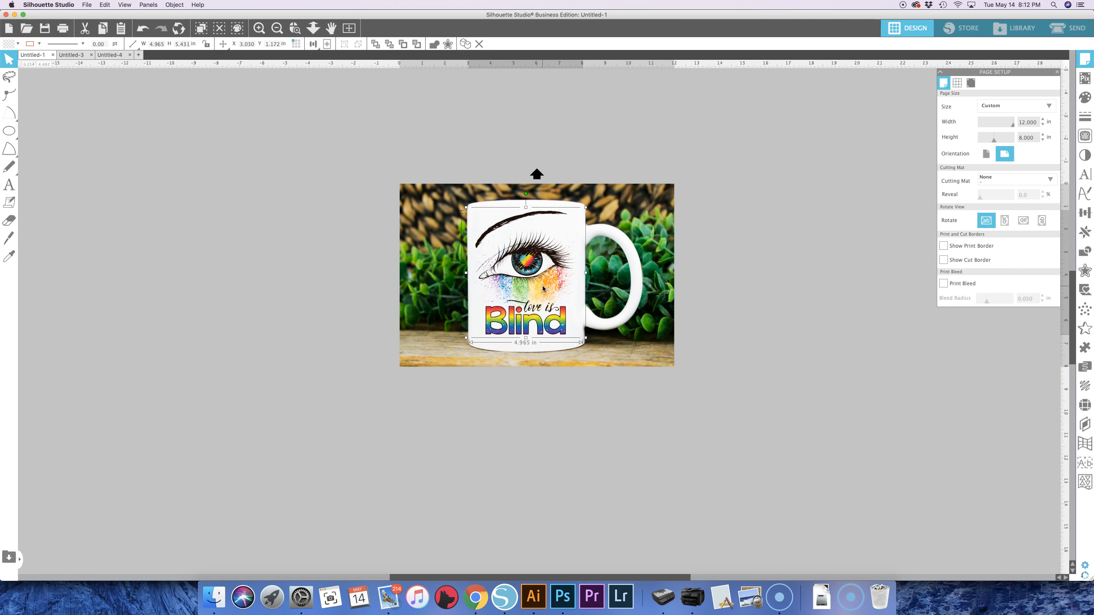
{"action": "left_click_drag", "start_coordinate": [588, 341], "coordinate": [559, 324]}
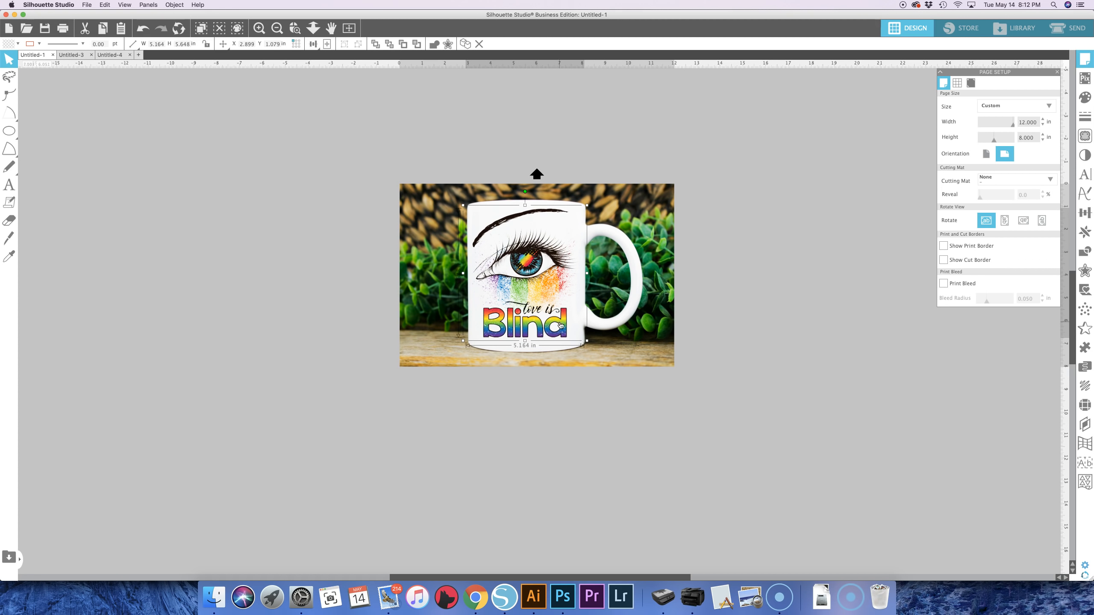
{"action": "left_click", "coordinate": [706, 315]}
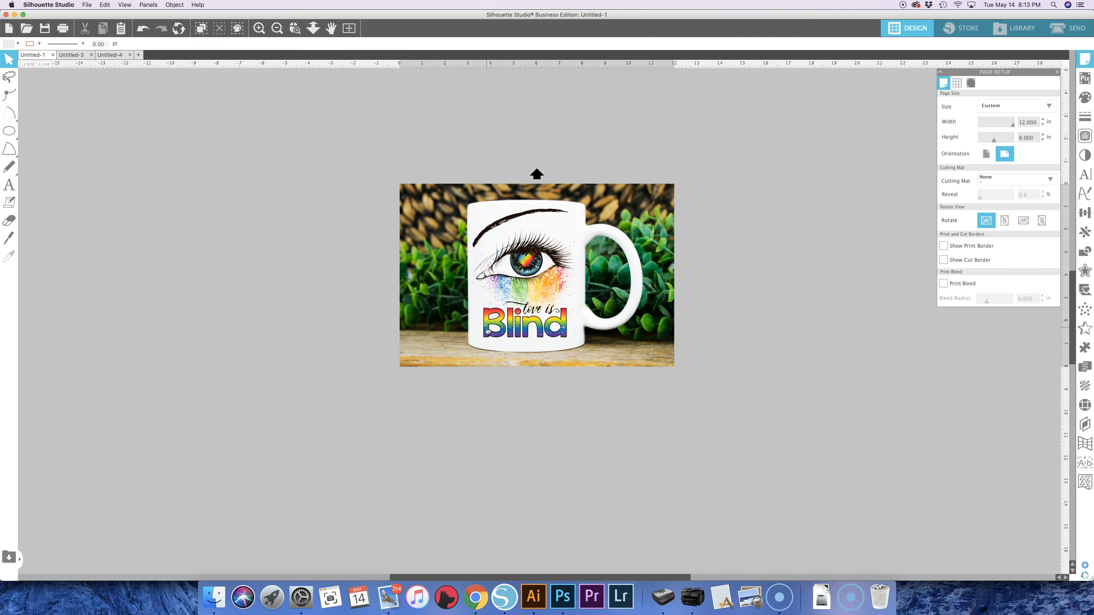
Reduce the eye design to about 4.91 in wide and centre it on the mug body
{"action": "left_click", "coordinate": [567, 326]}
{"action": "left_click_drag", "start_coordinate": [560, 298], "coordinate": [562, 298]}
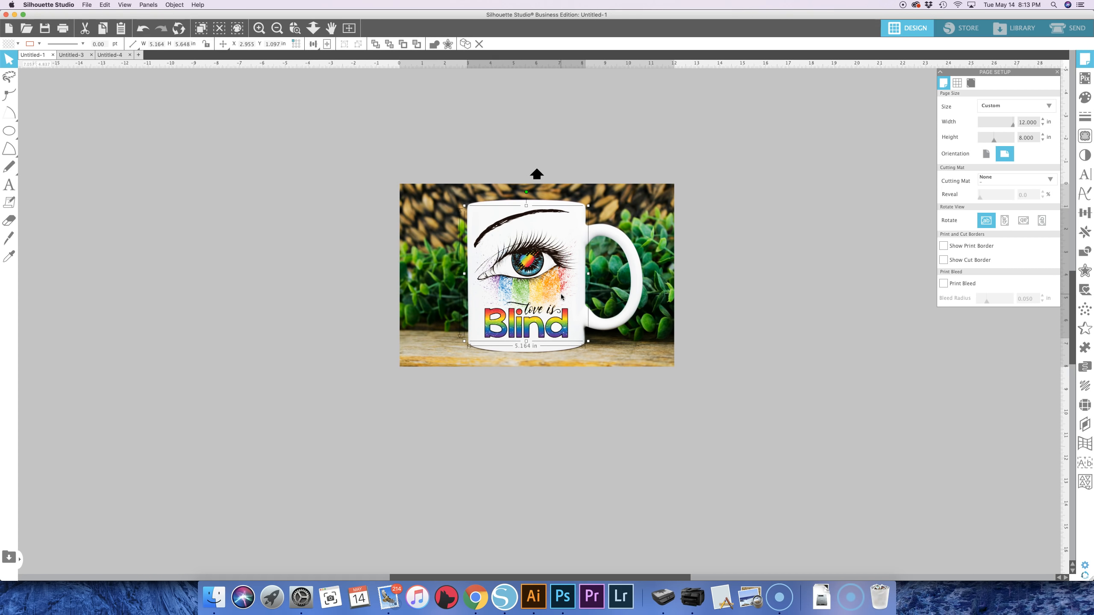
{"action": "left_click_drag", "start_coordinate": [588, 341], "coordinate": [581, 338]}
{"action": "left_click_drag", "start_coordinate": [541, 287], "coordinate": [544, 290]}
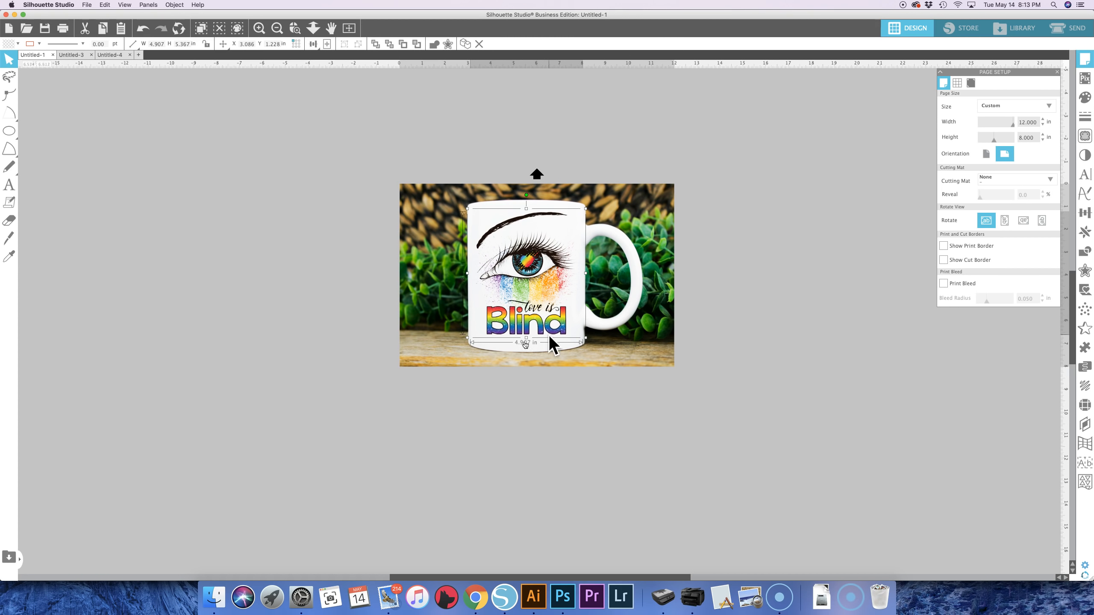
{"action": "left_click", "coordinate": [548, 399]}
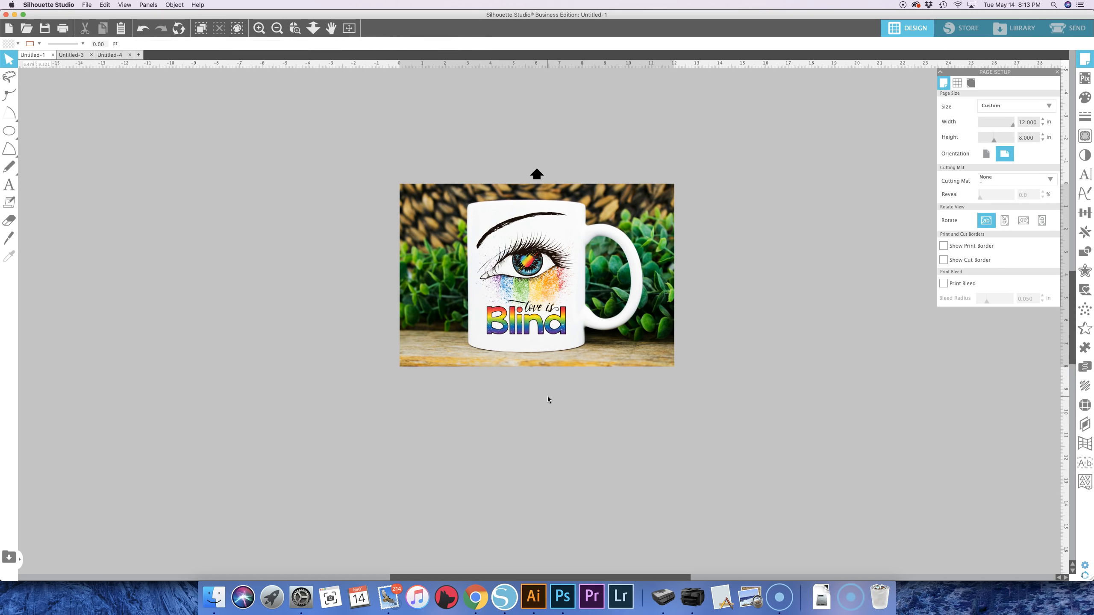
{"action": "left_click", "coordinate": [545, 329]}
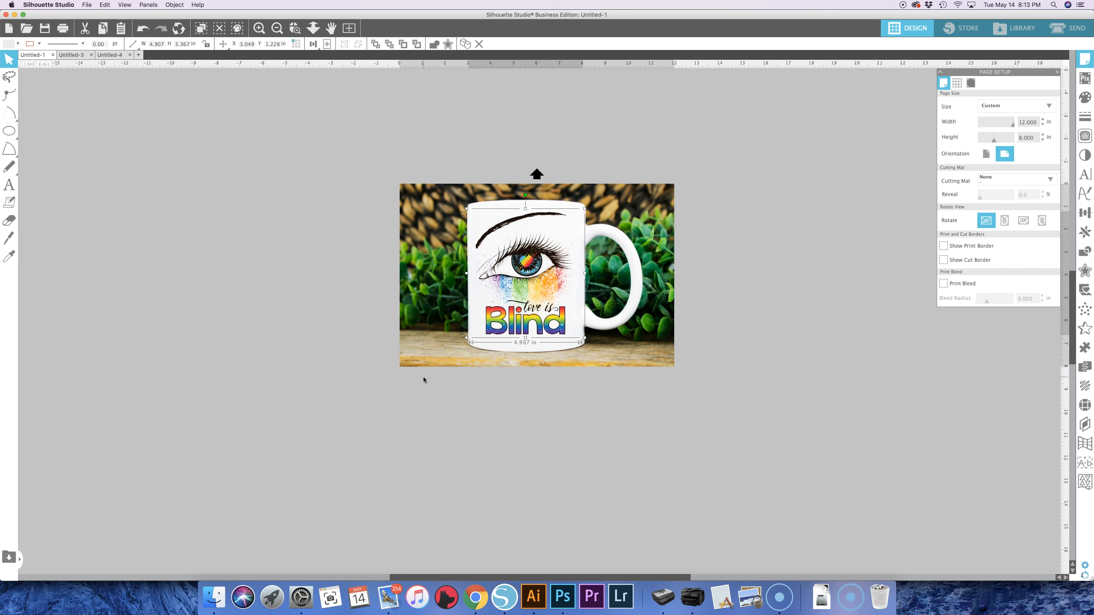
{"action": "left_click_drag", "start_coordinate": [535, 296], "coordinate": [534, 295]}
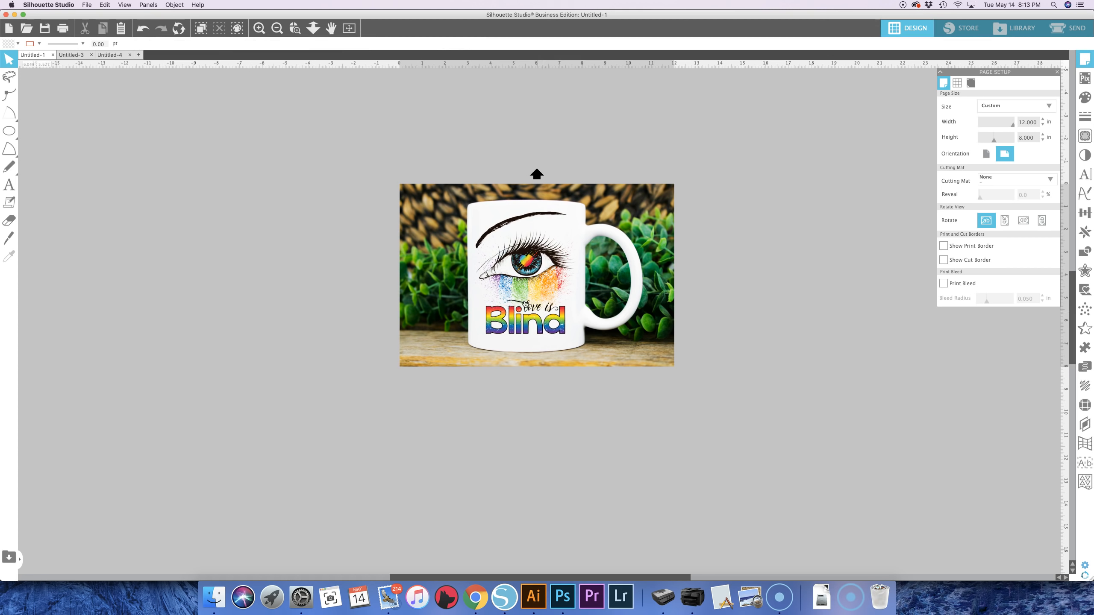
{"action": "left_click", "coordinate": [533, 322]}
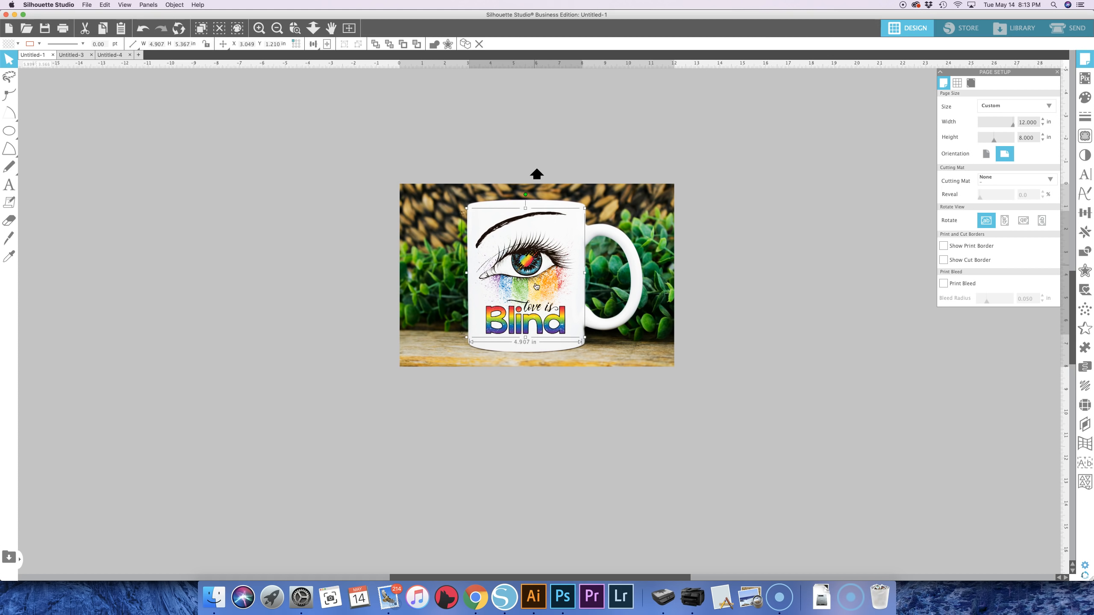
Fine-tune the design's position on the mug in a magnified view and open the Warp options
{"action": "left_click", "coordinate": [260, 31]}
{"action": "left_click_drag", "start_coordinate": [544, 206], "coordinate": [544, 218]}
{"action": "scroll", "coordinate": [646, 213], "scroll_direction": "up", "scroll_amount": 3}
{"action": "left_click_drag", "start_coordinate": [653, 219], "coordinate": [641, 278]}
{"action": "left_click_drag", "start_coordinate": [508, 310], "coordinate": [510, 305]}
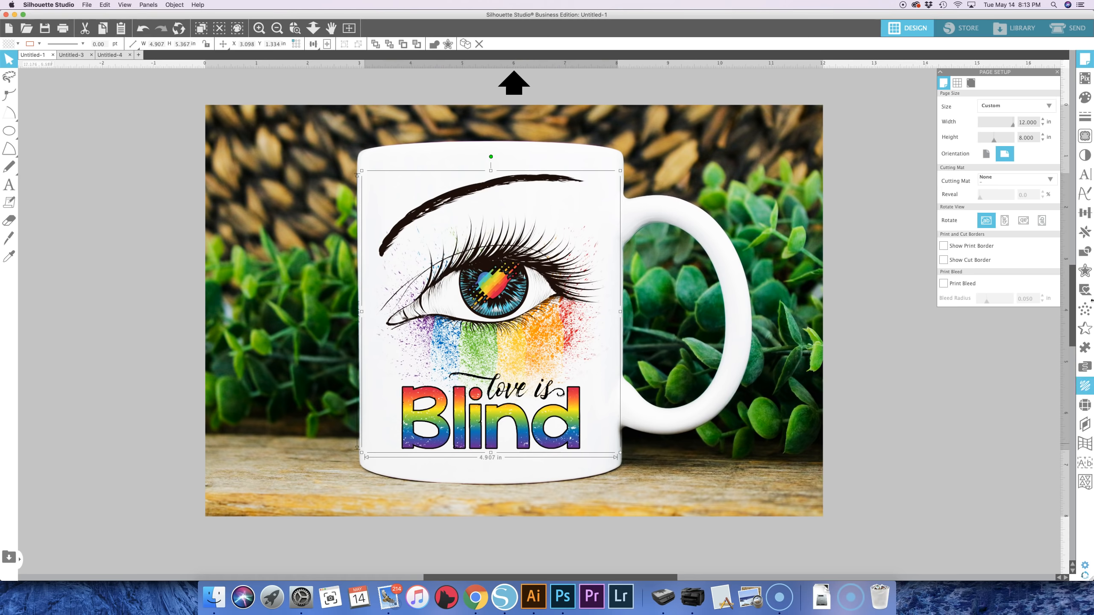
{"action": "left_click", "coordinate": [1086, 444]}
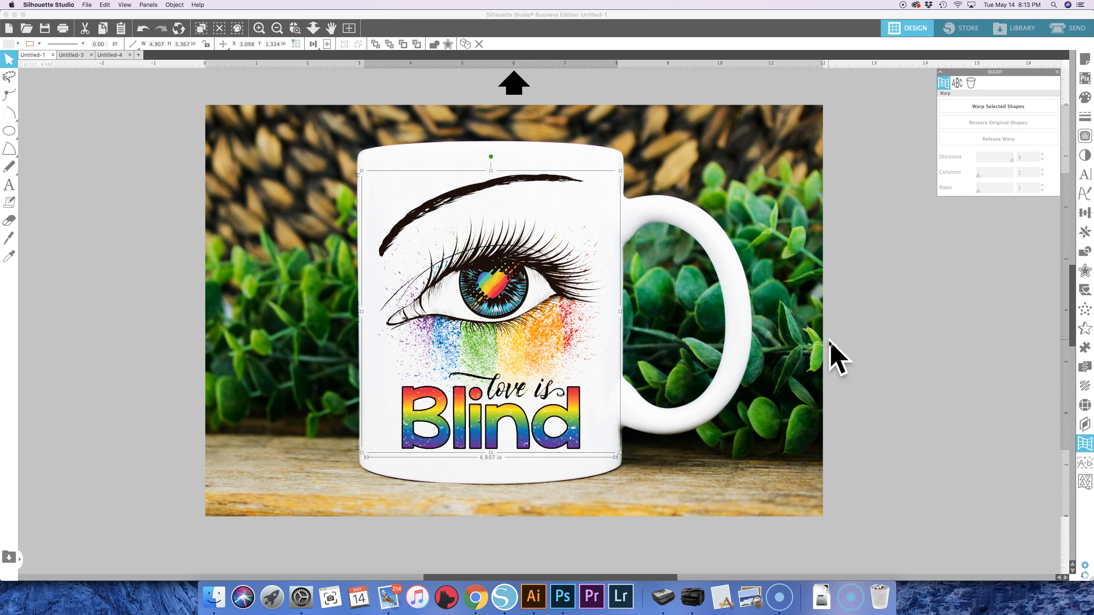
{"action": "left_click_drag", "start_coordinate": [535, 429], "coordinate": [541, 423]}
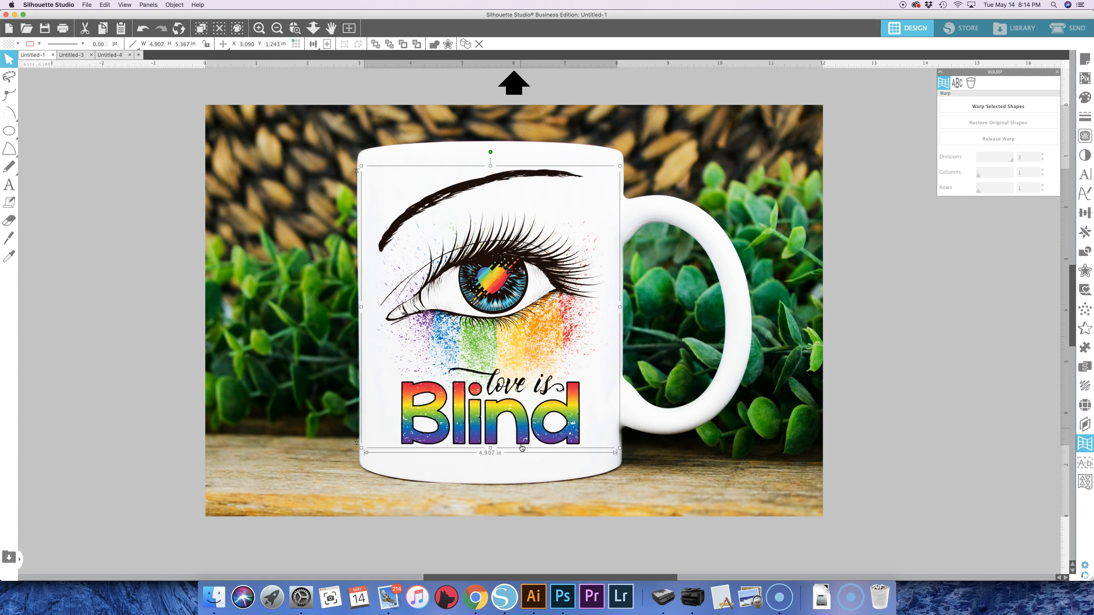
Try a smaller eye design, about 3.17 in wide, in the middle of the mug
{"action": "left_click_drag", "start_coordinate": [621, 450], "coordinate": [607, 440]}
{"action": "left_click_drag", "start_coordinate": [567, 410], "coordinate": [569, 414]}
{"action": "left_click", "coordinate": [954, 418]}
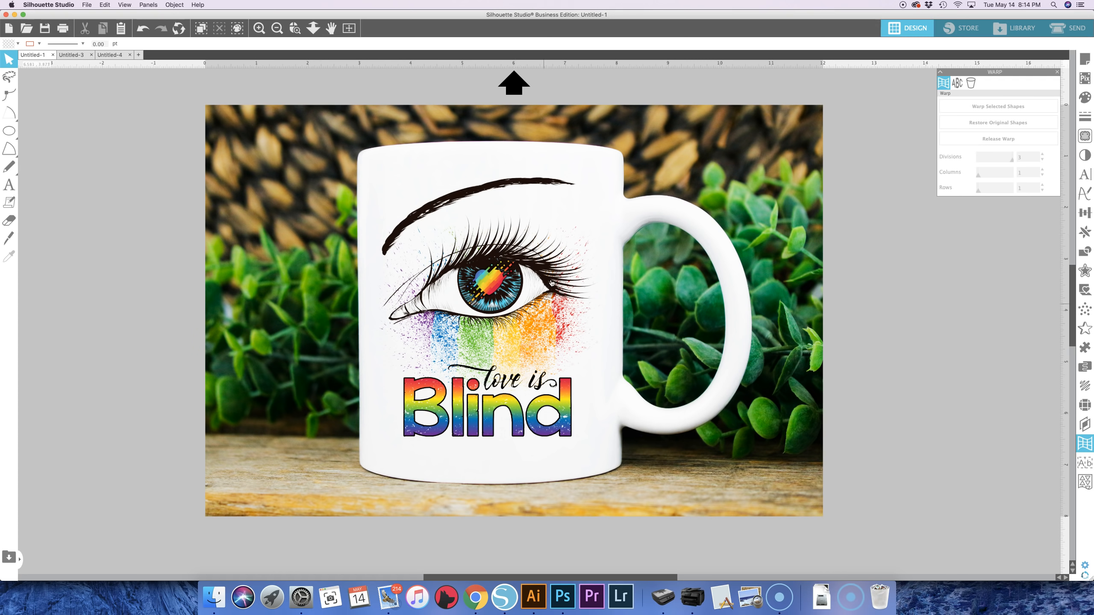
{"action": "left_click", "coordinate": [533, 325]}
{"action": "left_click_drag", "start_coordinate": [610, 440], "coordinate": [575, 397]}
{"action": "mouse_move", "coordinate": [516, 326]}
{"action": "left_mouse_down"}
{"action": "mouse_move", "coordinate": [518, 316]}
{"action": "mouse_move", "coordinate": [519, 335]}
{"action": "left_mouse_up"}
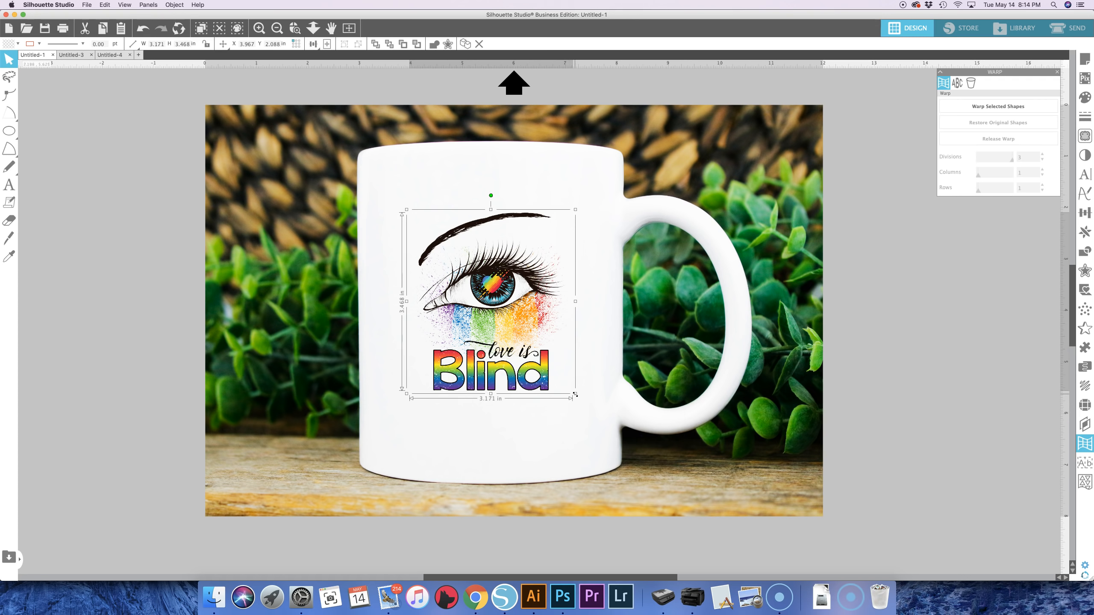
Enlarge the eye design to about 4.84 in wide and recentre it between the mug's sides
{"action": "left_click_drag", "start_coordinate": [576, 395], "coordinate": [558, 410]}
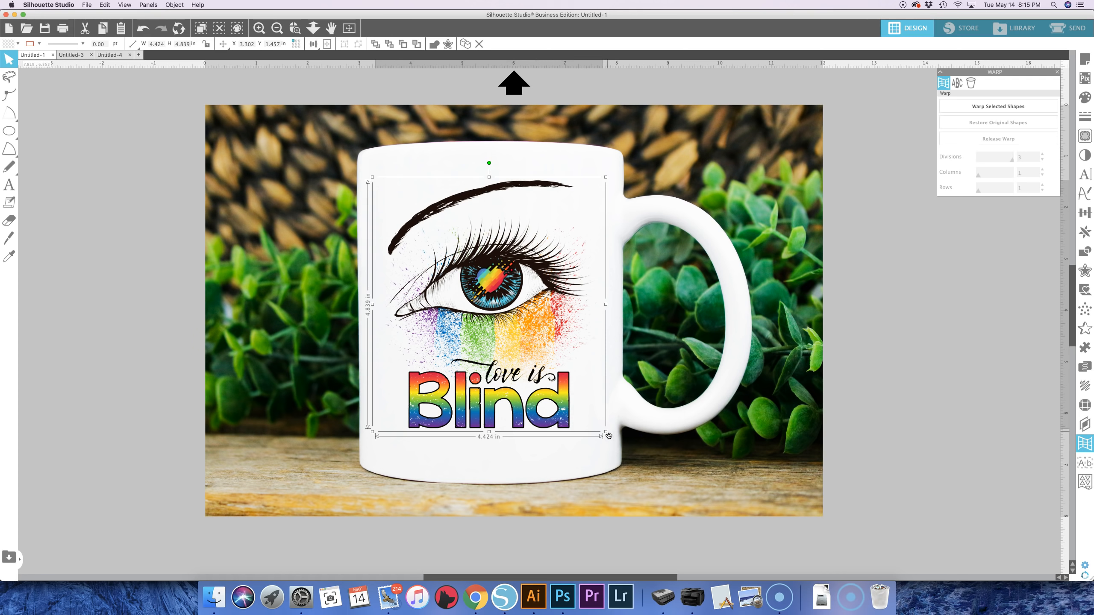
{"action": "left_click_drag", "start_coordinate": [606, 432], "coordinate": [568, 429]}
{"action": "left_click_drag", "start_coordinate": [607, 195], "coordinate": [641, 158]}
{"action": "left_click_drag", "start_coordinate": [574, 263], "coordinate": [560, 262]}
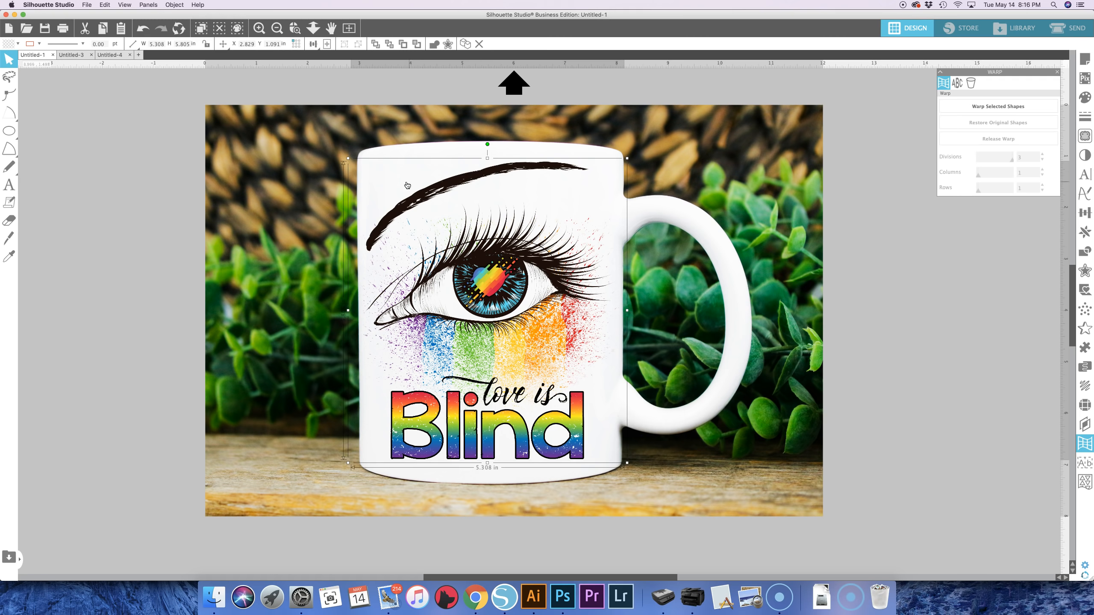
{"action": "left_click_drag", "start_coordinate": [348, 157], "coordinate": [373, 185]}
{"action": "left_click_drag", "start_coordinate": [503, 294], "coordinate": [537, 279]}
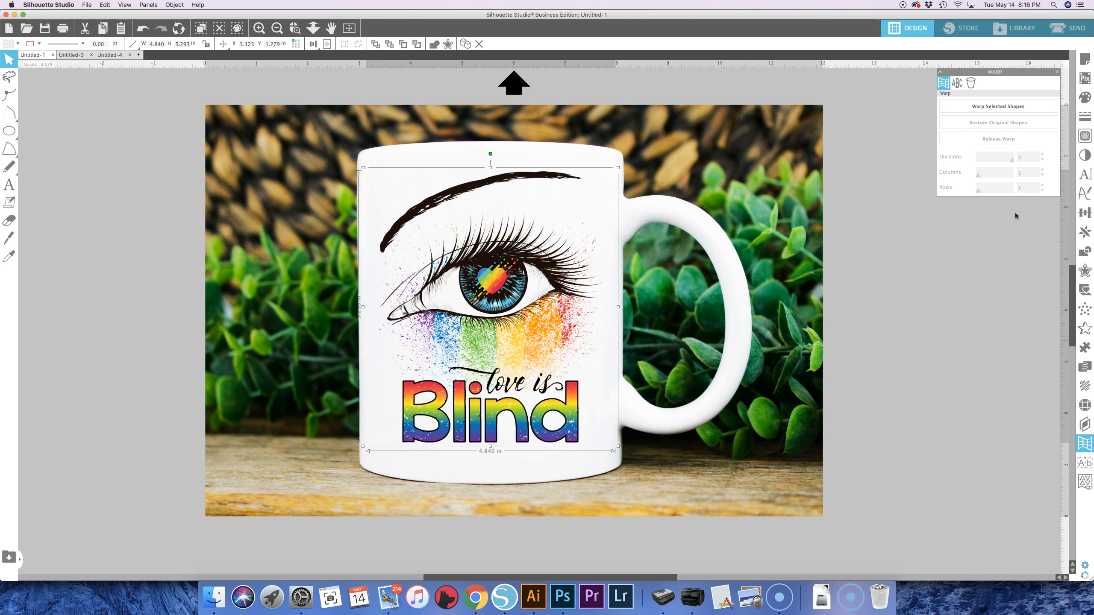
Look through the warp templates and apply an adjustable warp grid to the selected eye design
{"action": "left_click", "coordinate": [958, 84]}
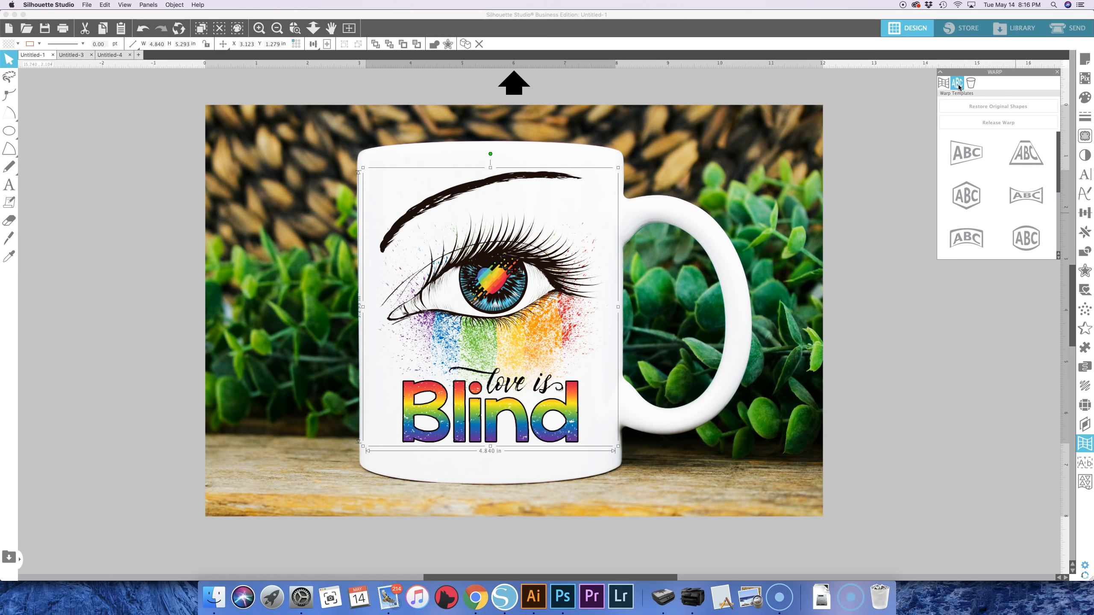
{"action": "scroll", "coordinate": [977, 175], "scroll_direction": "down", "scroll_amount": 3}
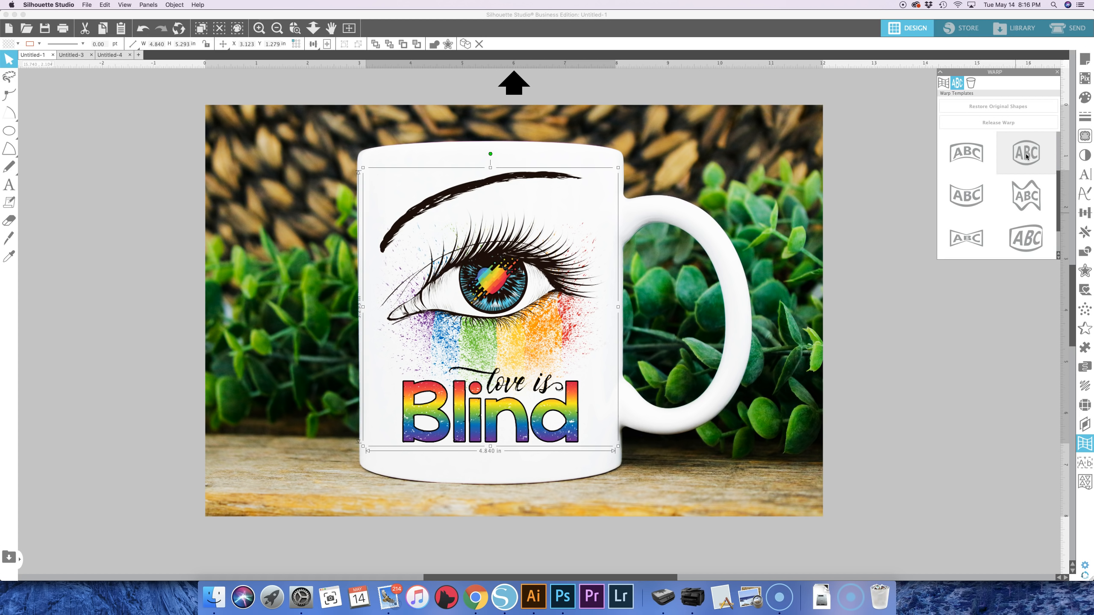
{"action": "scroll", "coordinate": [1025, 163], "scroll_direction": "up", "scroll_amount": 4}
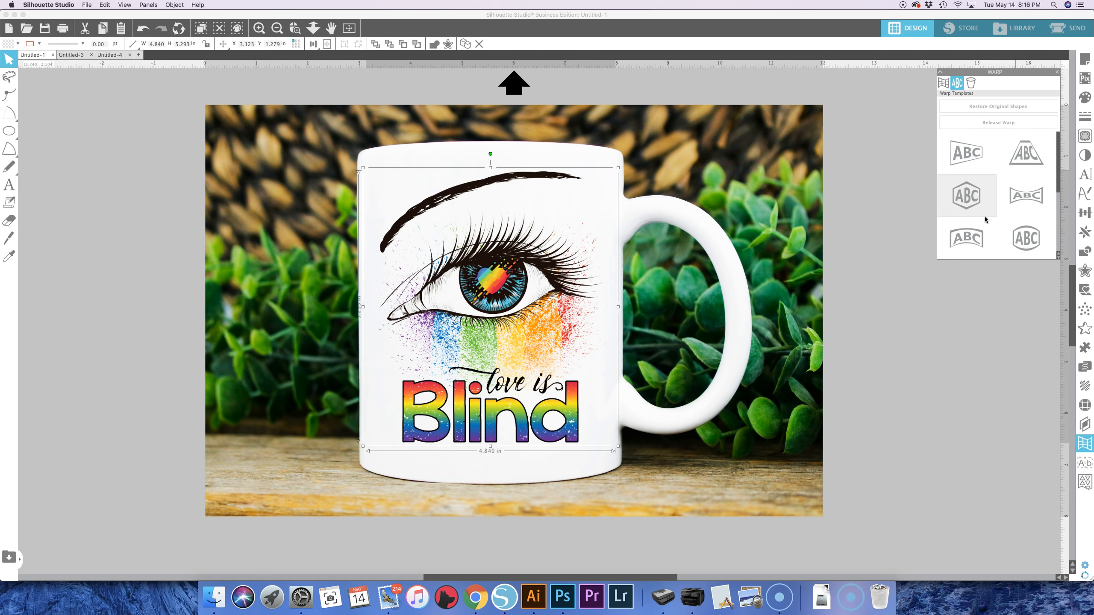
{"action": "left_click", "coordinate": [944, 83]}
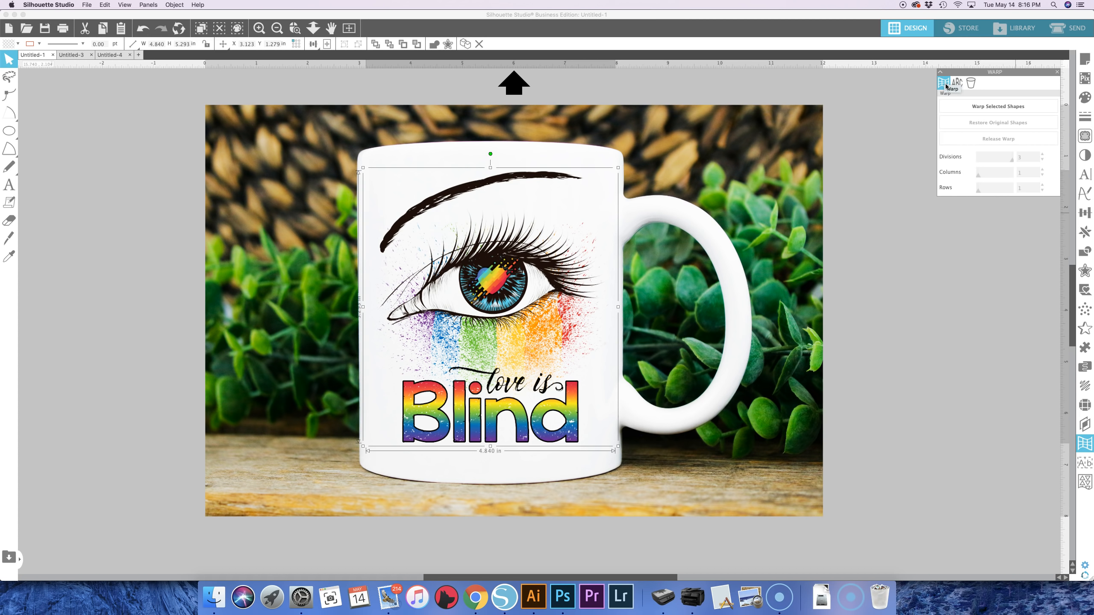
{"action": "left_click", "coordinate": [992, 107]}
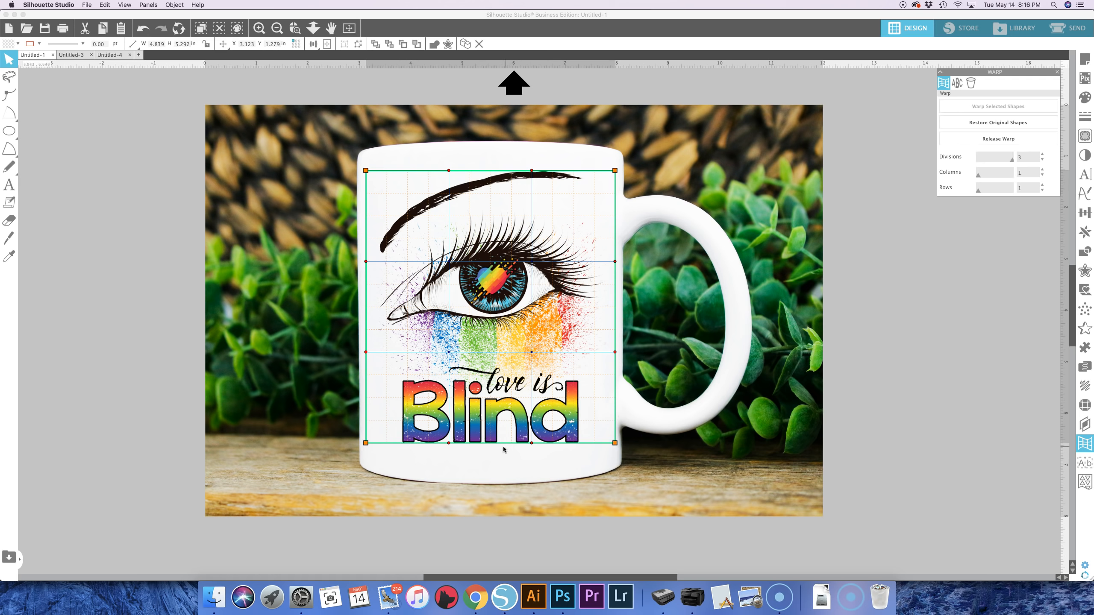
Nudge the warped eye design slightly lower on the mug and show its warp grid again
{"action": "left_click", "coordinate": [492, 174]}
{"action": "left_click_drag", "start_coordinate": [490, 180], "coordinate": [496, 182]}
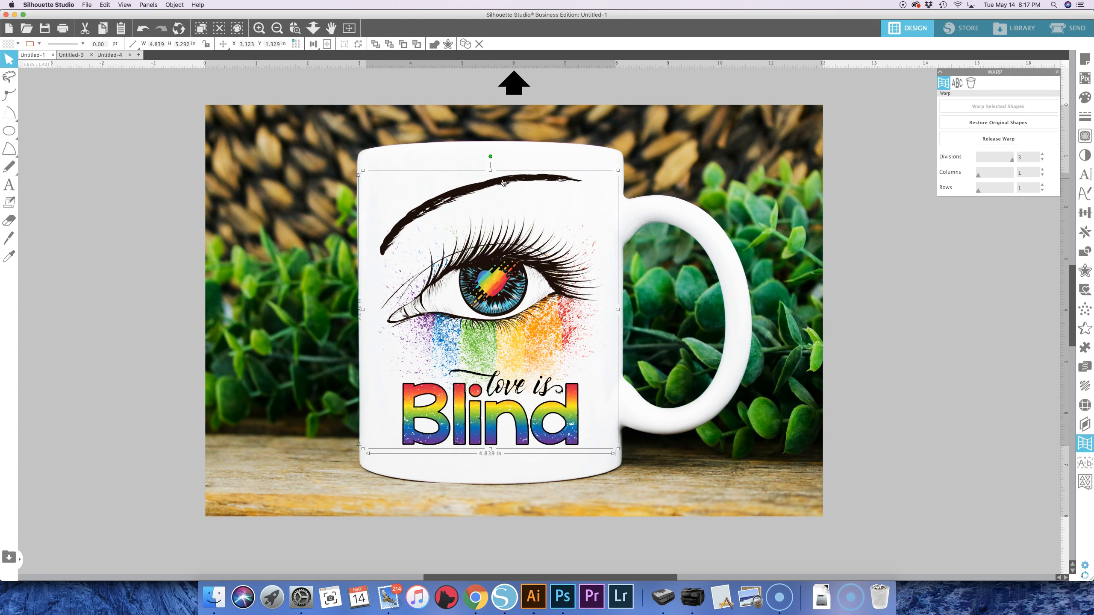
{"action": "left_click", "coordinate": [492, 180]}
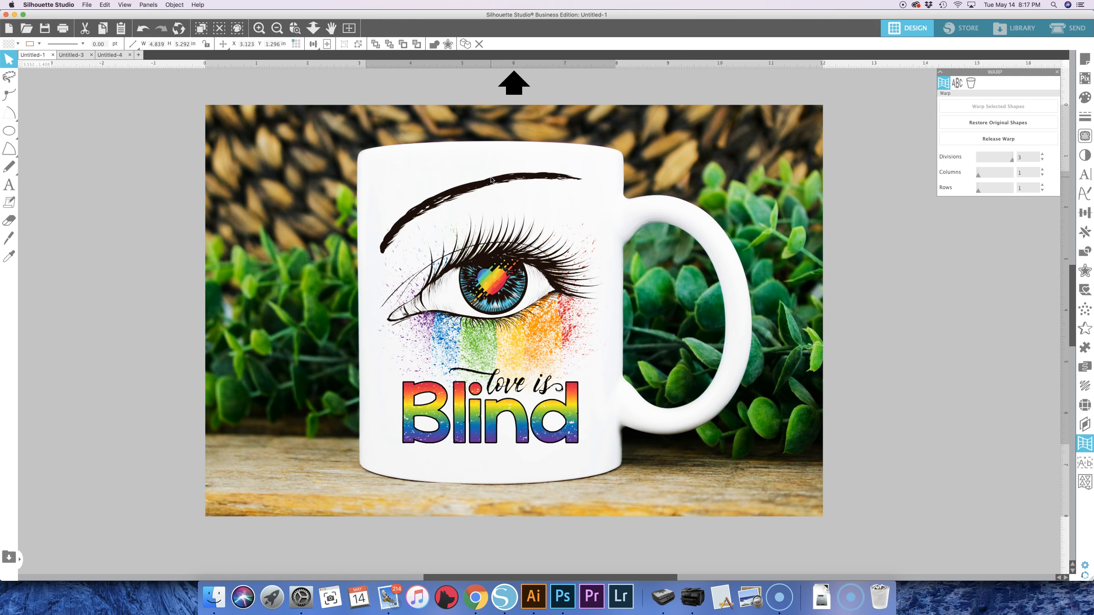
{"action": "left_click", "coordinate": [494, 186]}
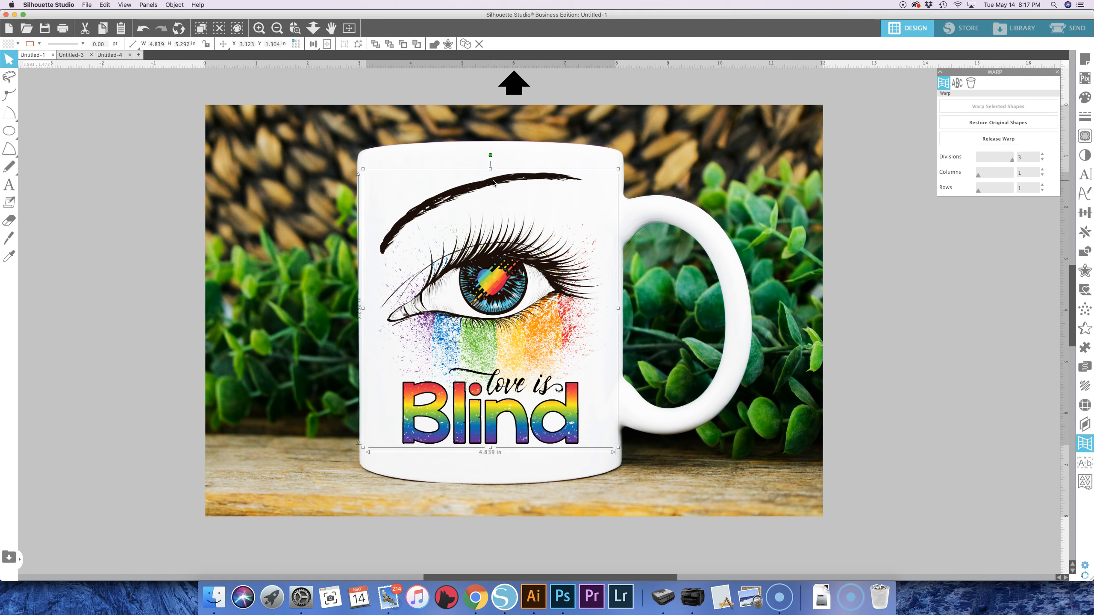
{"action": "left_click", "coordinate": [493, 182]}
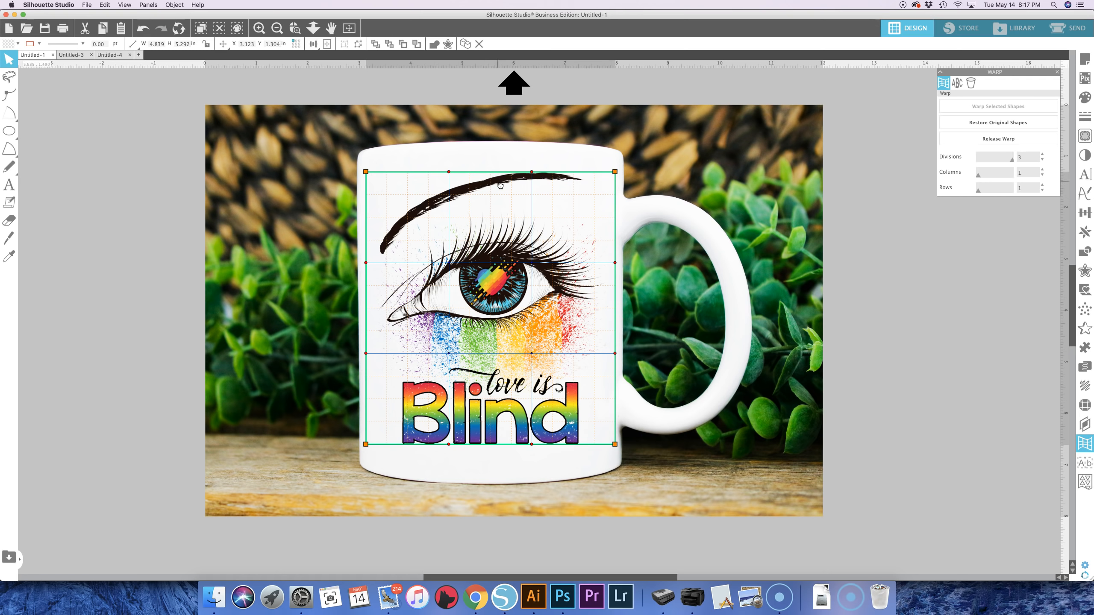
Lower the warp grid's two upper corners and curve its top edge upward to follow the mug rim, checking the design without the grid
{"action": "left_click_drag", "start_coordinate": [616, 172], "coordinate": [616, 180]}
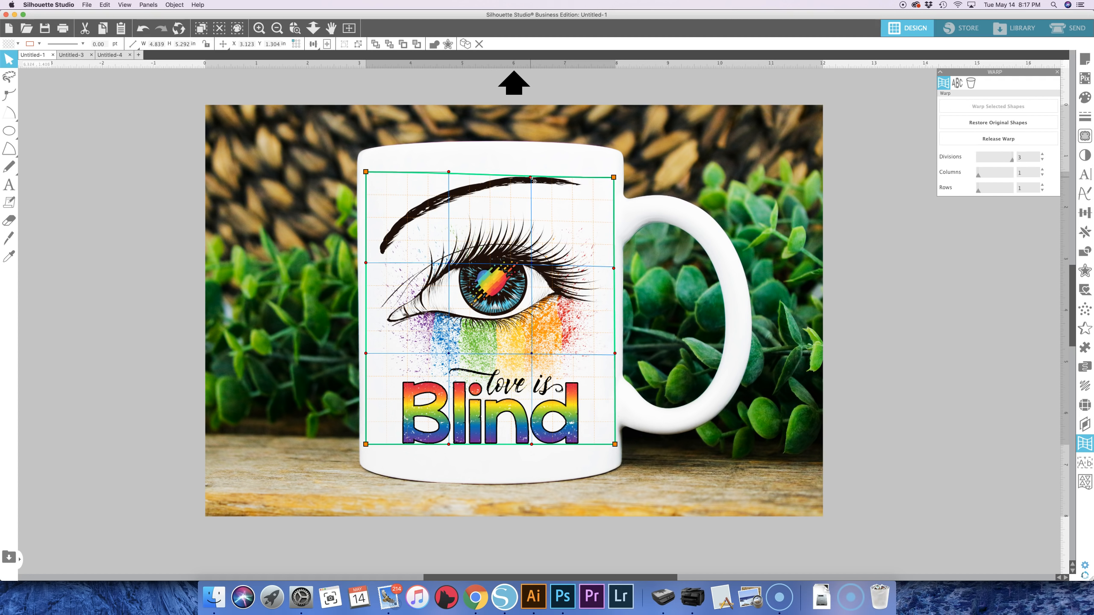
{"action": "left_click_drag", "start_coordinate": [530, 179], "coordinate": [532, 164]}
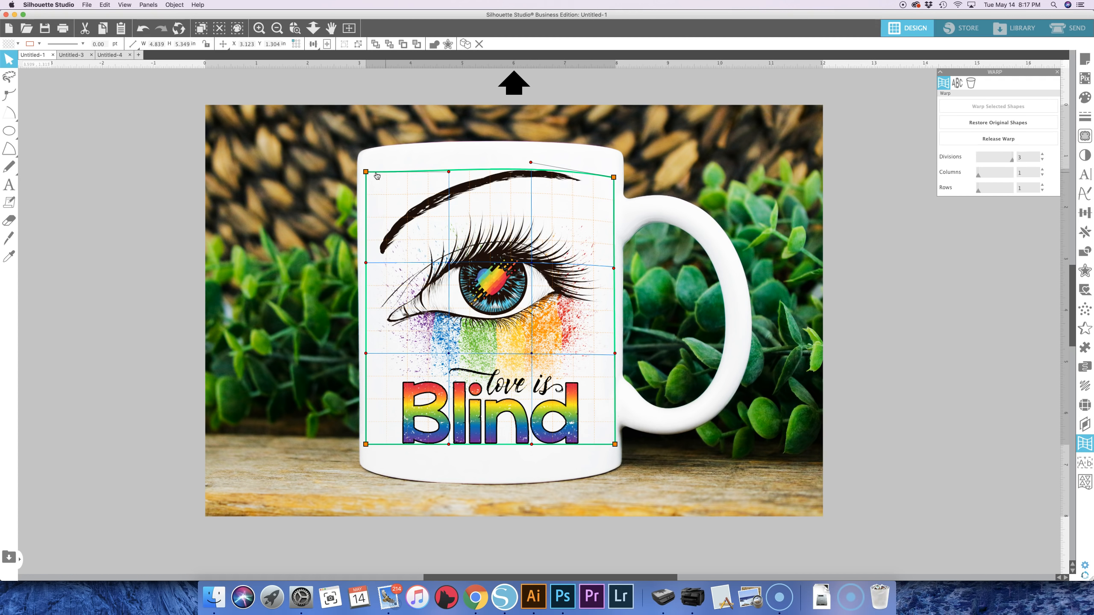
{"action": "left_click_drag", "start_coordinate": [367, 172], "coordinate": [366, 176]}
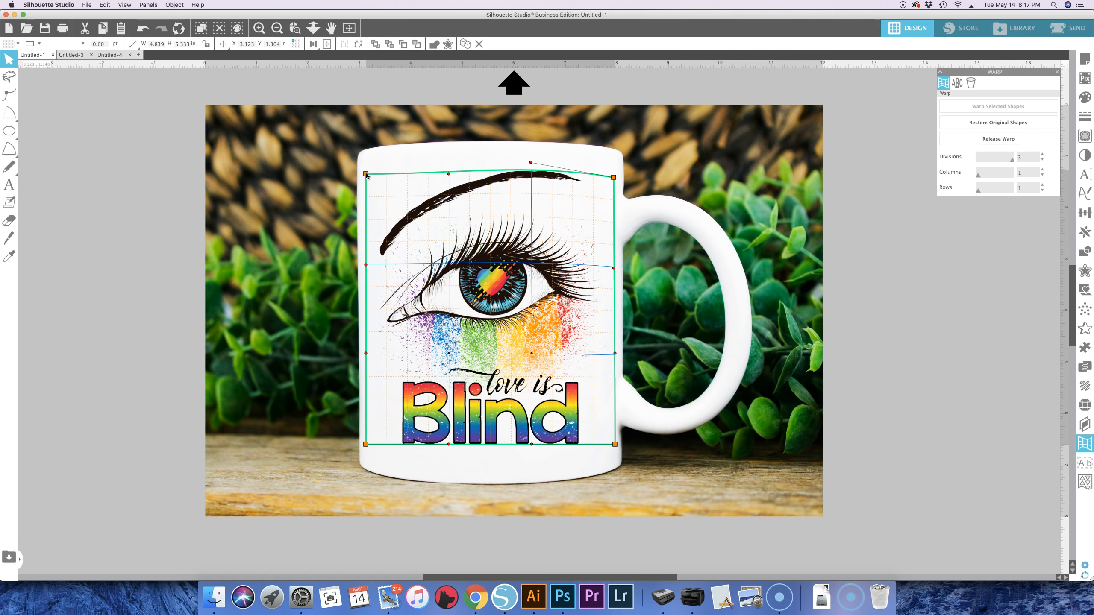
{"action": "left_click_drag", "start_coordinate": [448, 173], "coordinate": [445, 166]}
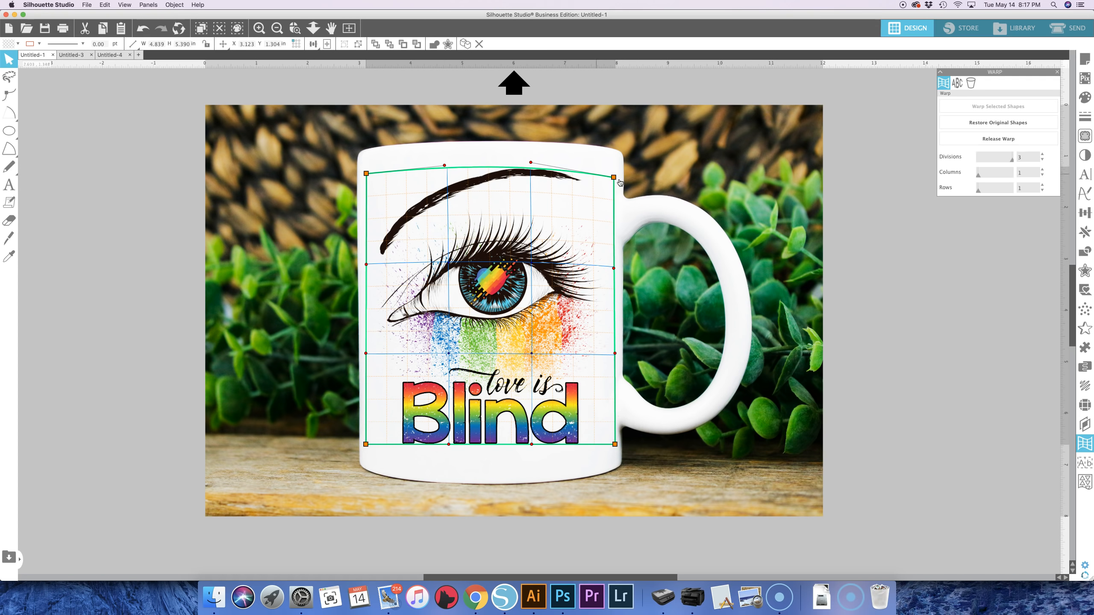
{"action": "left_click_drag", "start_coordinate": [617, 181], "coordinate": [615, 178]}
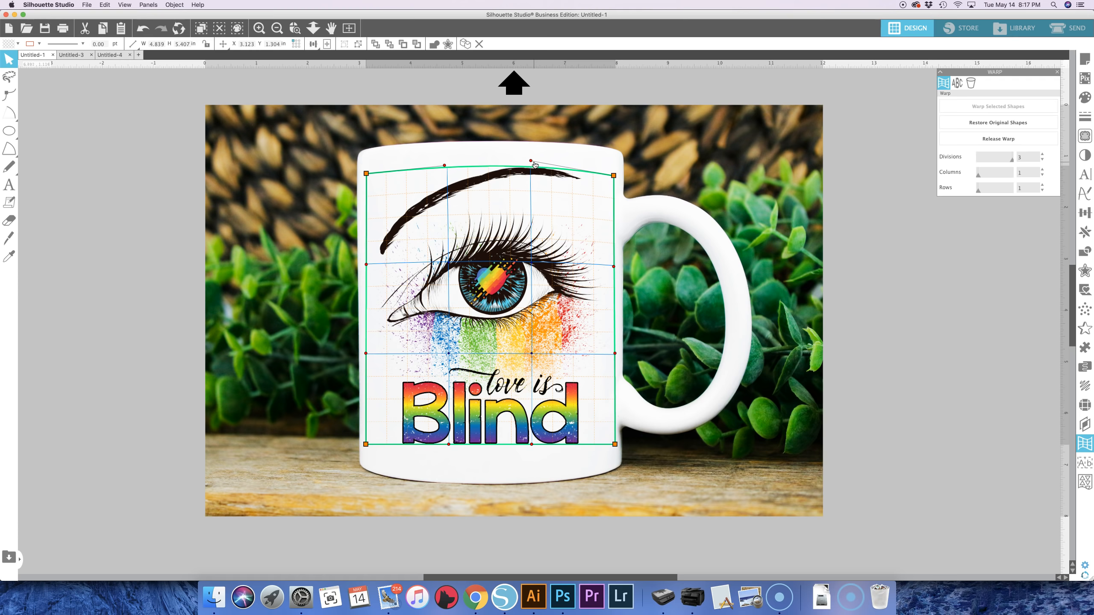
{"action": "left_click_drag", "start_coordinate": [533, 162], "coordinate": [533, 162]}
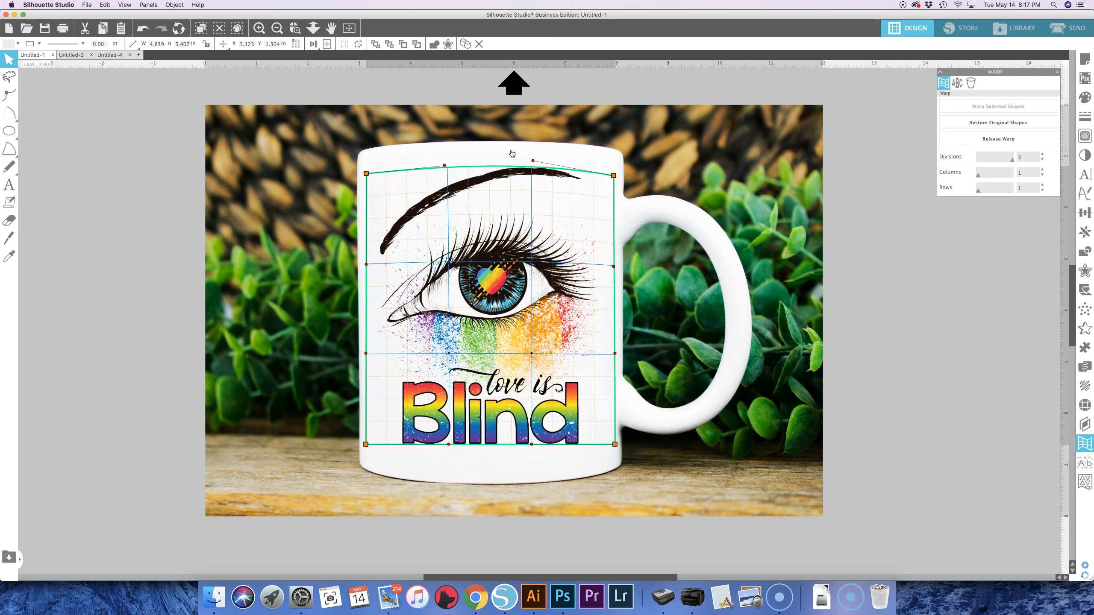
{"action": "left_click", "coordinate": [642, 157]}
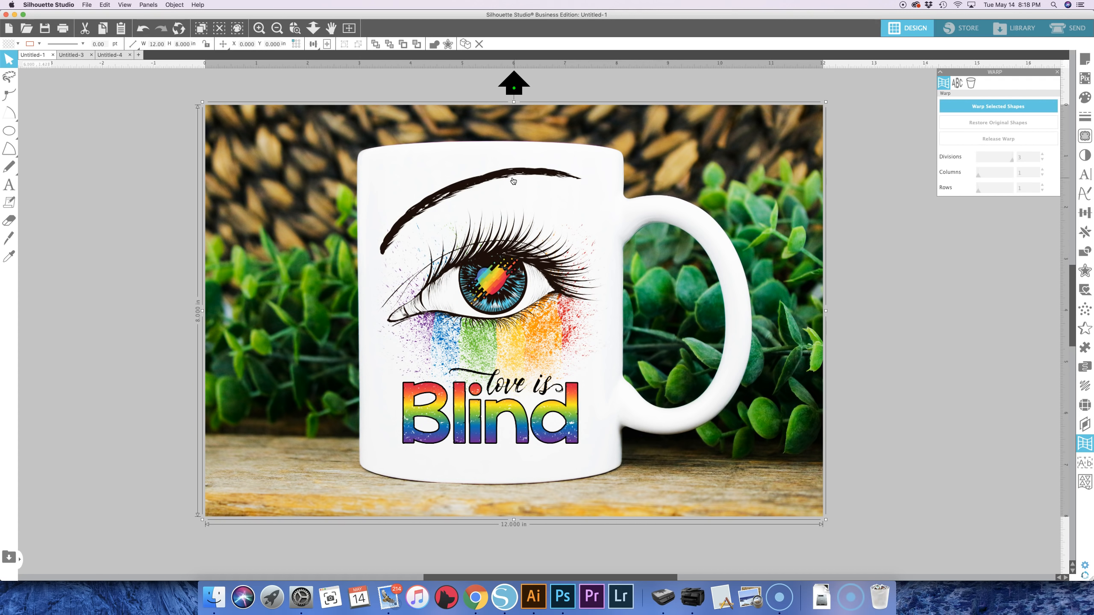
{"action": "left_click", "coordinate": [499, 174]}
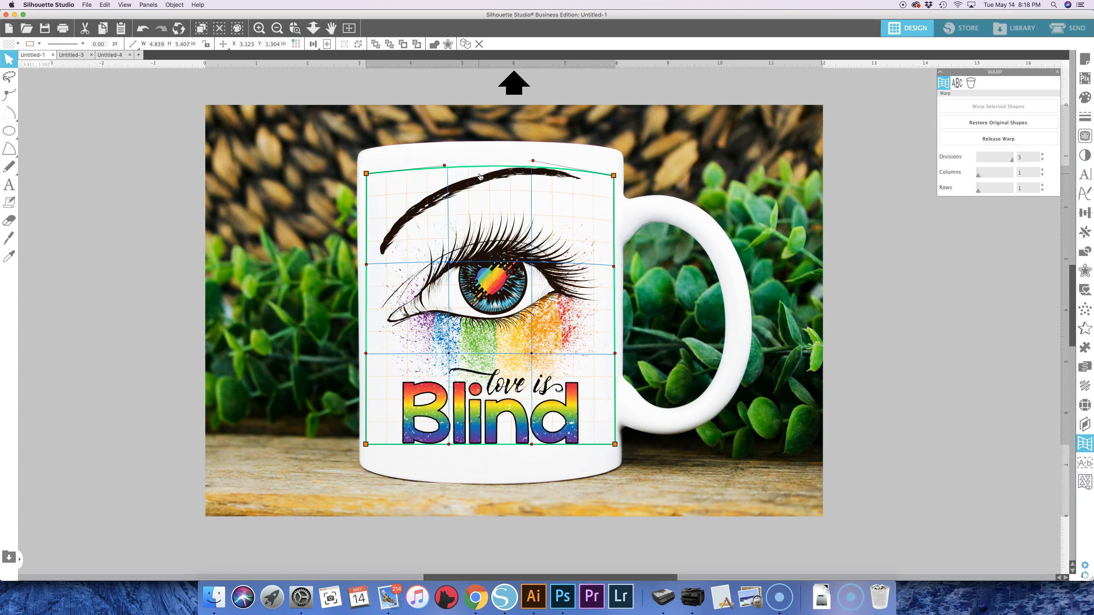
{"action": "left_click", "coordinate": [504, 179]}
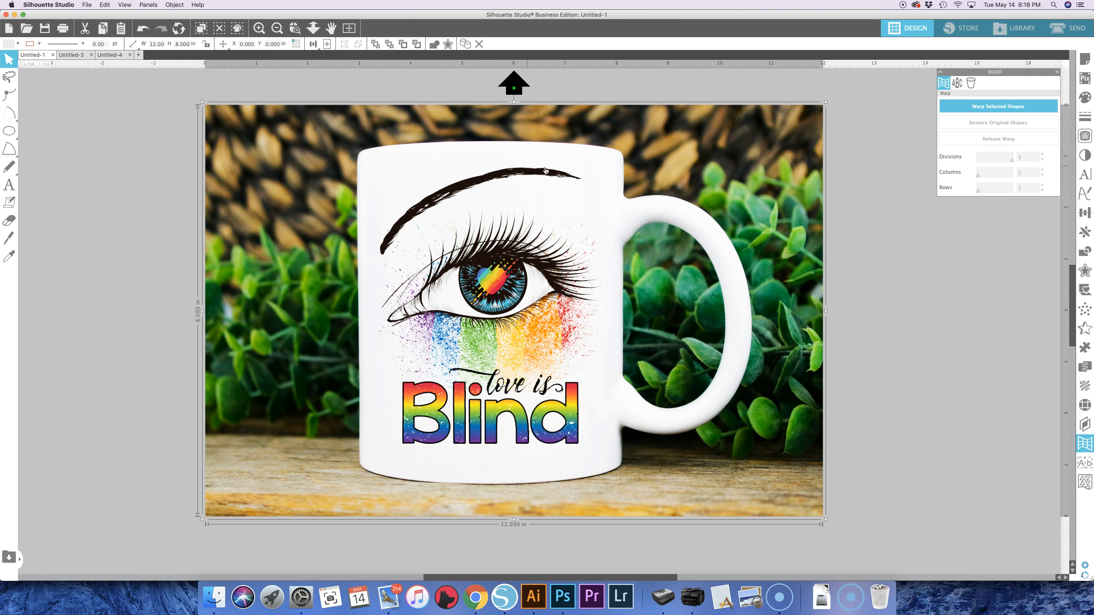
Curve the bottom edge of the eye design's warp grid downward to follow the mug's base, then deselect everything
{"action": "left_click", "coordinate": [521, 175]}
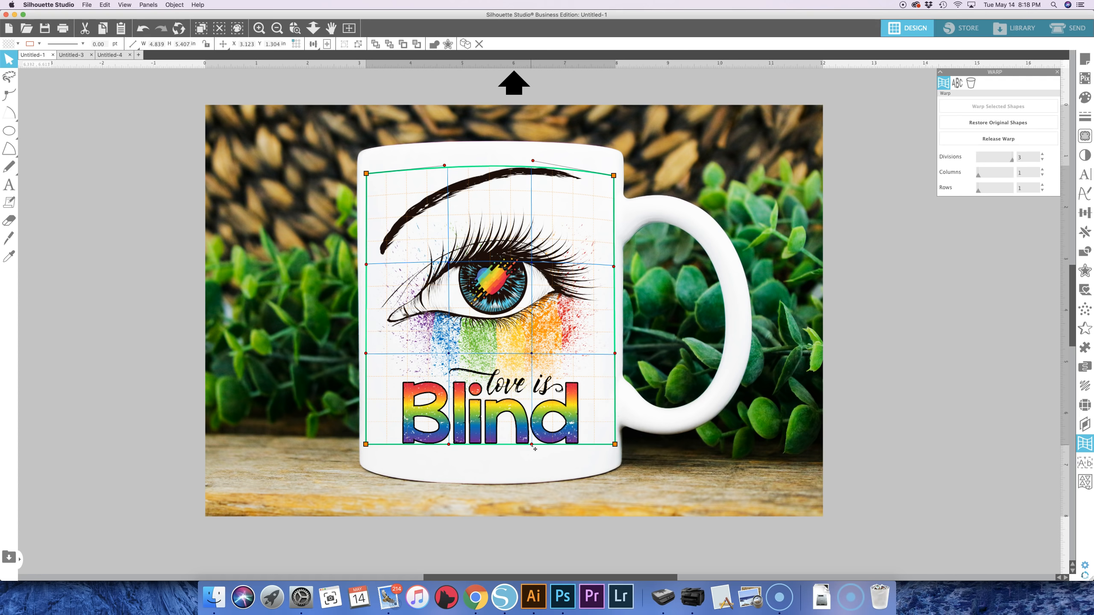
{"action": "left_click_drag", "start_coordinate": [533, 446], "coordinate": [533, 461]}
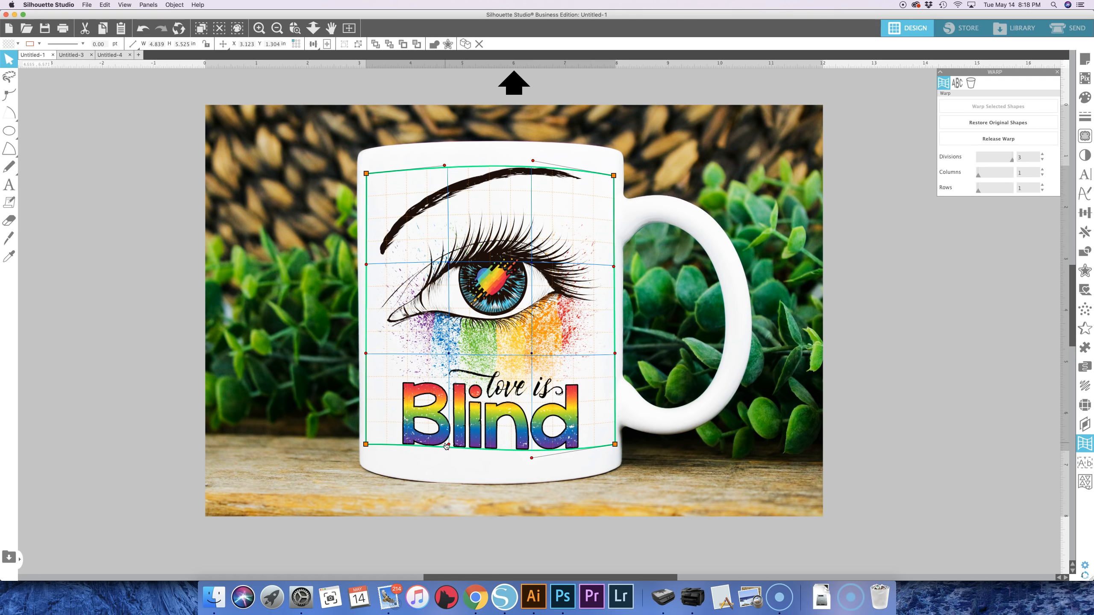
{"action": "left_click_drag", "start_coordinate": [453, 449], "coordinate": [448, 458]}
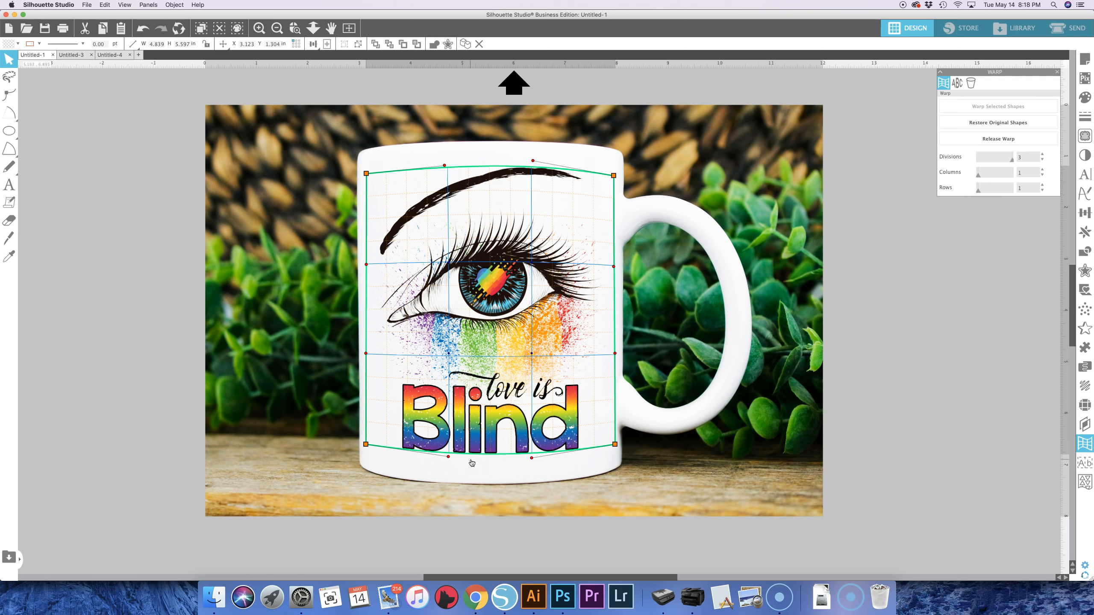
{"action": "left_click", "coordinate": [258, 363]}
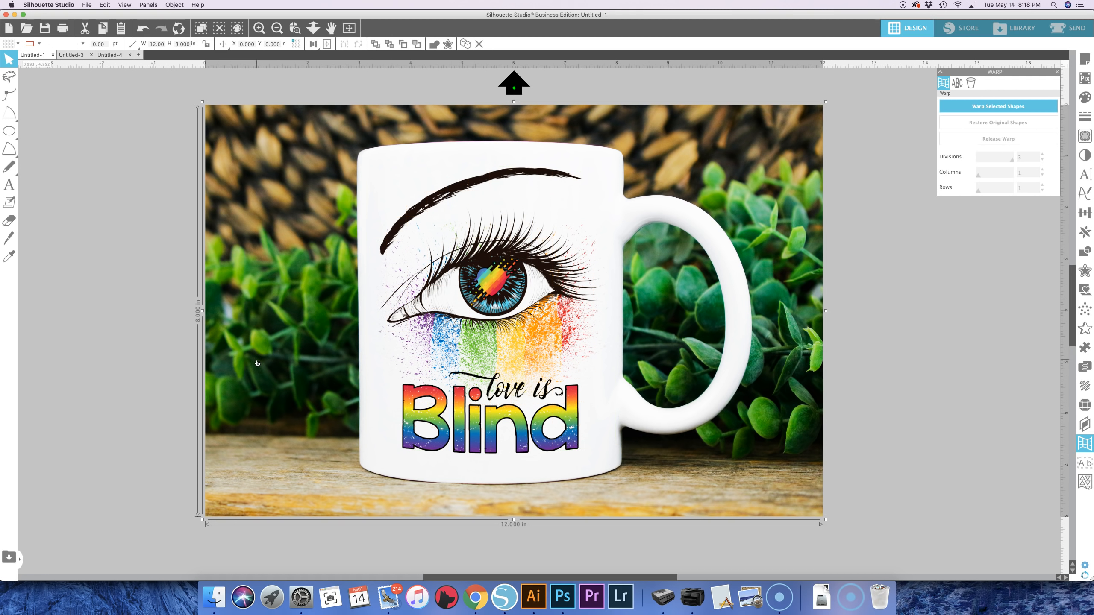
{"action": "left_click", "coordinate": [842, 393]}
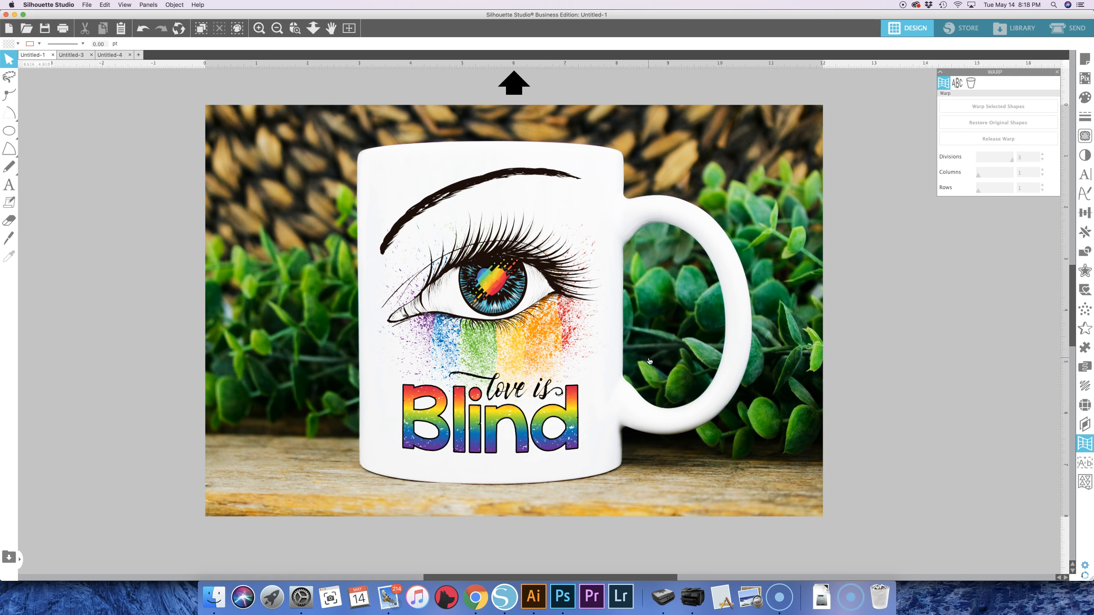
{"action": "left_click", "coordinate": [331, 600]}
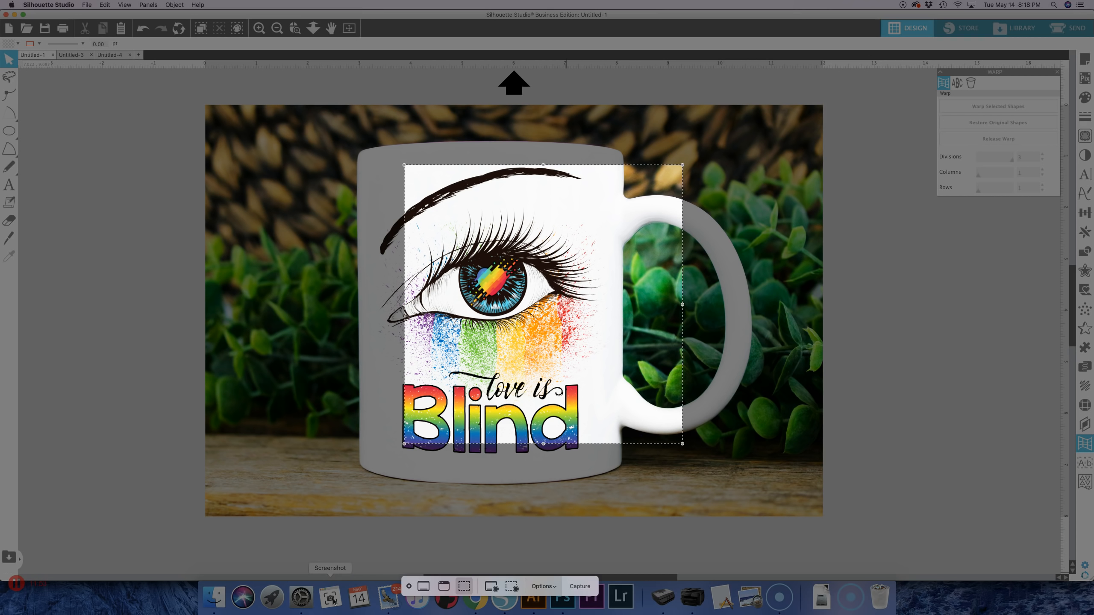
{"action": "mouse_move", "coordinate": [543, 304]}
{"action": "left_mouse_down"}
{"action": "mouse_move", "coordinate": [413, 272]}
{"action": "mouse_move", "coordinate": [396, 253]}
{"action": "mouse_move", "coordinate": [388, 263]}
{"action": "left_mouse_up"}
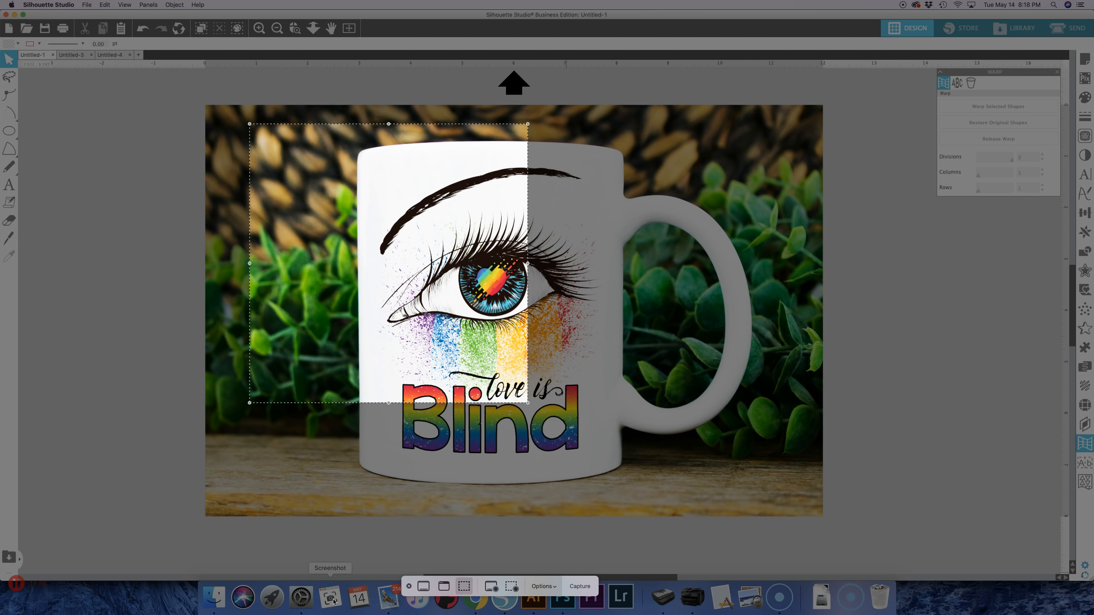
{"action": "key", "text": "Escape"}
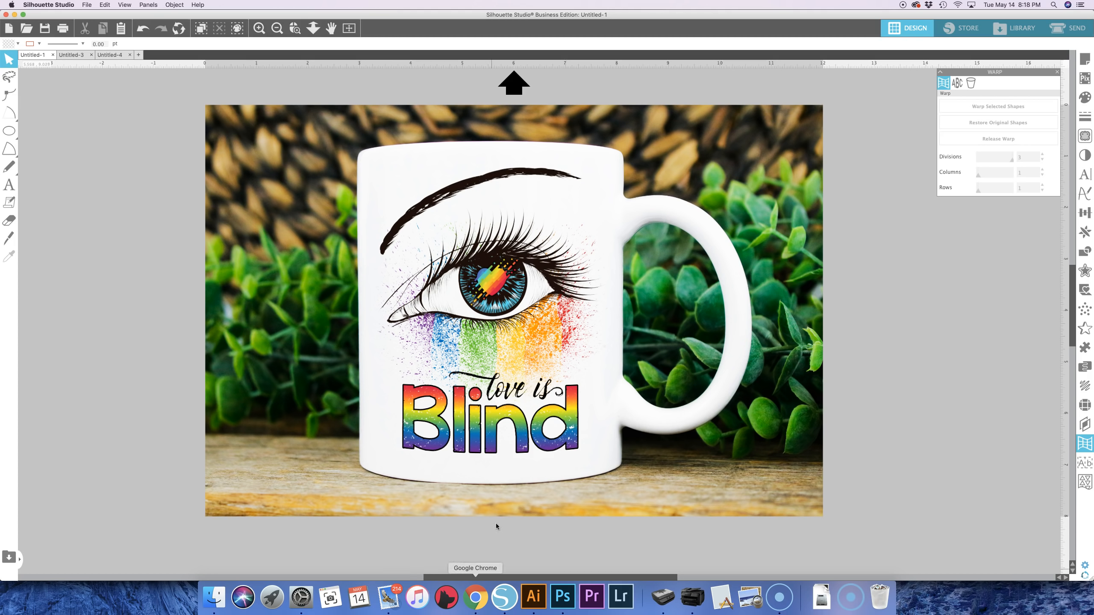
Save the mug mockup to the hard drive's Desktop folder as a JPEG named Video
{"action": "left_click", "coordinate": [87, 5]}
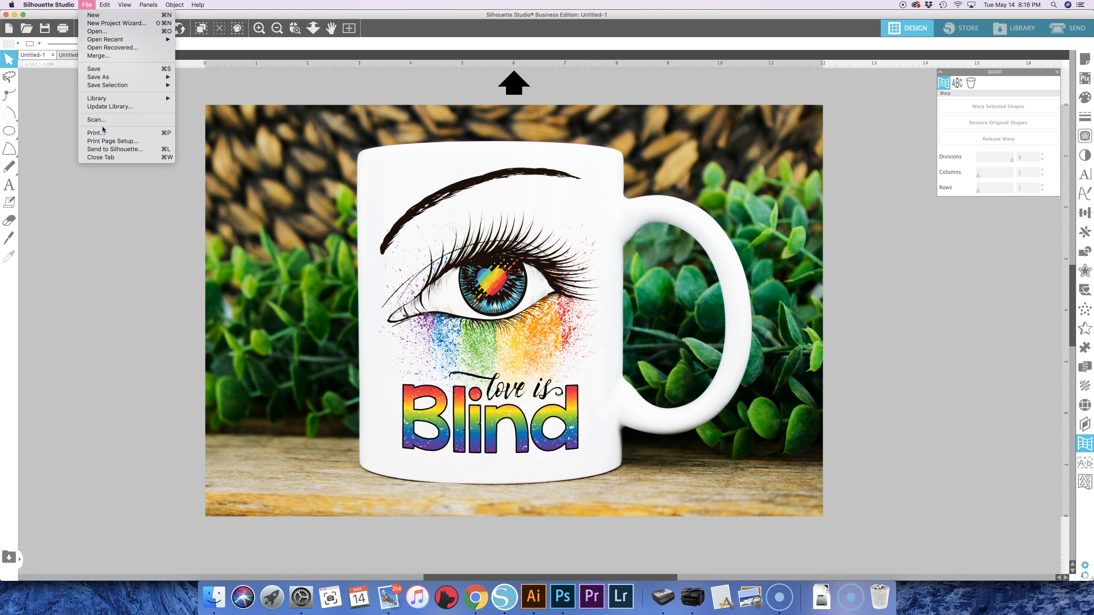
{"action": "mouse_move", "coordinate": [167, 80]}
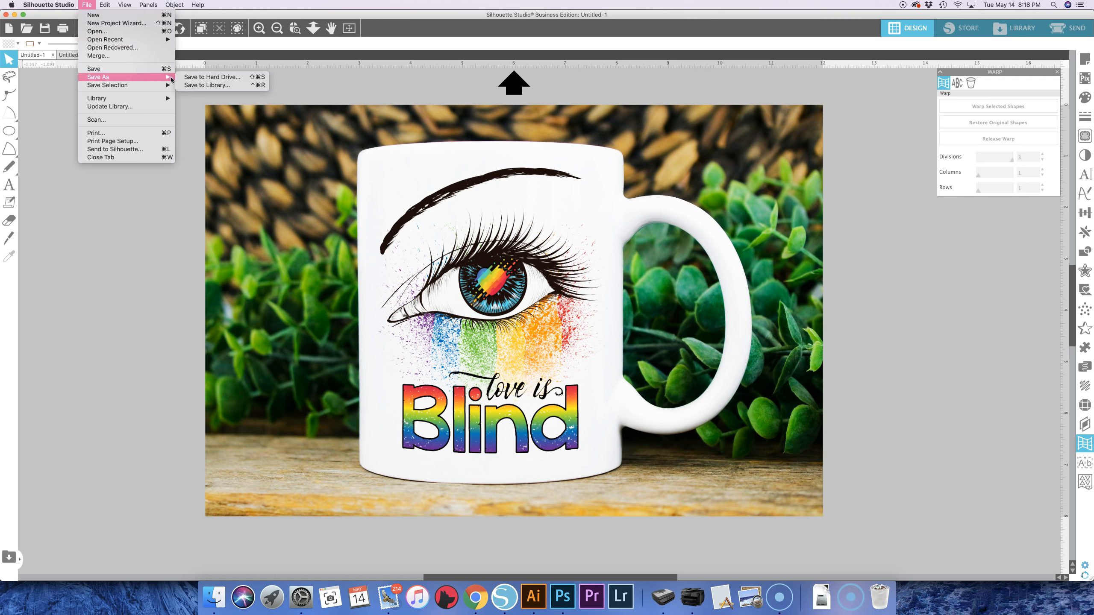
{"action": "left_click", "coordinate": [203, 78]}
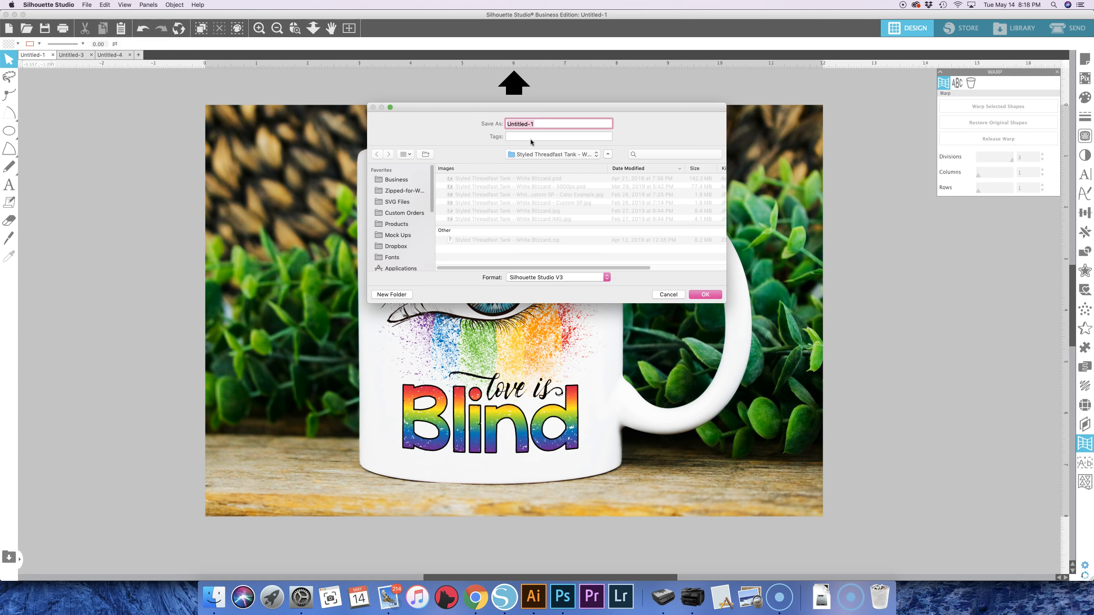
{"action": "scroll", "coordinate": [400, 250], "scroll_direction": "down", "scroll_amount": 3}
{"action": "left_click", "coordinate": [401, 248]}
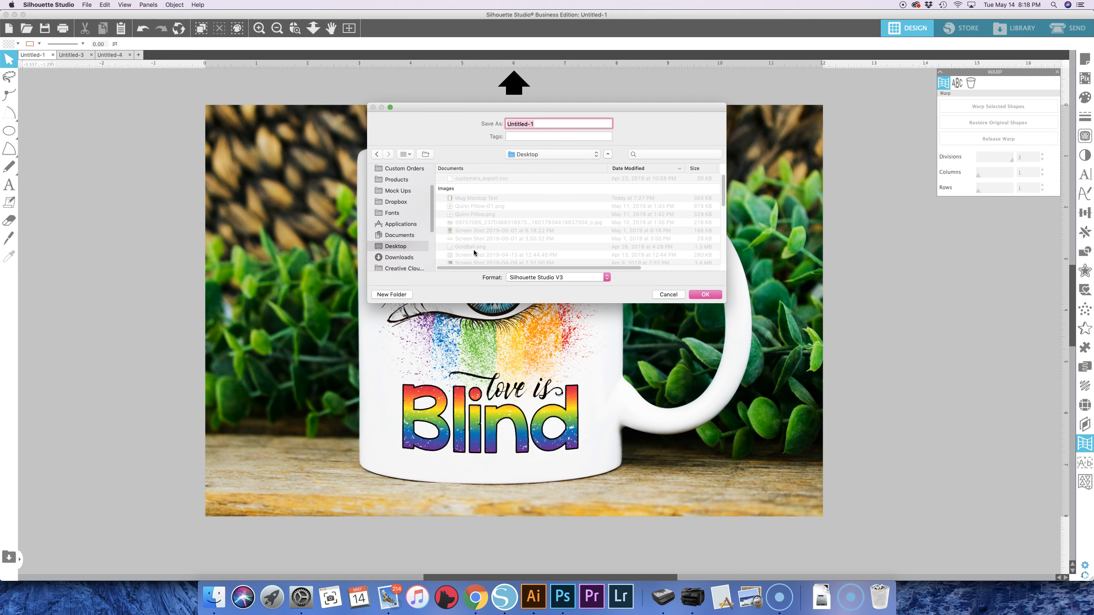
{"action": "left_click", "coordinate": [587, 278]}
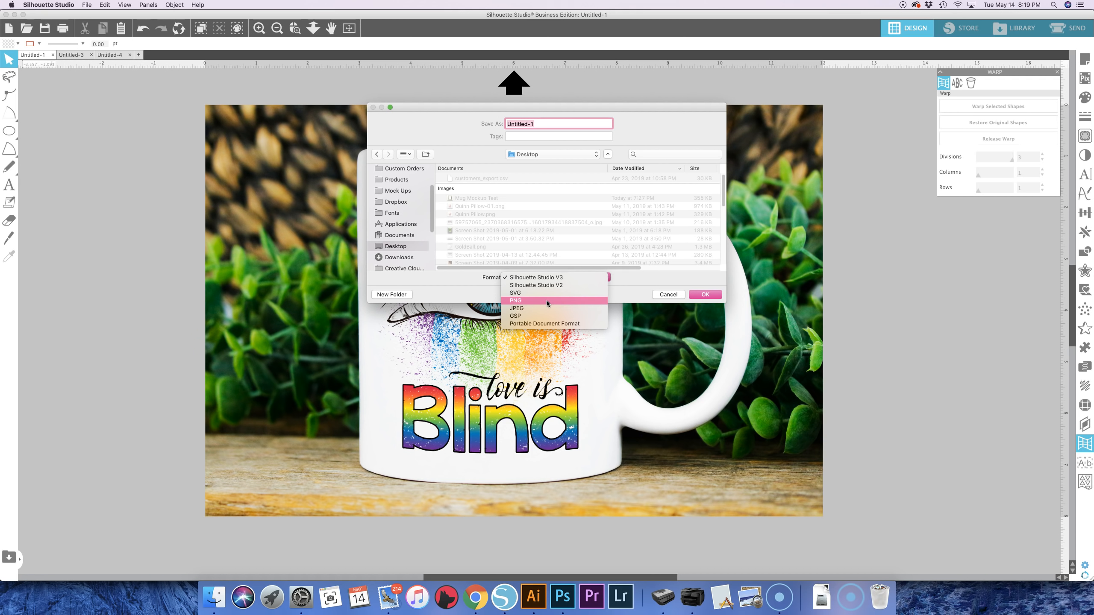
{"action": "left_click", "coordinate": [525, 312]}
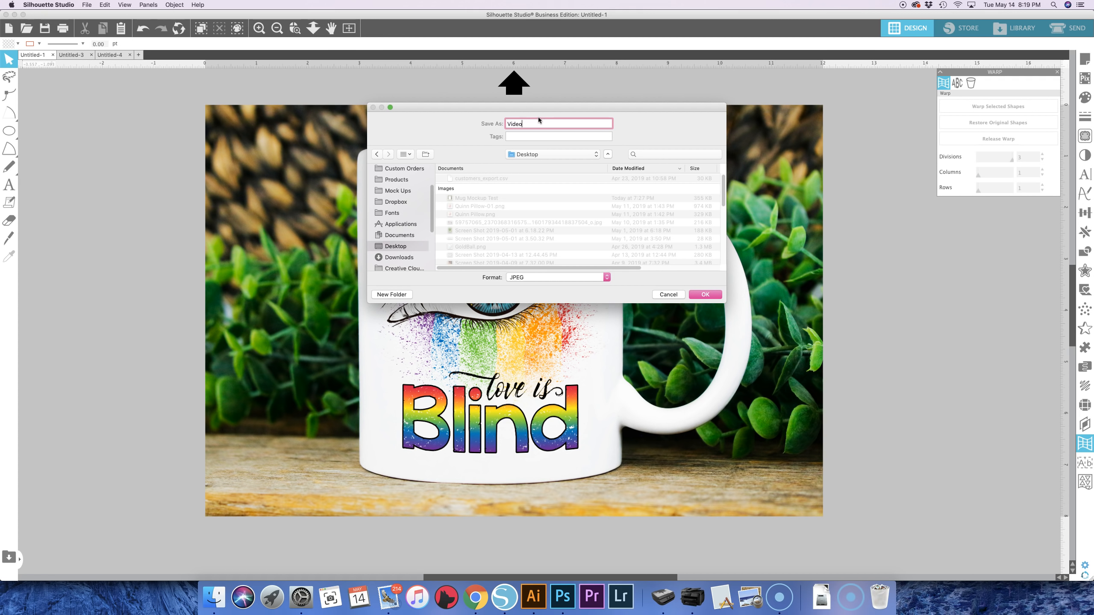
{"action": "left_click", "coordinate": [707, 295]}
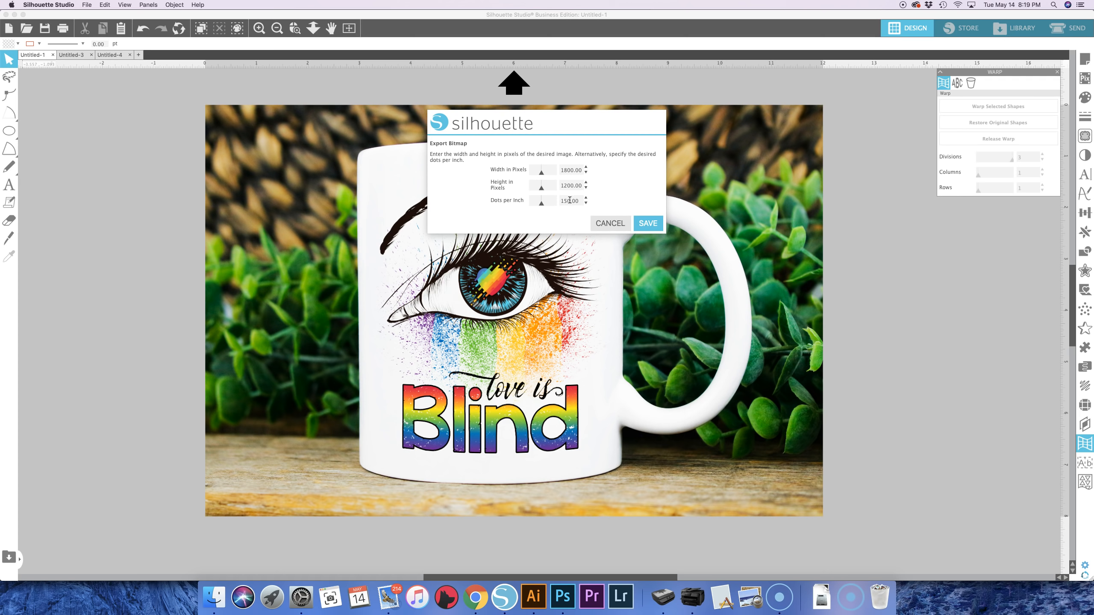
Go over the dots per inch of the bitmap export and save the image
{"action": "left_click_drag", "start_coordinate": [567, 201], "coordinate": [561, 202]}
{"action": "left_click", "coordinate": [616, 190]}
{"action": "left_click", "coordinate": [647, 223]}
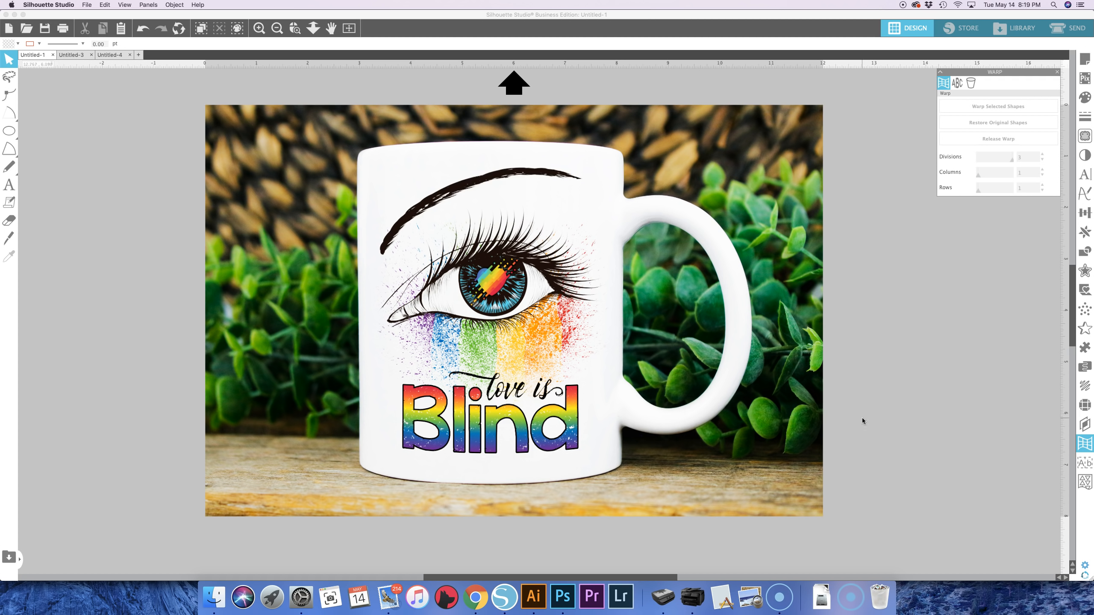
Show the desktop, open the exported Video image in Preview to inspect it, then close it and return to Silhouette Studio
{"action": "left_click", "coordinate": [186, 605]}
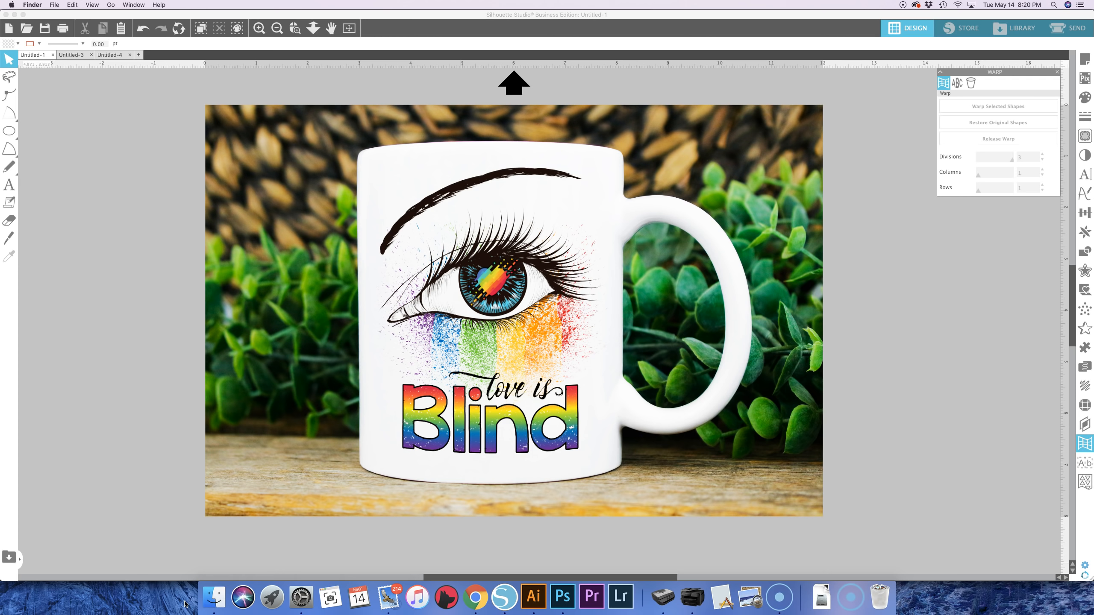
{"action": "key", "text": "F11"}
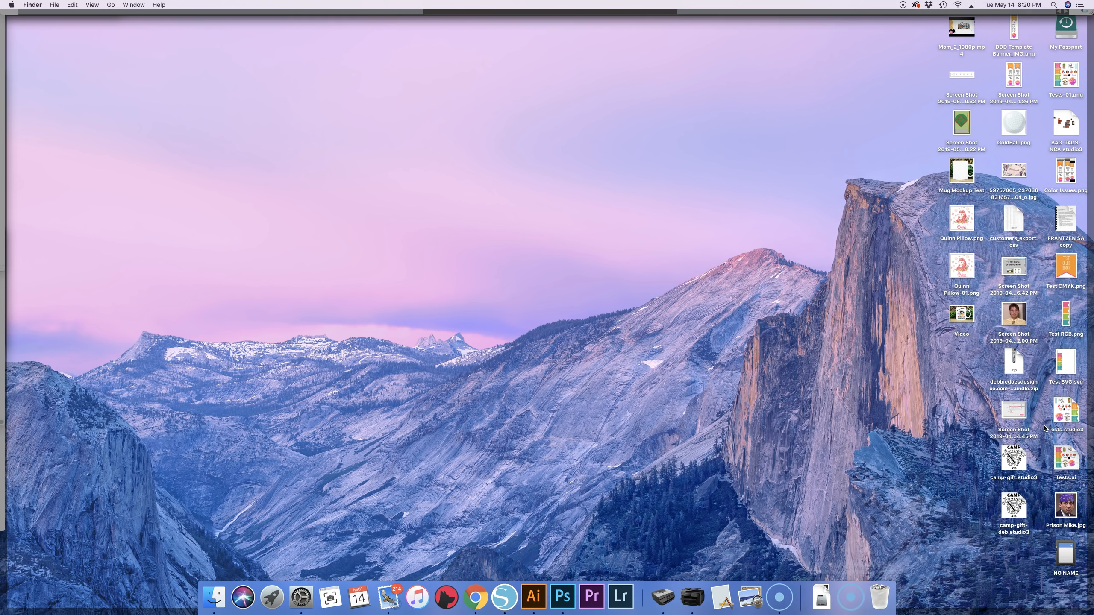
{"action": "double_click", "coordinate": [961, 313]}
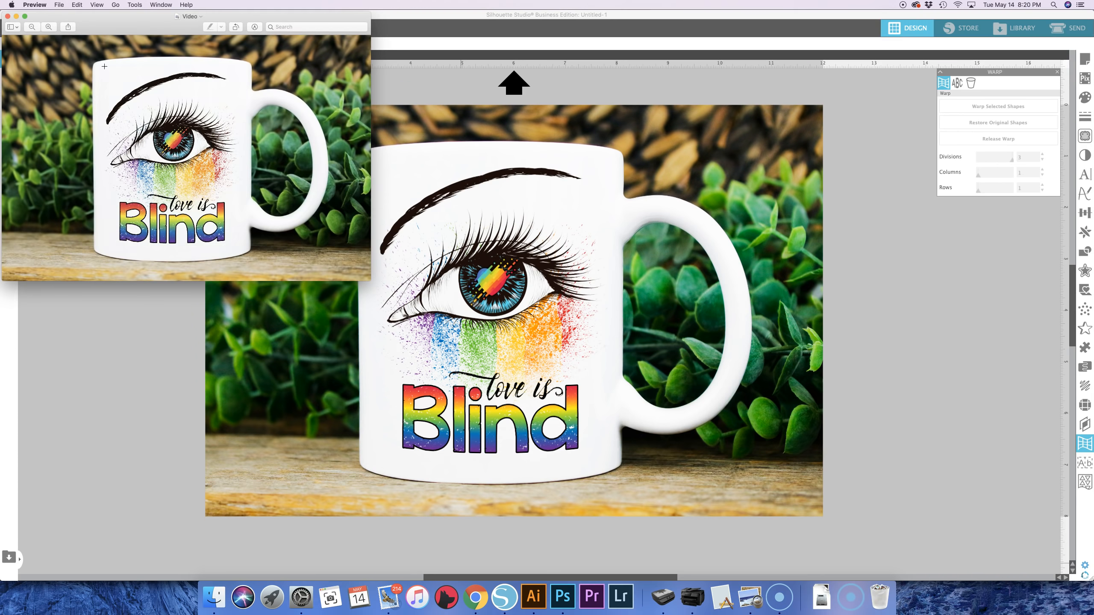
{"action": "left_click_drag", "start_coordinate": [119, 27], "coordinate": [775, 246]}
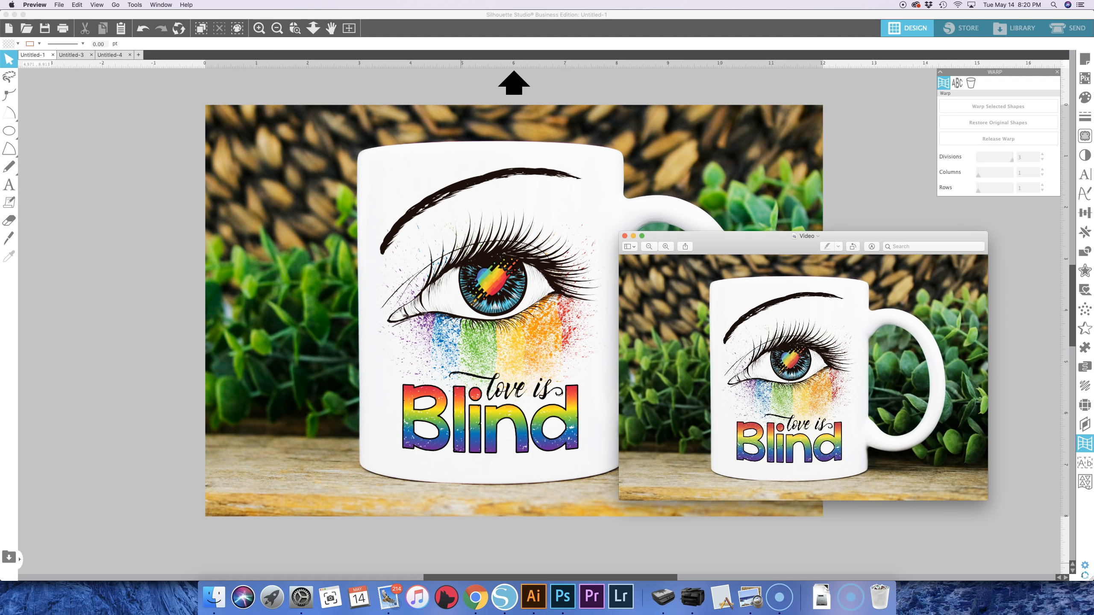
{"action": "left_click", "coordinate": [624, 236]}
{"action": "left_click", "coordinate": [133, 111]}
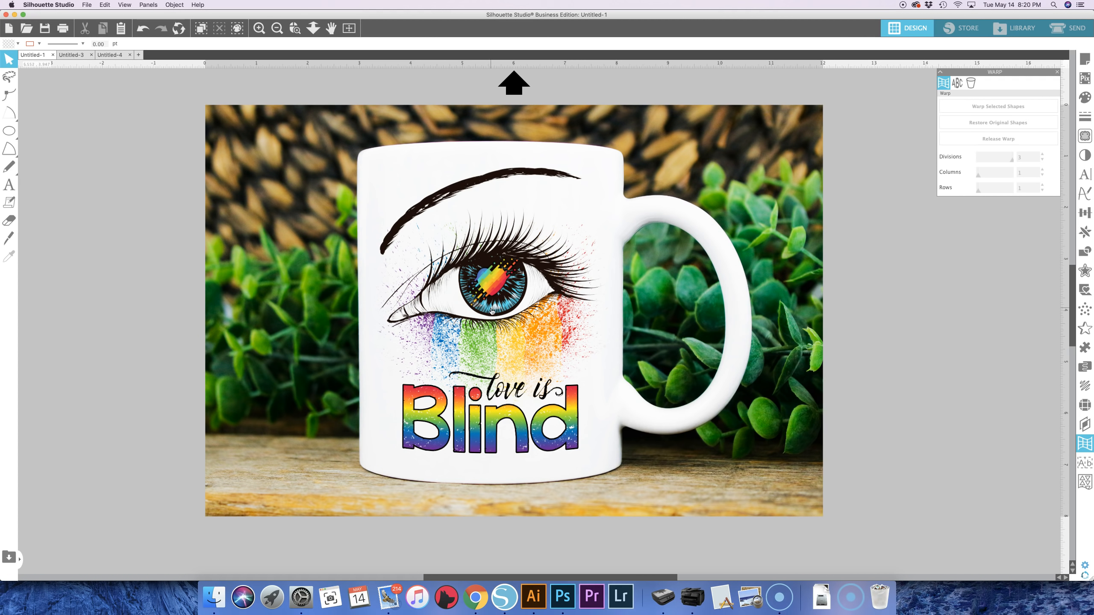
In the Untitled-3 document, enlarge the tank top photo and the Raising My Herd cow design together to about 35.76 in overall width
{"action": "left_click", "coordinate": [74, 55]}
{"action": "left_click", "coordinate": [325, 157]}
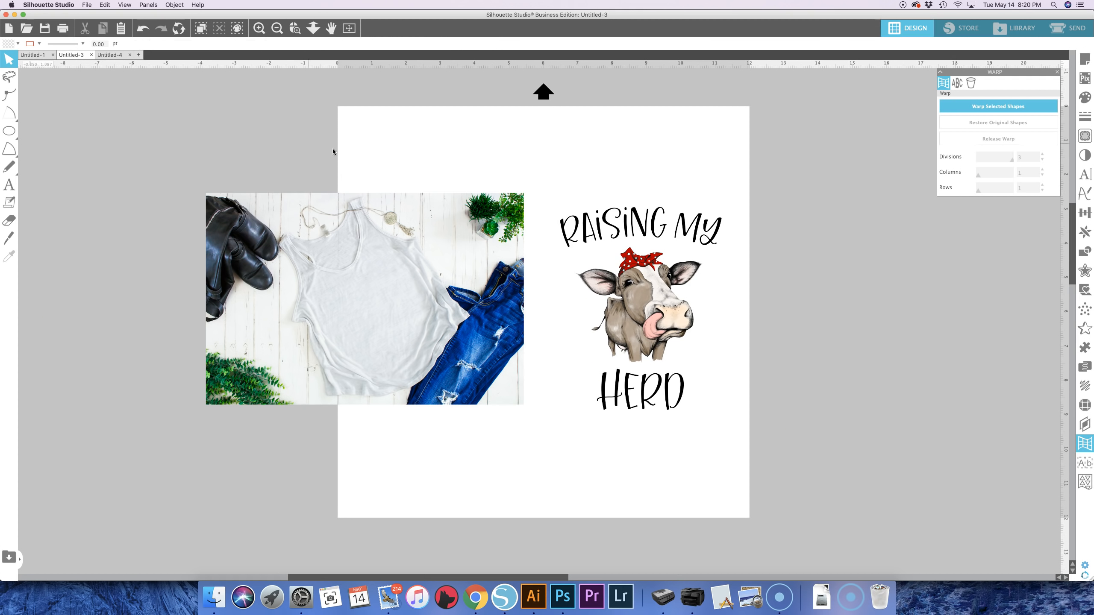
{"action": "left_click", "coordinate": [277, 28]}
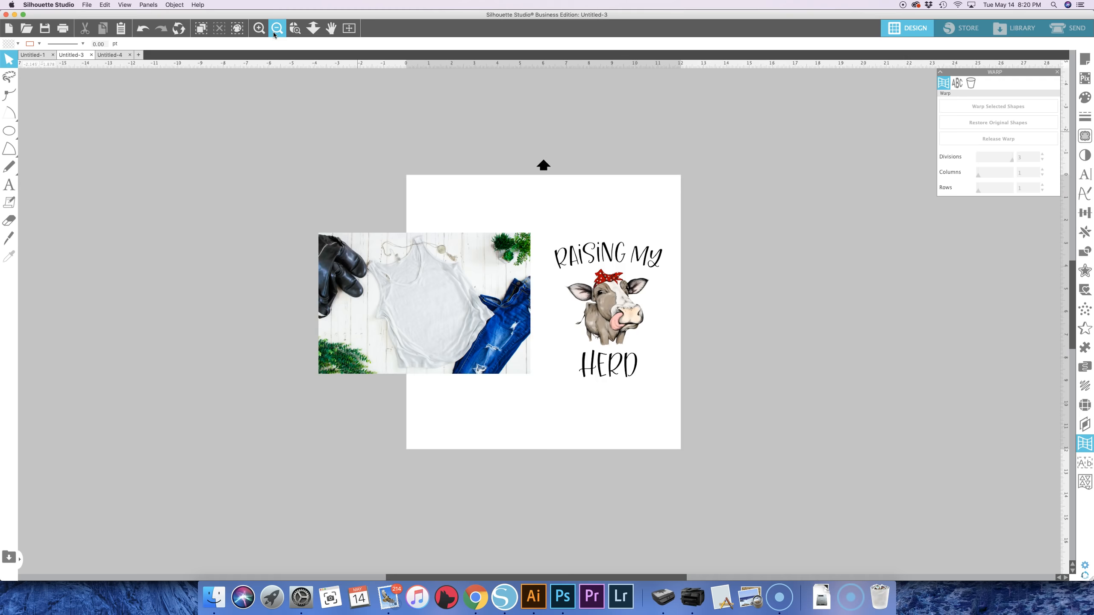
{"action": "left_click", "coordinate": [277, 28]}
{"action": "left_click_drag", "start_coordinate": [415, 201], "coordinate": [614, 378]}
{"action": "left_click_drag", "start_coordinate": [390, 359], "coordinate": [261, 483]}
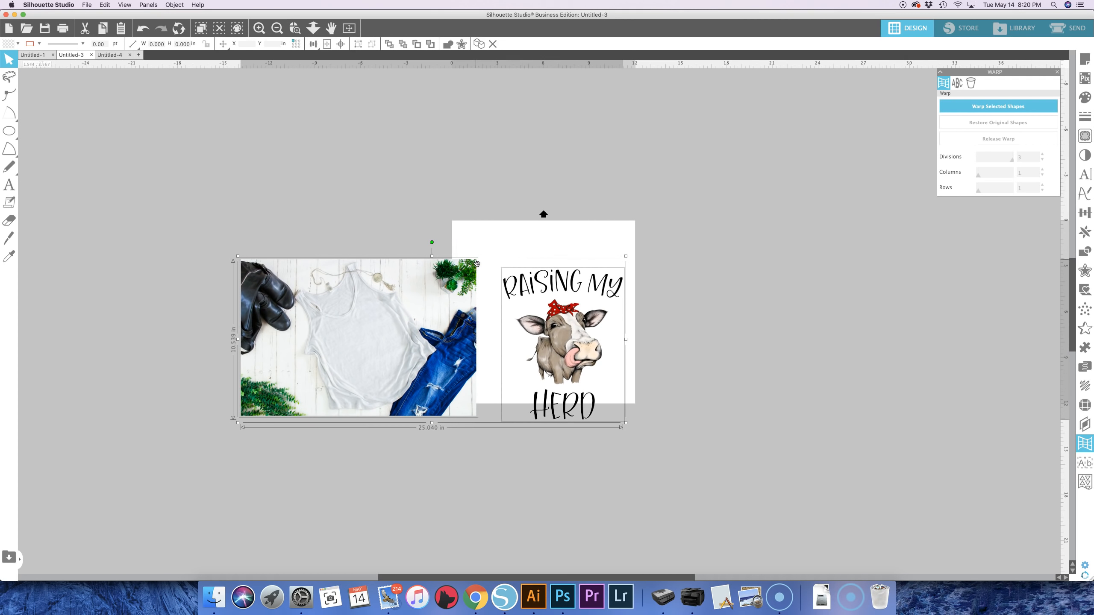
{"action": "left_click_drag", "start_coordinate": [626, 256], "coordinate": [788, 185]}
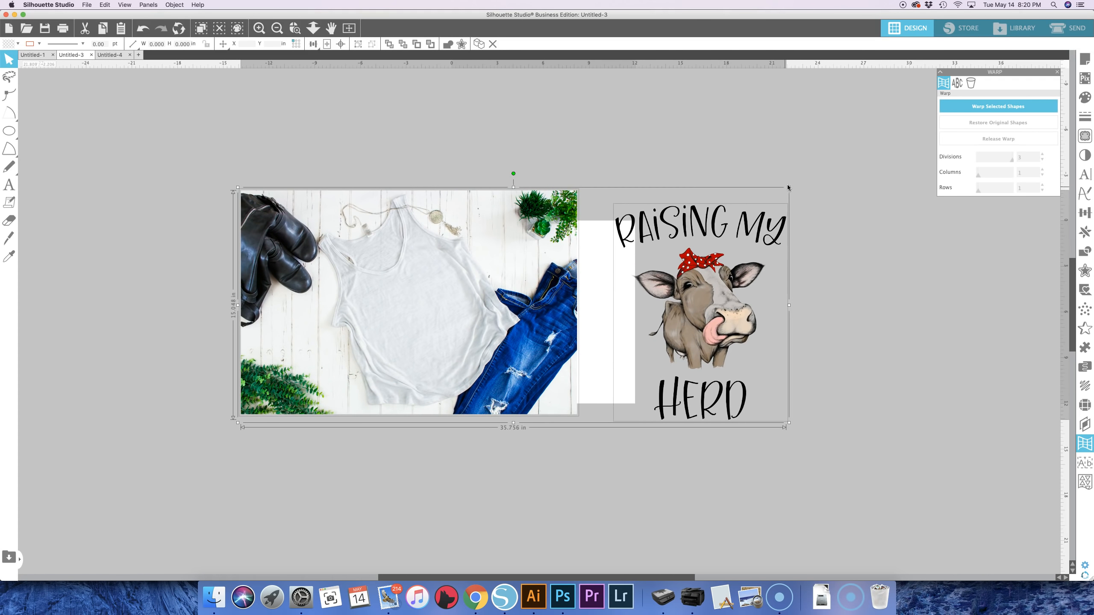
{"action": "left_click", "coordinate": [625, 136]}
Shift the tank top photo over the page and place the cow design on top of the tank top
{"action": "left_click_drag", "start_coordinate": [700, 313], "coordinate": [824, 332]}
{"action": "left_click_drag", "start_coordinate": [493, 271], "coordinate": [618, 282]}
{"action": "left_click", "coordinate": [730, 315]}
{"action": "left_click_drag", "start_coordinate": [815, 335], "coordinate": [578, 325]}
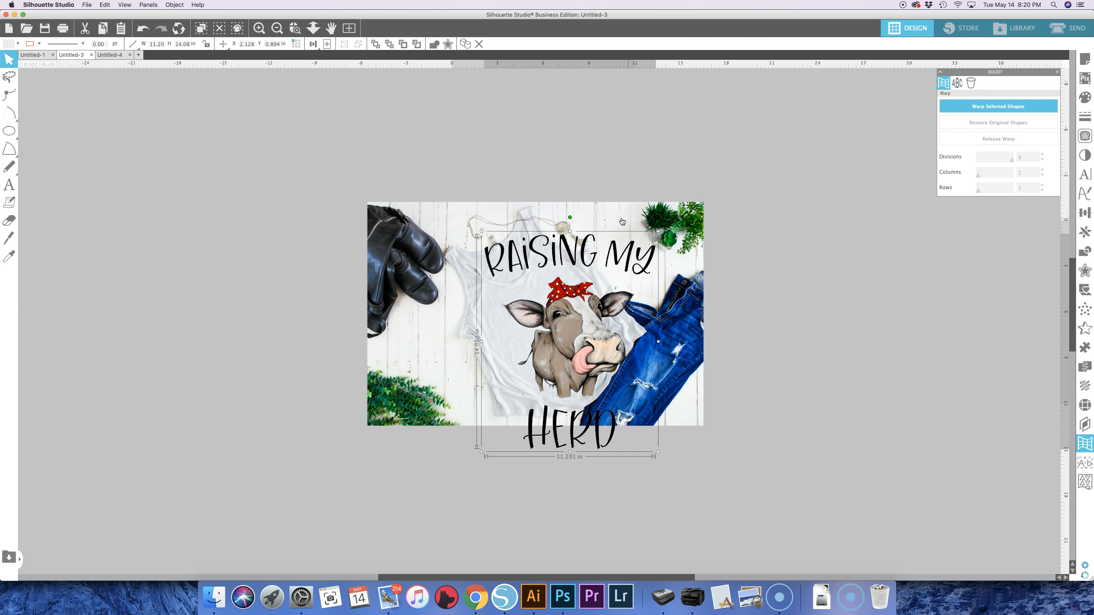
Rotate the Raising My Herd design to match the shirt's tilt, shrink it to about 4.92 by 6.18 in, and centre it on the tank top
{"action": "left_click_drag", "start_coordinate": [571, 216], "coordinate": [519, 228]}
{"action": "left_click_drag", "start_coordinate": [696, 407], "coordinate": [569, 341]}
{"action": "left_click_drag", "start_coordinate": [511, 255], "coordinate": [507, 255]}
{"action": "left_click_drag", "start_coordinate": [535, 310], "coordinate": [541, 315]}
{"action": "left_click_drag", "start_coordinate": [562, 253], "coordinate": [561, 277]}
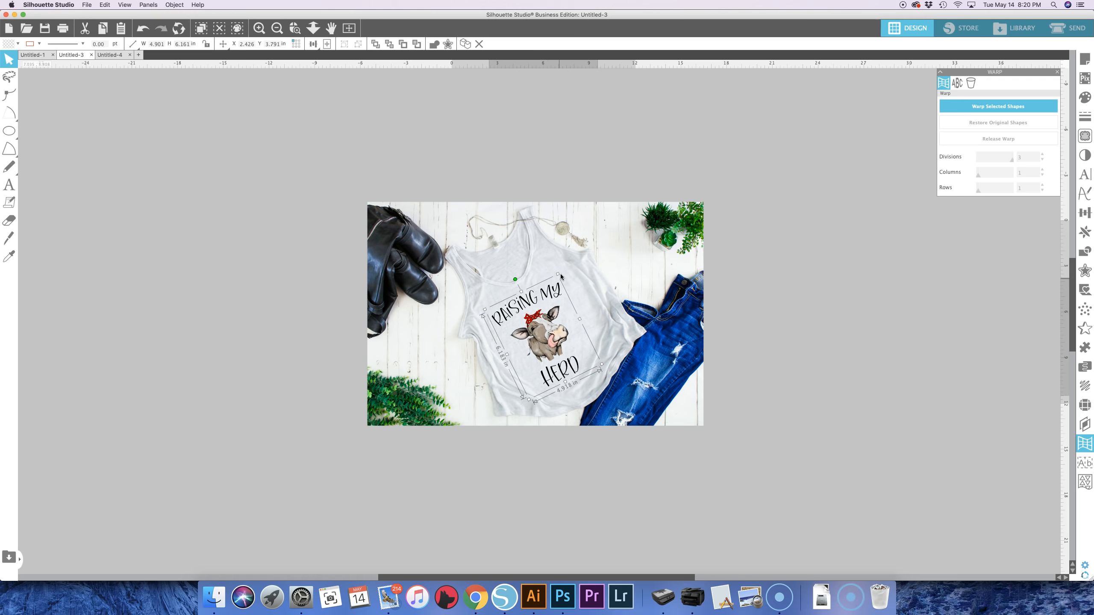
{"action": "left_click_drag", "start_coordinate": [551, 347], "coordinate": [555, 340]}
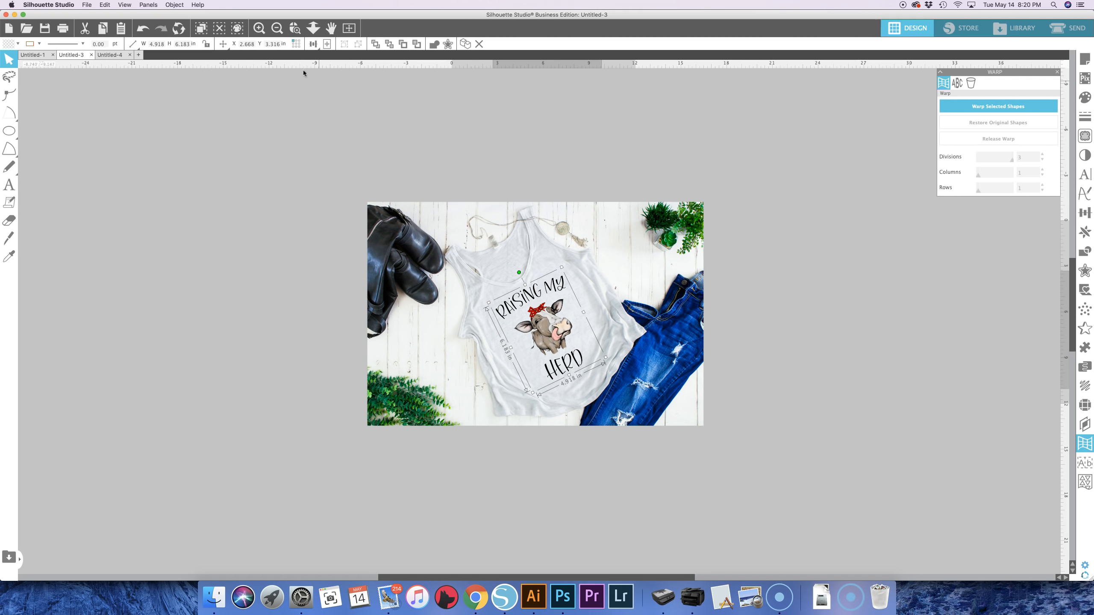
{"action": "left_click", "coordinate": [263, 32]}
{"action": "left_click", "coordinate": [264, 32]}
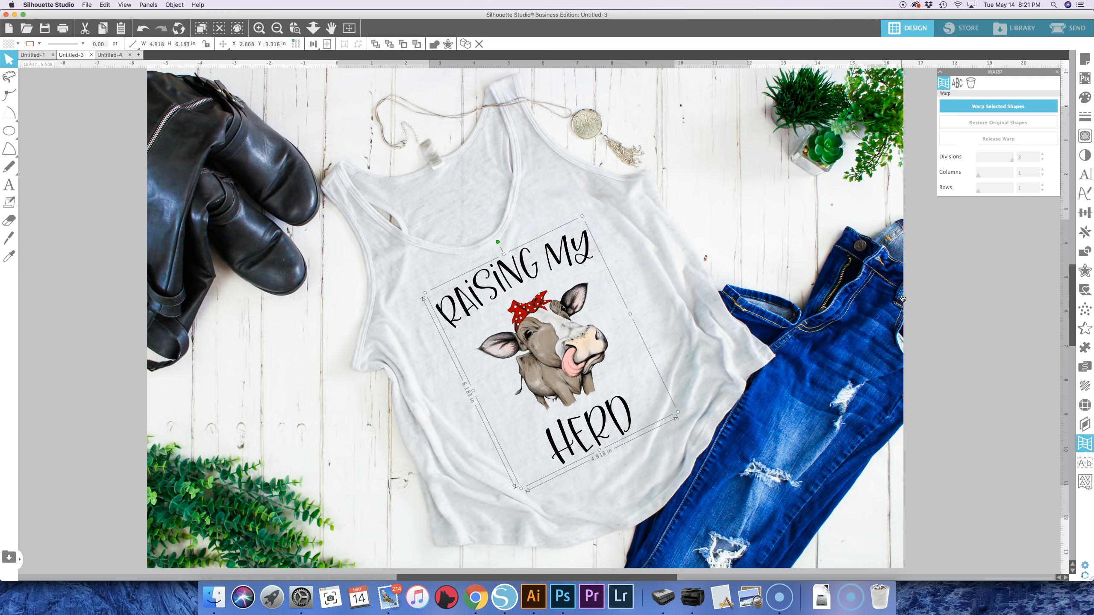
{"action": "left_click", "coordinate": [949, 359]}
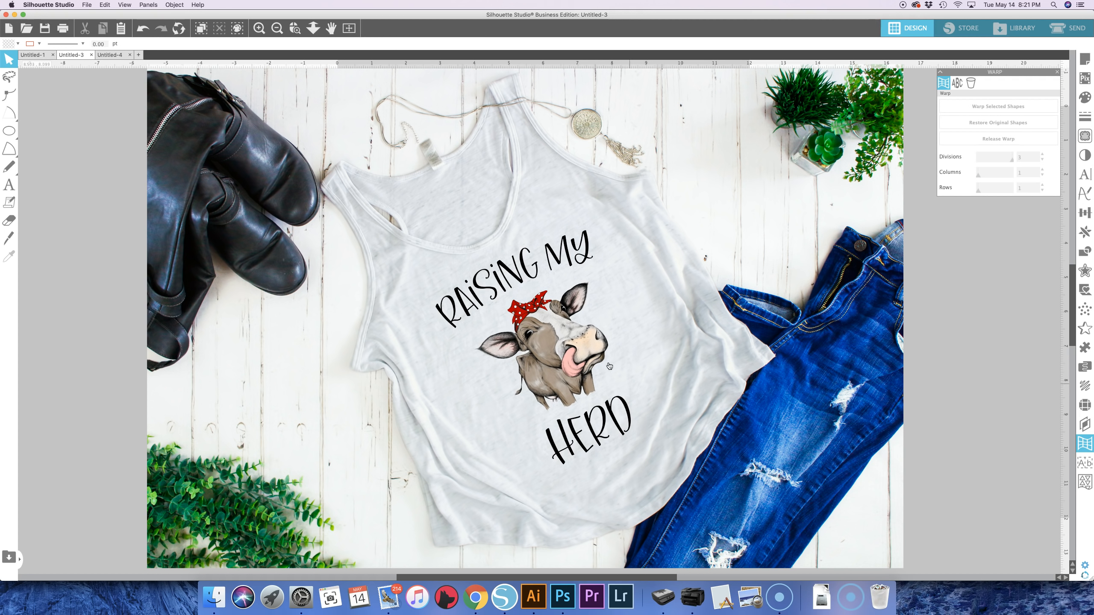
Set the fill transparency of the Raising My Herd design to 8%
{"action": "left_click", "coordinate": [551, 358]}
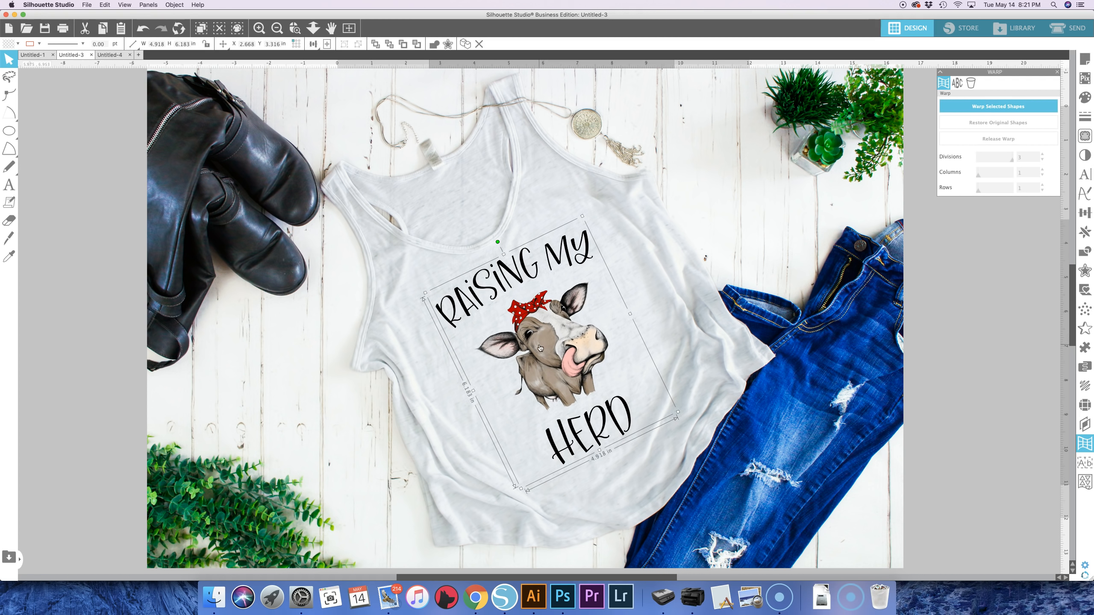
{"action": "left_click", "coordinate": [1086, 97]}
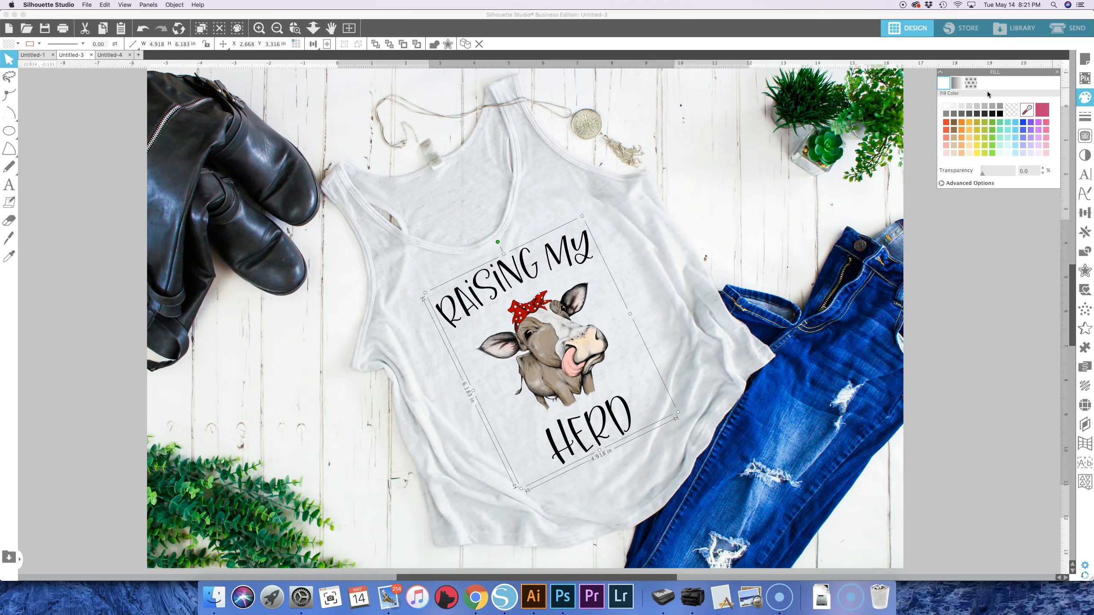
{"action": "mouse_move", "coordinate": [983, 174]}
{"action": "left_mouse_down"}
{"action": "mouse_move", "coordinate": [1002, 176]}
{"action": "mouse_move", "coordinate": [992, 177]}
{"action": "left_mouse_up"}
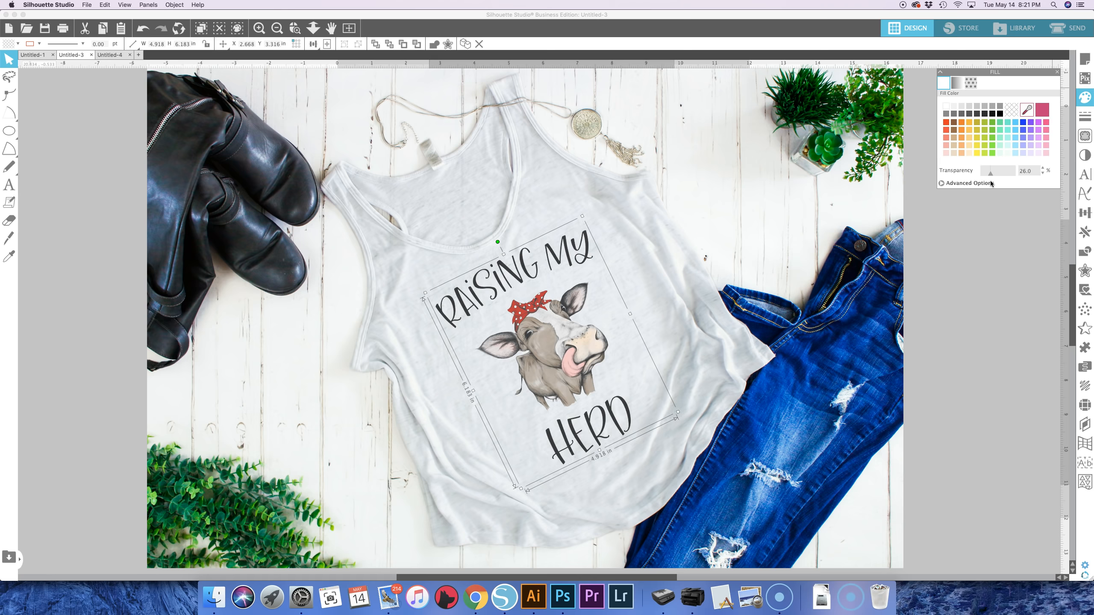
{"action": "scroll", "coordinate": [579, 337], "scroll_direction": "left", "scroll_amount": 1}
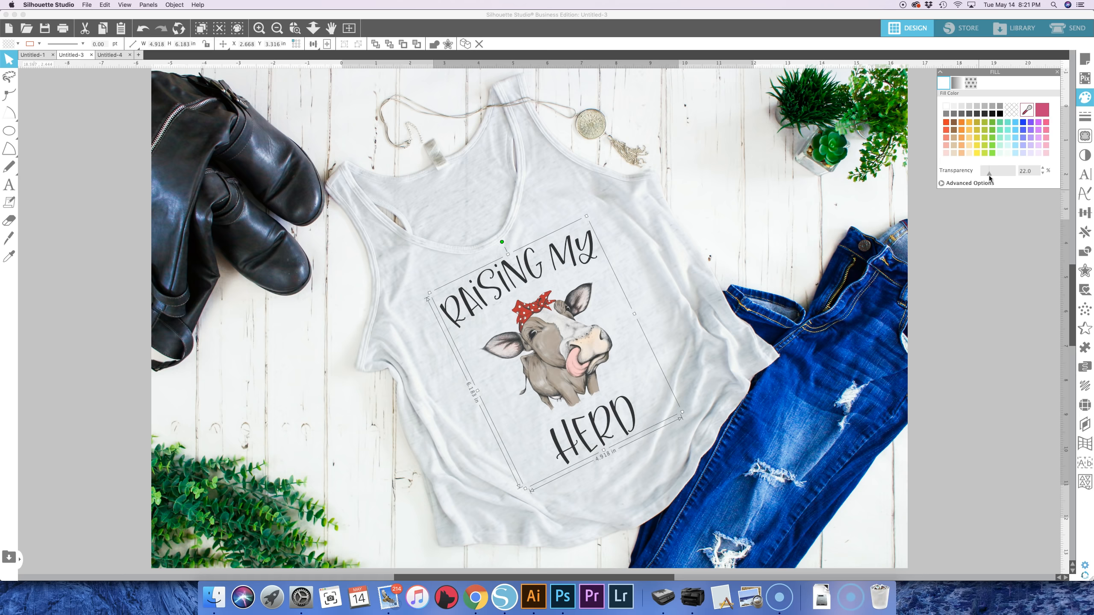
{"action": "left_click_drag", "start_coordinate": [990, 176], "coordinate": [988, 179]}
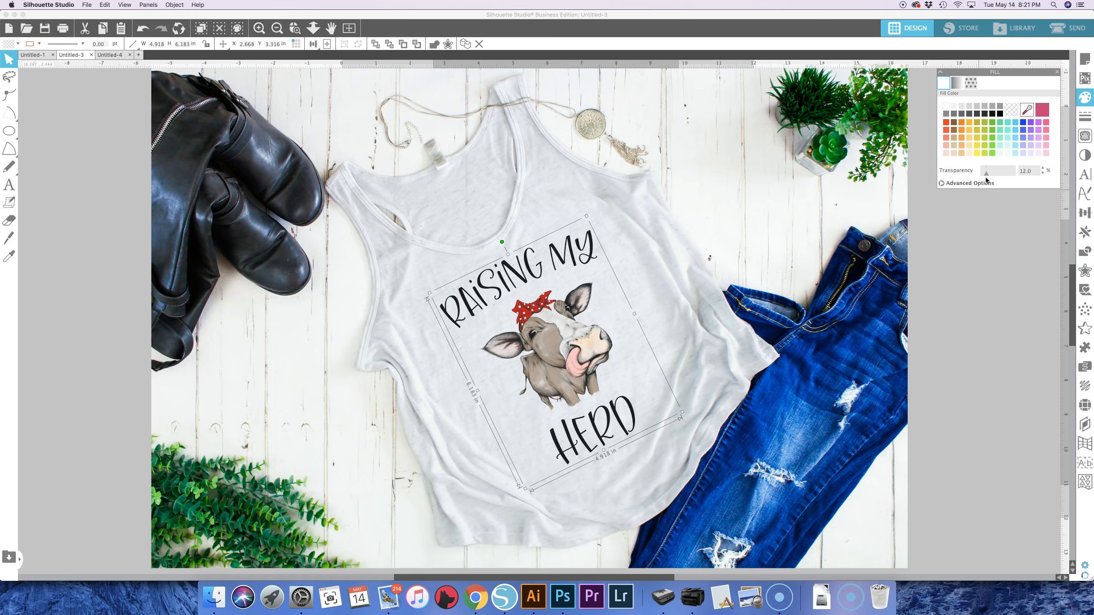
{"action": "left_click_drag", "start_coordinate": [986, 177], "coordinate": [987, 178]}
{"action": "left_click_drag", "start_coordinate": [987, 174], "coordinate": [986, 183]}
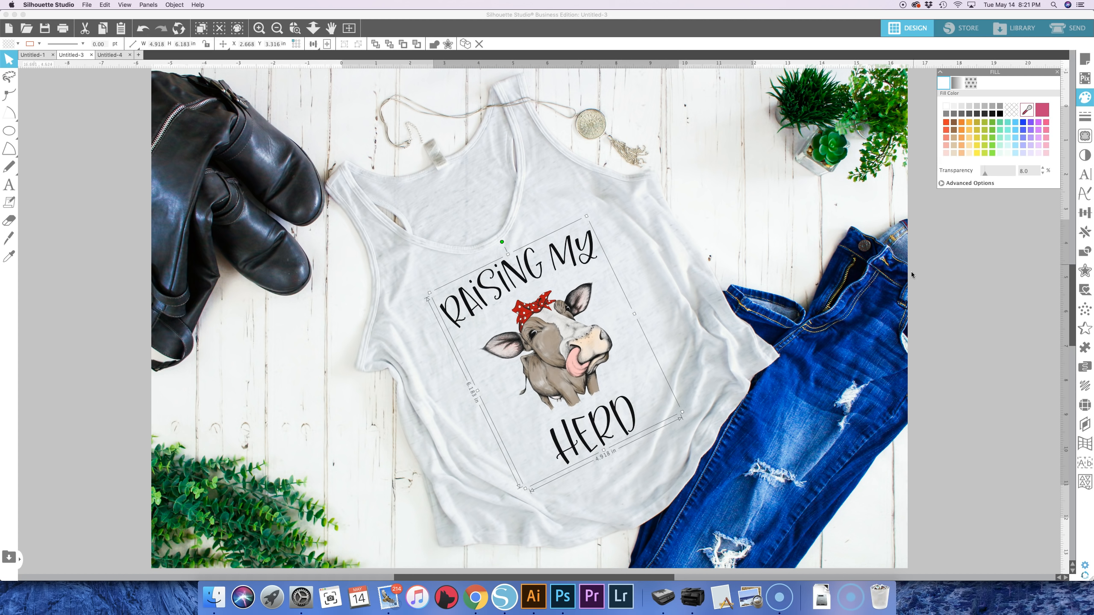
{"action": "left_click", "coordinate": [926, 285]}
Nudge the cow design slightly on the tank top and check its placement up close and from afar
{"action": "left_click", "coordinate": [542, 346]}
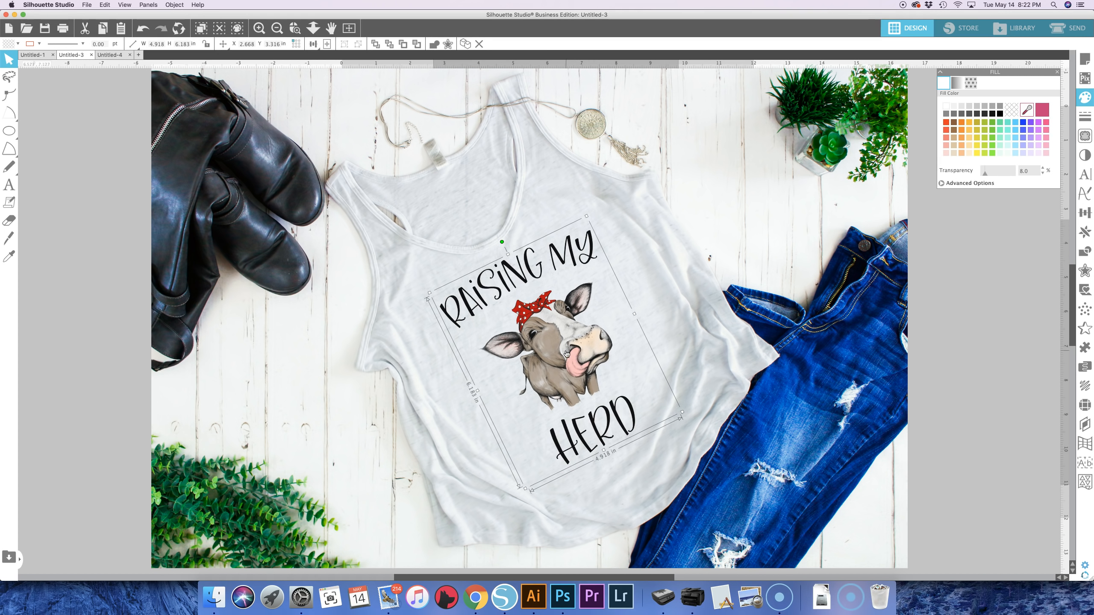
{"action": "mouse_move", "coordinate": [549, 341]}
{"action": "left_mouse_down"}
{"action": "mouse_move", "coordinate": [640, 253]}
{"action": "mouse_move", "coordinate": [692, 332]}
{"action": "mouse_move", "coordinate": [466, 366]}
{"action": "mouse_move", "coordinate": [542, 347]}
{"action": "left_mouse_up"}
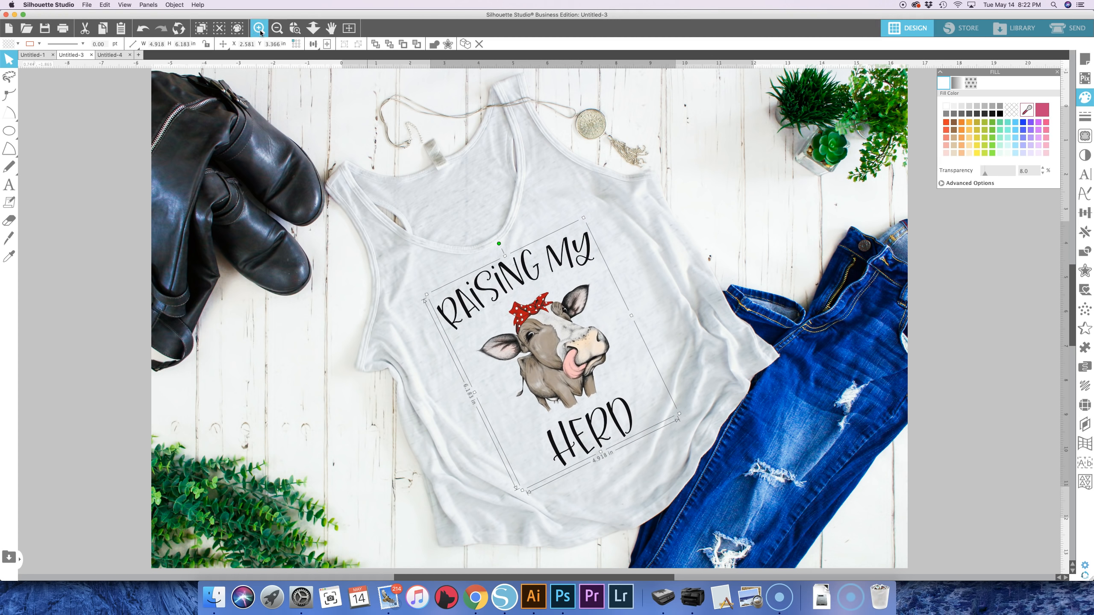
{"action": "left_click", "coordinate": [260, 30]}
{"action": "left_click", "coordinate": [261, 30]}
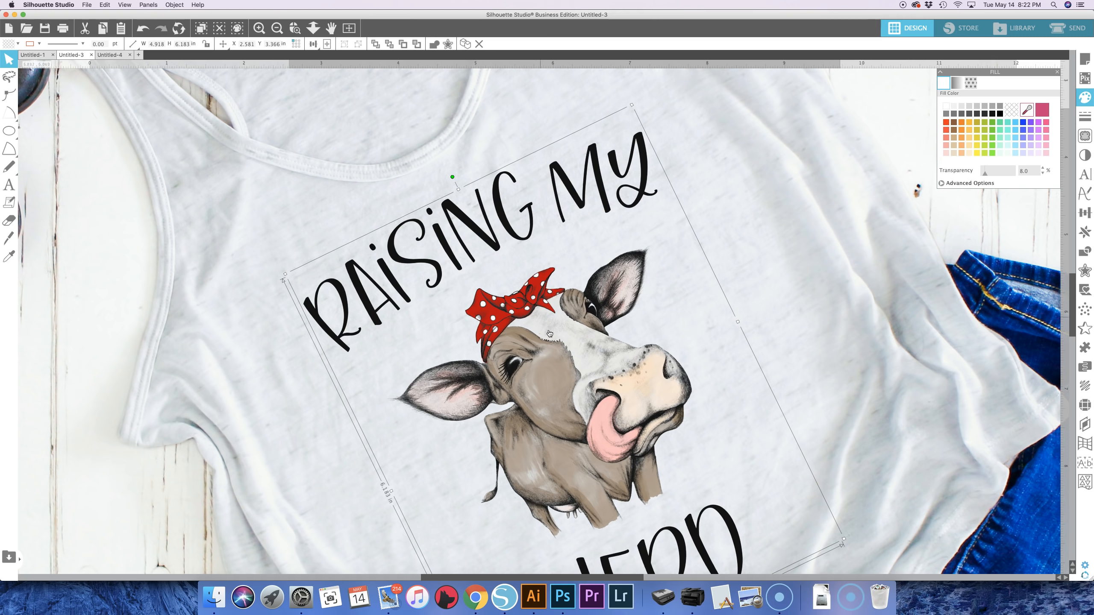
{"action": "left_click", "coordinate": [298, 33]}
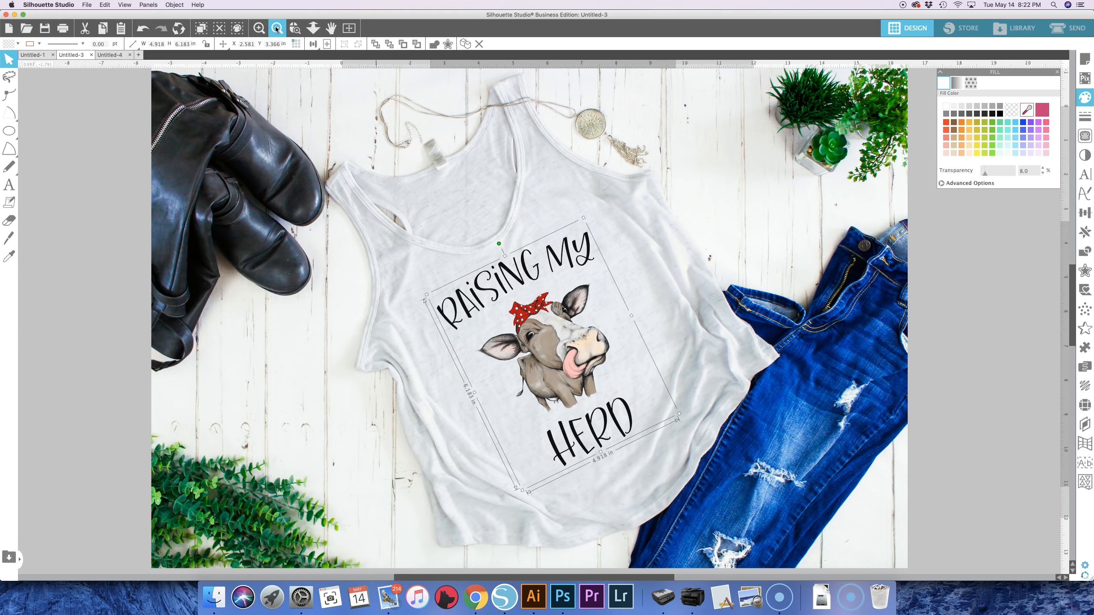
{"action": "left_click", "coordinate": [277, 28]}
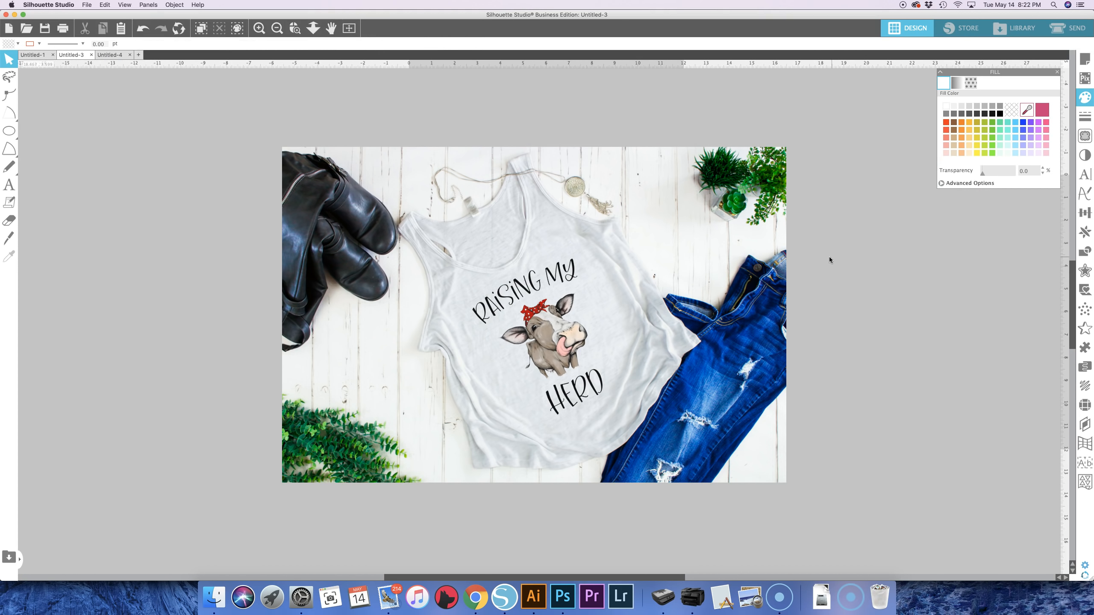
{"action": "left_click", "coordinate": [559, 324]}
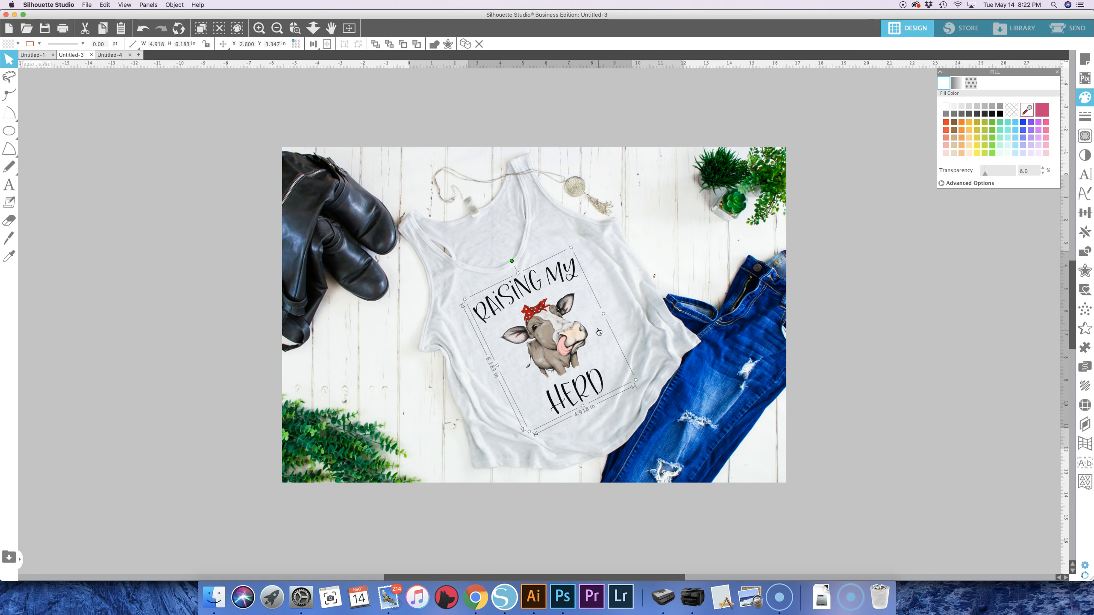
{"action": "left_click", "coordinate": [259, 30]}
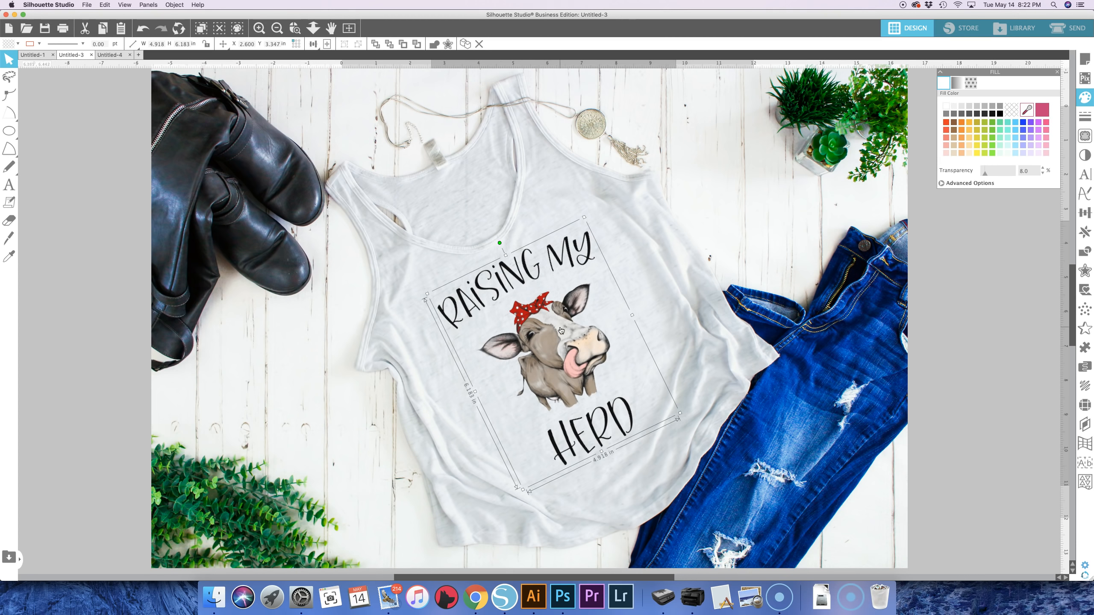
{"action": "left_click", "coordinate": [640, 287]}
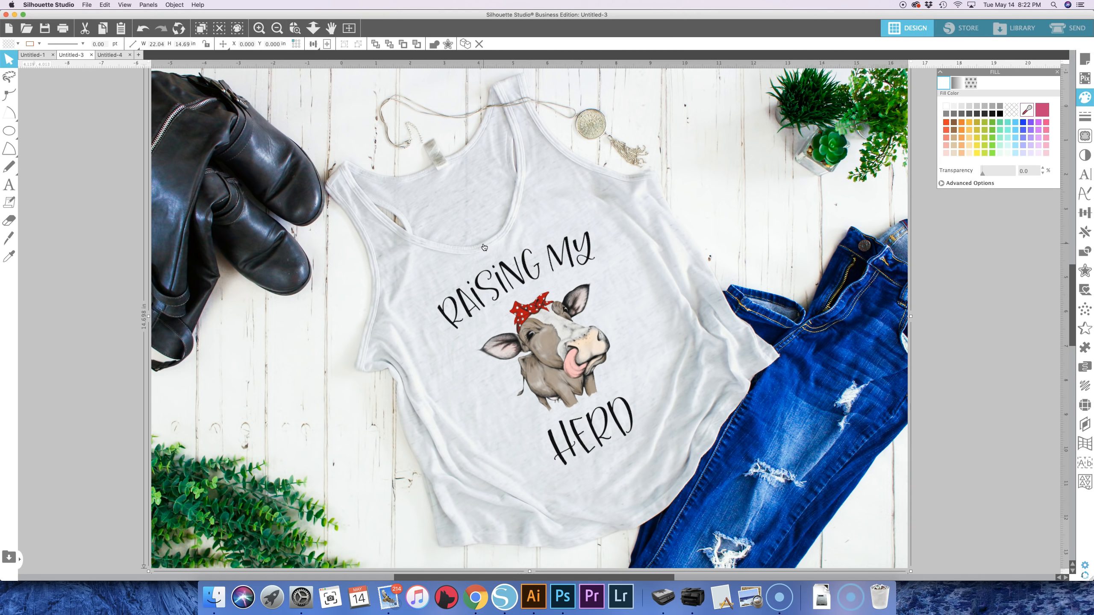
In the Untitled-4 document, move the lettering away from the wooden frame photo, place the photo over the page and enlarge it
{"action": "left_click", "coordinate": [114, 55]}
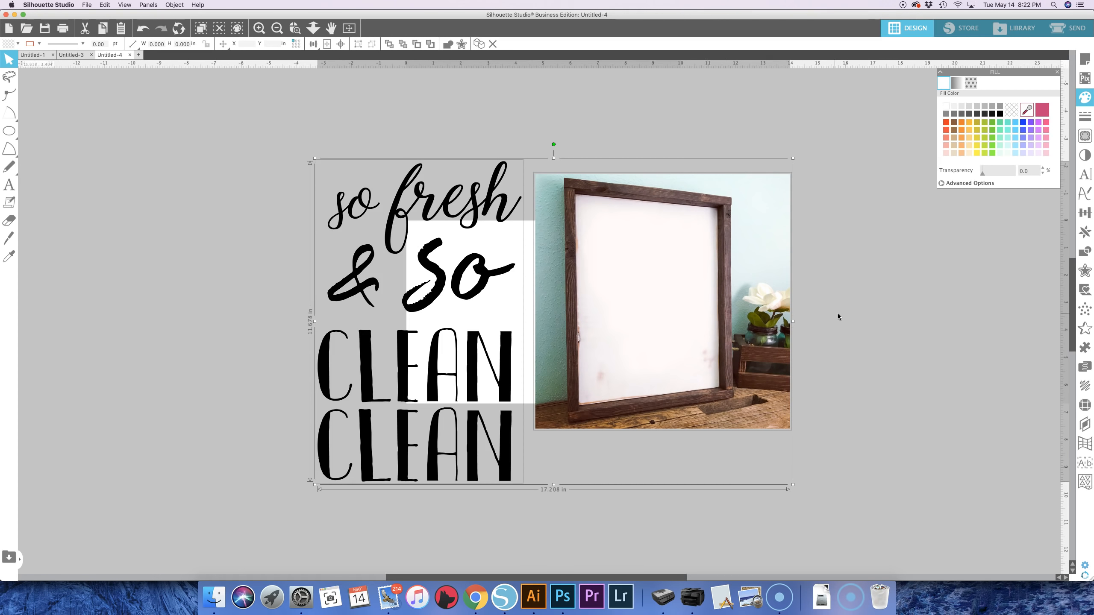
{"action": "left_click", "coordinate": [838, 313]}
{"action": "left_click_drag", "start_coordinate": [504, 353], "coordinate": [356, 295]}
{"action": "left_click", "coordinate": [459, 300]}
{"action": "left_click_drag", "start_coordinate": [678, 287], "coordinate": [548, 298]}
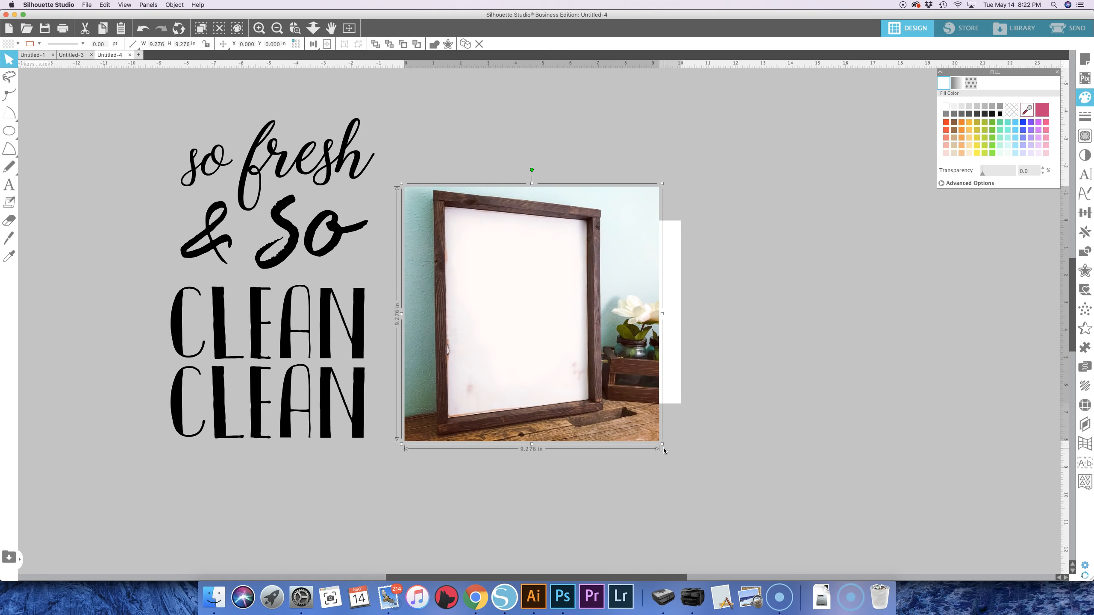
{"action": "left_click_drag", "start_coordinate": [663, 449], "coordinate": [699, 472]}
{"action": "left_click", "coordinate": [348, 354]}
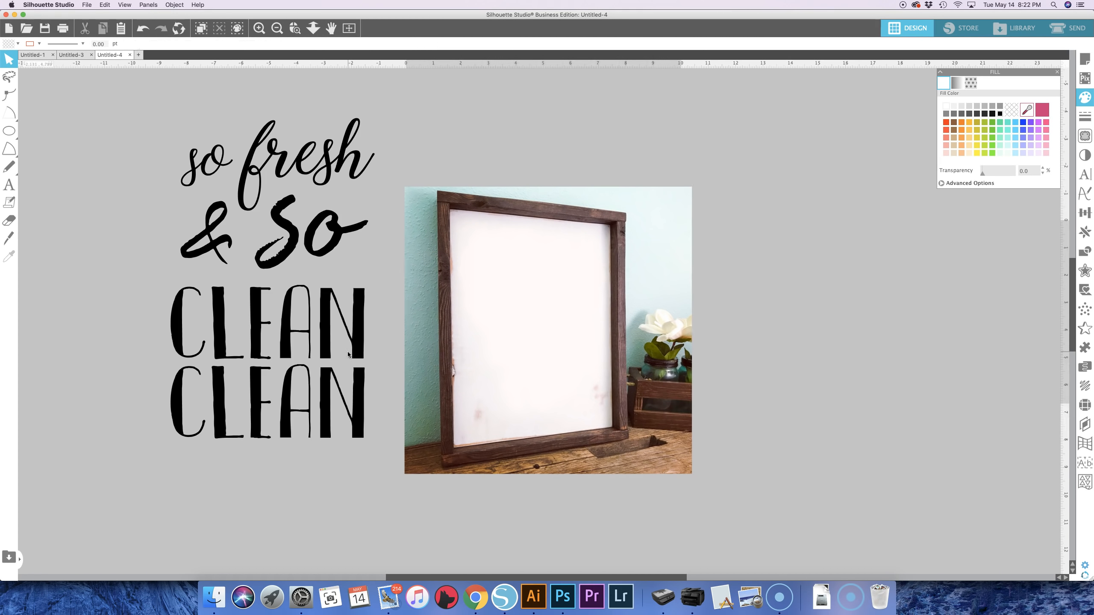
Move the "so fresh & so CLEAN CLEAN" lettering to the right side of the frame photo
{"action": "left_click_drag", "start_coordinate": [361, 343], "coordinate": [812, 378]}
{"action": "left_click_drag", "start_coordinate": [712, 370], "coordinate": [792, 370]}
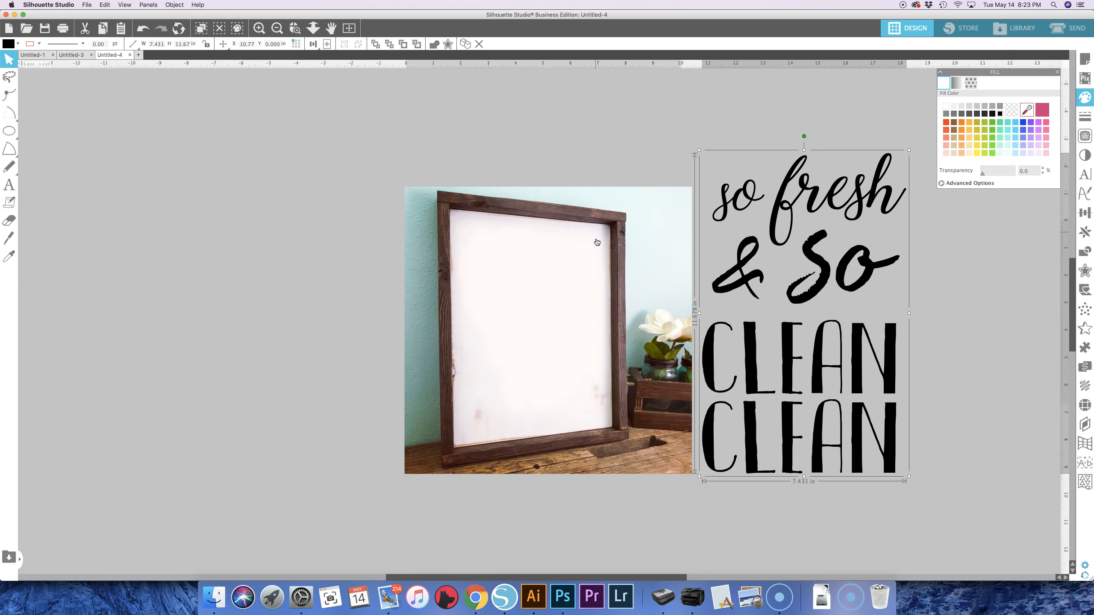
{"action": "mouse_move", "coordinate": [751, 350]}
{"action": "left_mouse_down"}
{"action": "mouse_move", "coordinate": [692, 328]}
{"action": "mouse_move", "coordinate": [735, 340]}
{"action": "left_mouse_up"}
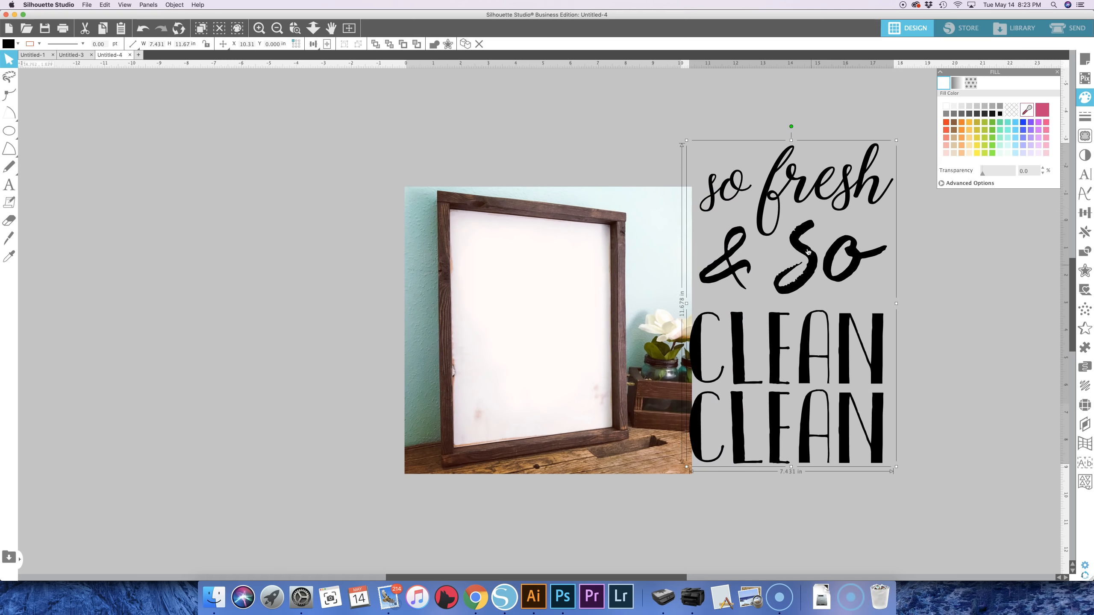
Try green and bright red fills on the lettering, and settle on the custom dark red BA0017
{"action": "left_click", "coordinate": [992, 146]}
{"action": "left_click", "coordinate": [947, 123]}
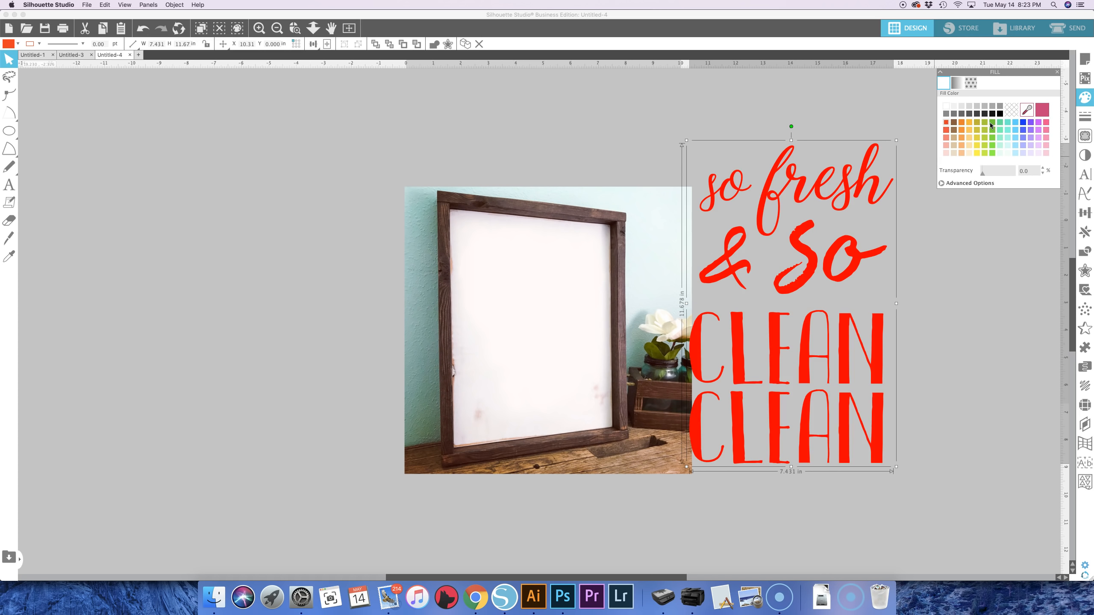
{"action": "left_click", "coordinate": [992, 124]}
{"action": "left_click", "coordinate": [946, 123]}
{"action": "left_click", "coordinate": [942, 183]}
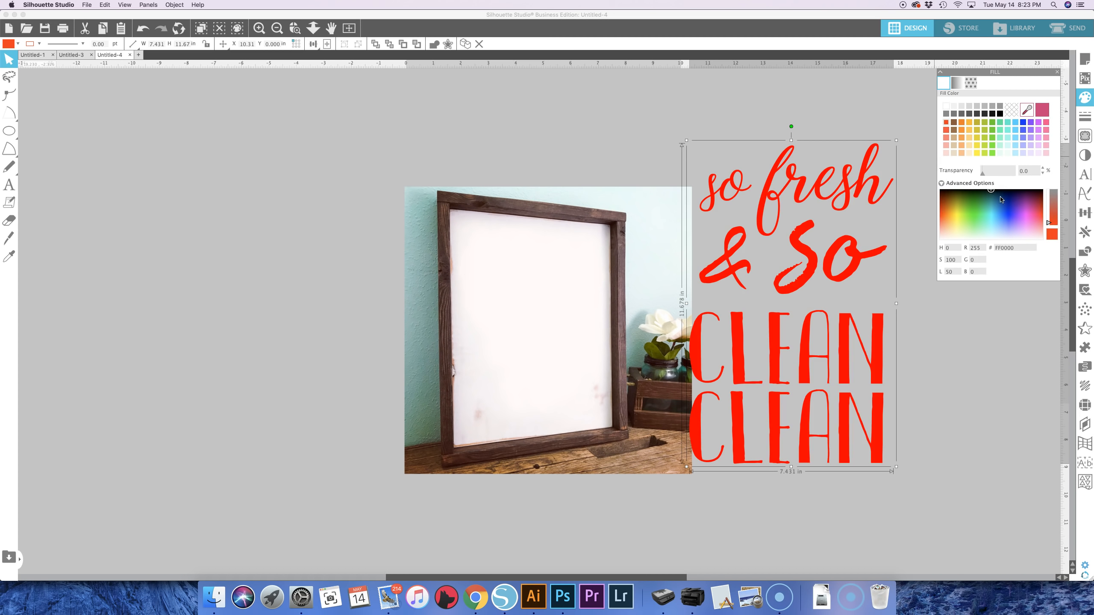
{"action": "left_click_drag", "start_coordinate": [1001, 199], "coordinate": [1041, 209]}
Place the red lettering on the framed sign and shrink it to about 4.51 by 7.09 in to fit the white board
{"action": "left_click_drag", "start_coordinate": [811, 264], "coordinate": [597, 245]}
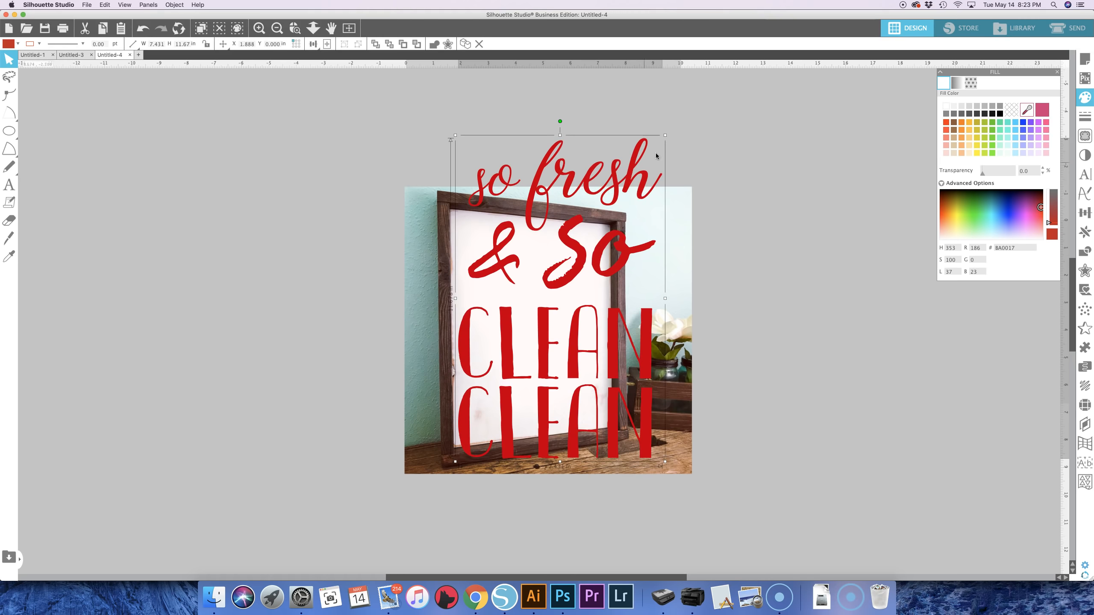
{"action": "left_click_drag", "start_coordinate": [660, 148], "coordinate": [615, 242]}
{"action": "left_click_drag", "start_coordinate": [576, 314], "coordinate": [582, 302]}
{"action": "left_click_drag", "start_coordinate": [608, 447], "coordinate": [592, 408]}
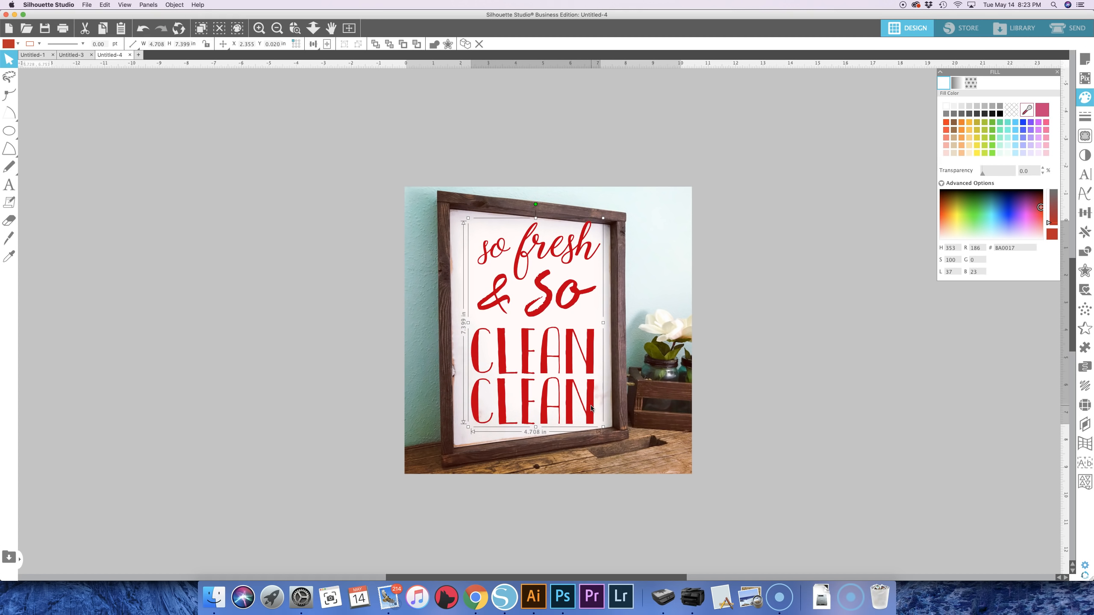
{"action": "left_click_drag", "start_coordinate": [603, 219], "coordinate": [598, 227]}
{"action": "left_click_drag", "start_coordinate": [586, 390], "coordinate": [590, 389]}
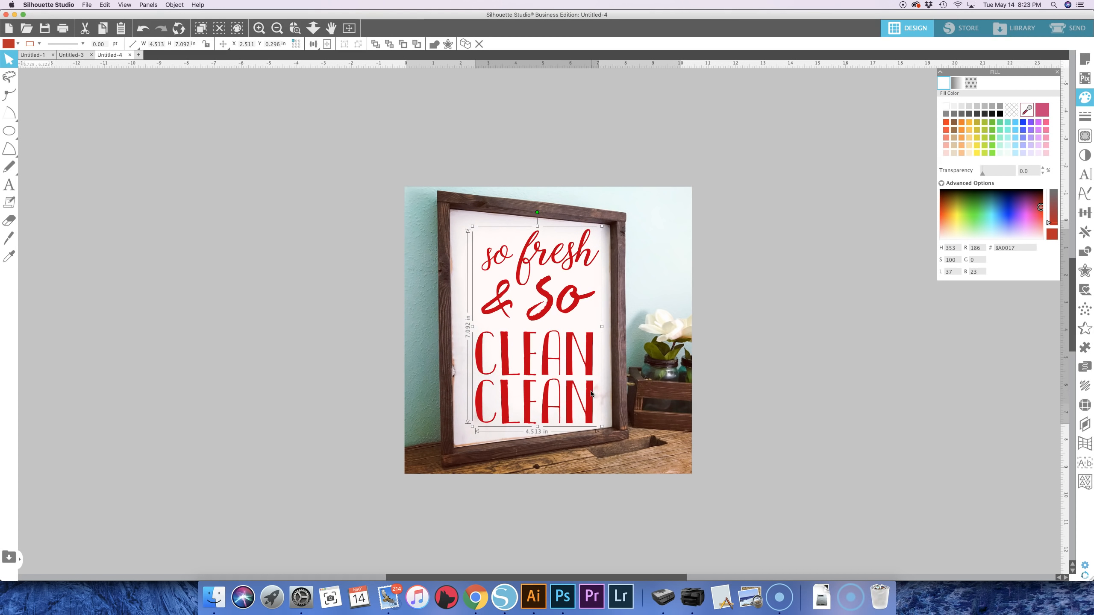
{"action": "left_click", "coordinate": [803, 432]}
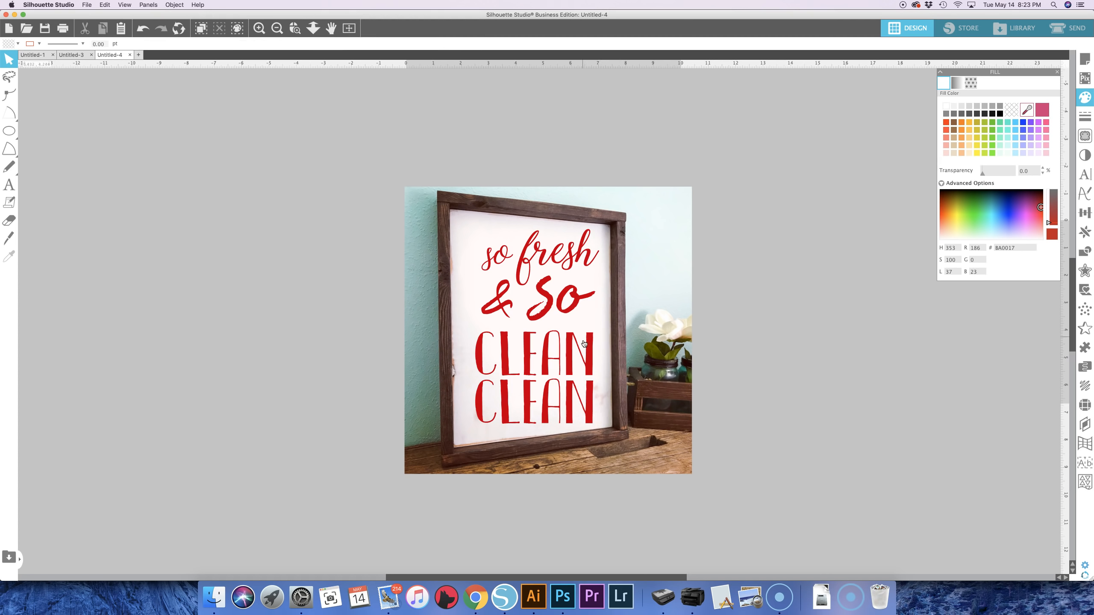
{"action": "left_click", "coordinate": [590, 354]}
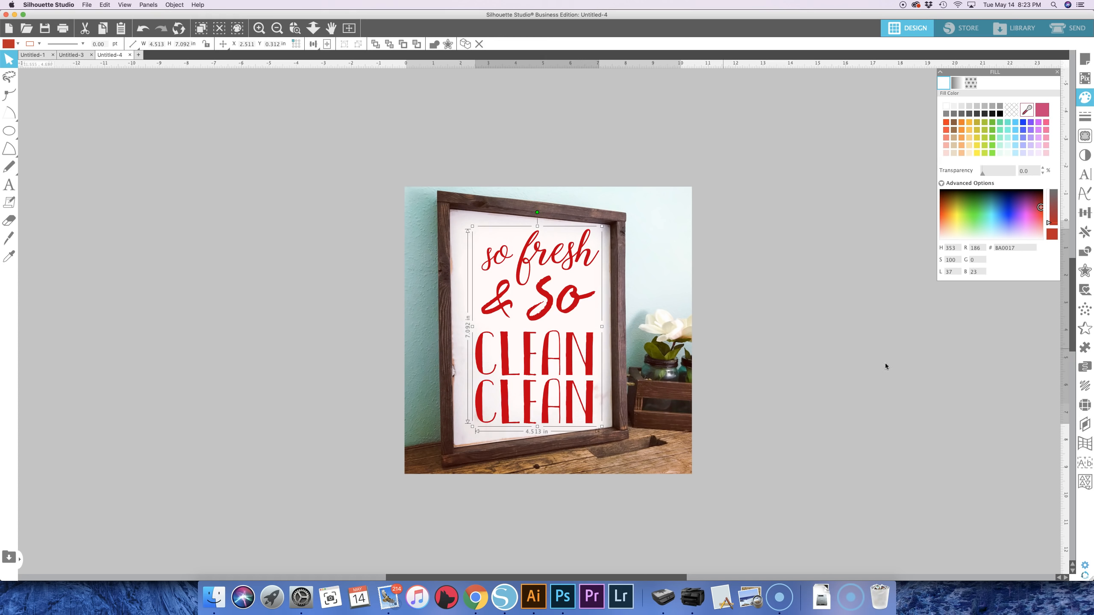
Apply the one-sided taper warp template to the lettering and spread its two right corners to follow the frame's perspective
{"action": "left_click", "coordinate": [1086, 444]}
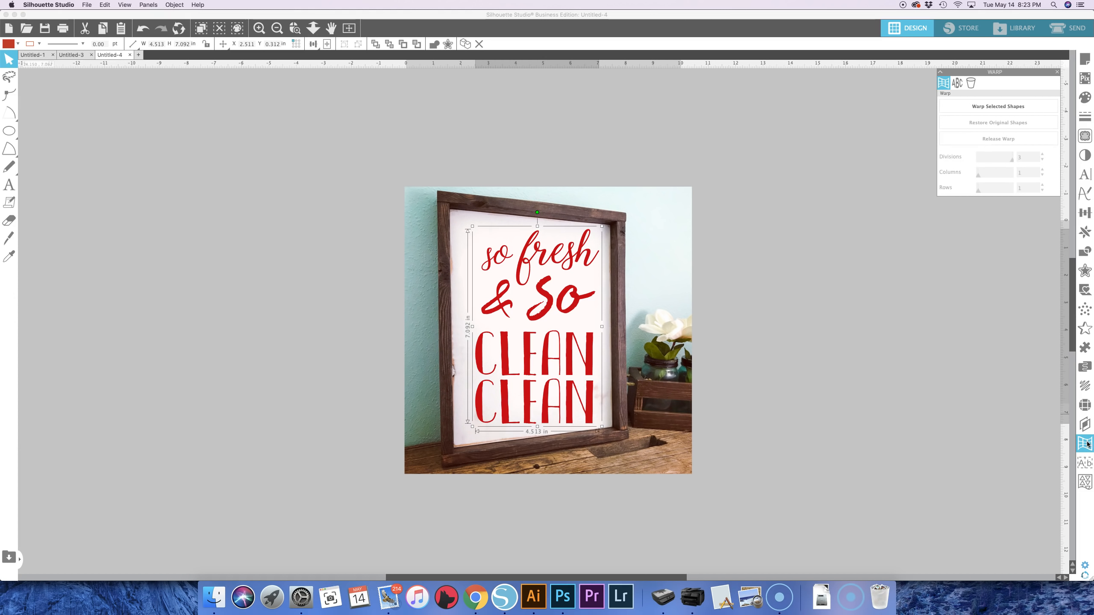
{"action": "left_click", "coordinate": [957, 83]}
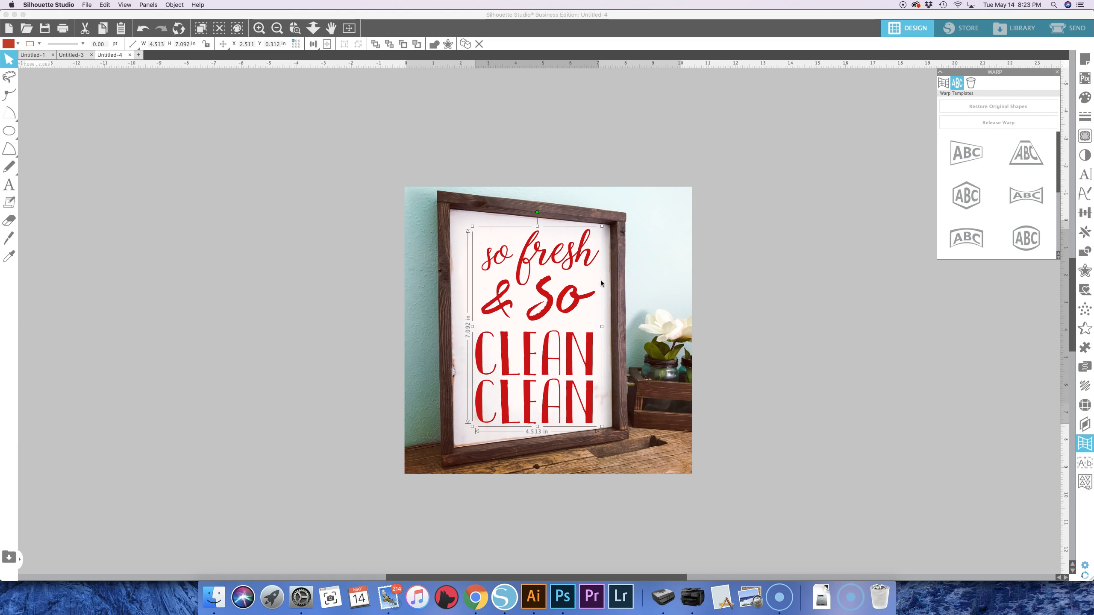
{"action": "left_click", "coordinate": [968, 154]}
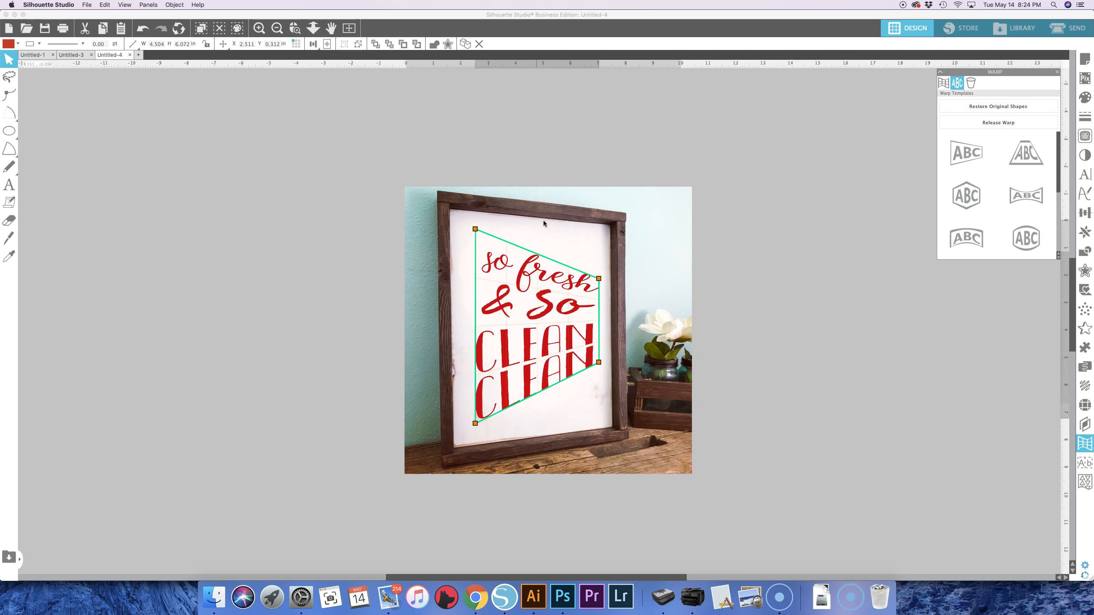
{"action": "left_click_drag", "start_coordinate": [599, 279], "coordinate": [598, 241]}
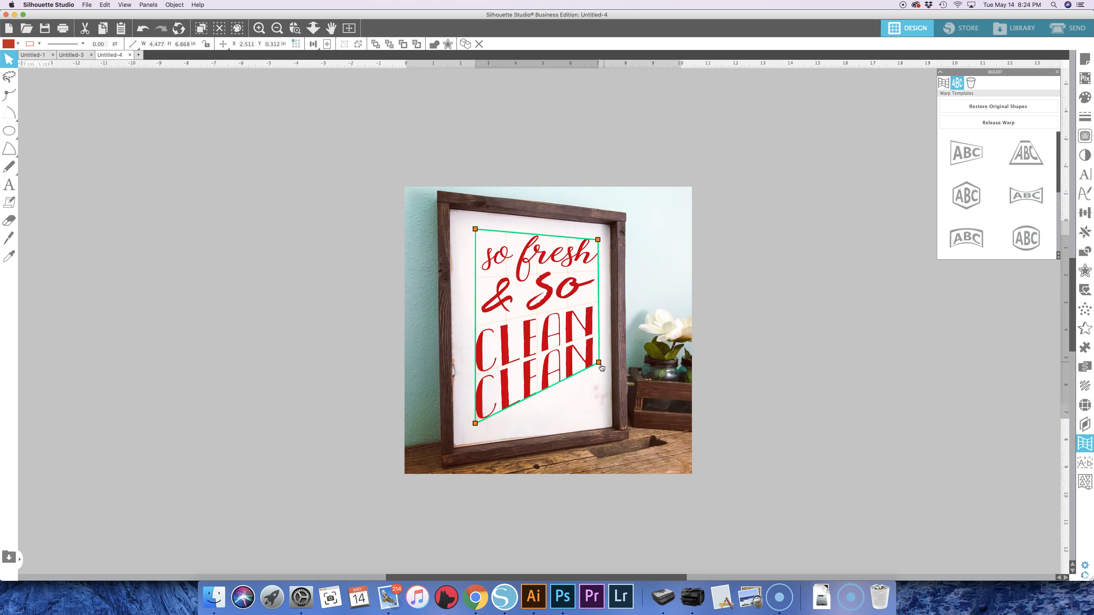
{"action": "left_click_drag", "start_coordinate": [599, 380], "coordinate": [601, 413]}
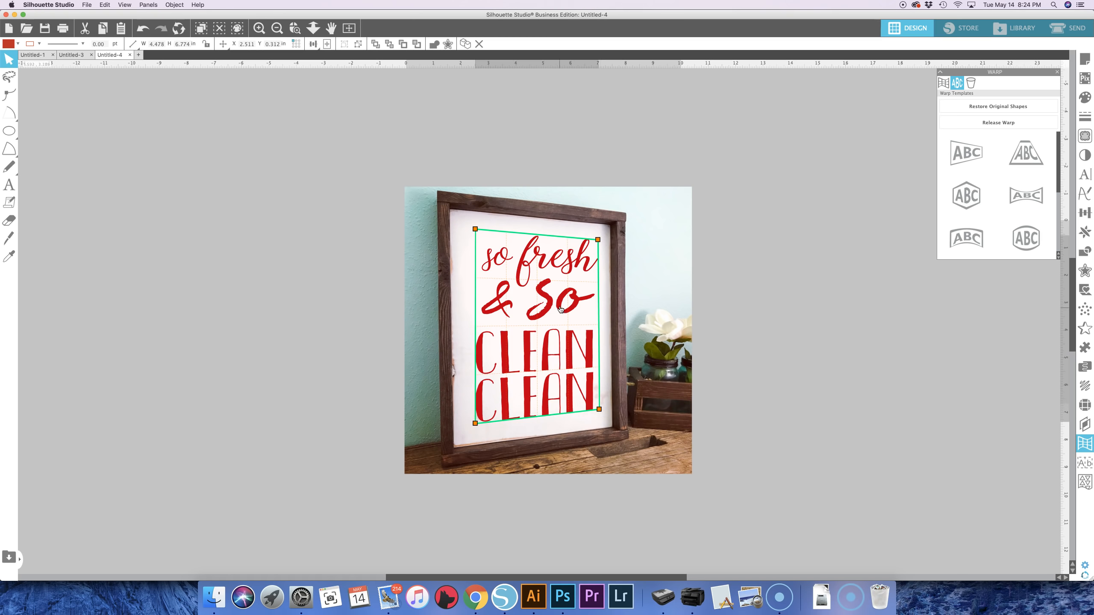
Nudge the warped red lettering slightly left on the framed sign, to an X position of 2.433 in, and deselect it
{"action": "left_click_drag", "start_coordinate": [560, 309], "coordinate": [557, 307]}
{"action": "left_click", "coordinate": [701, 343]}
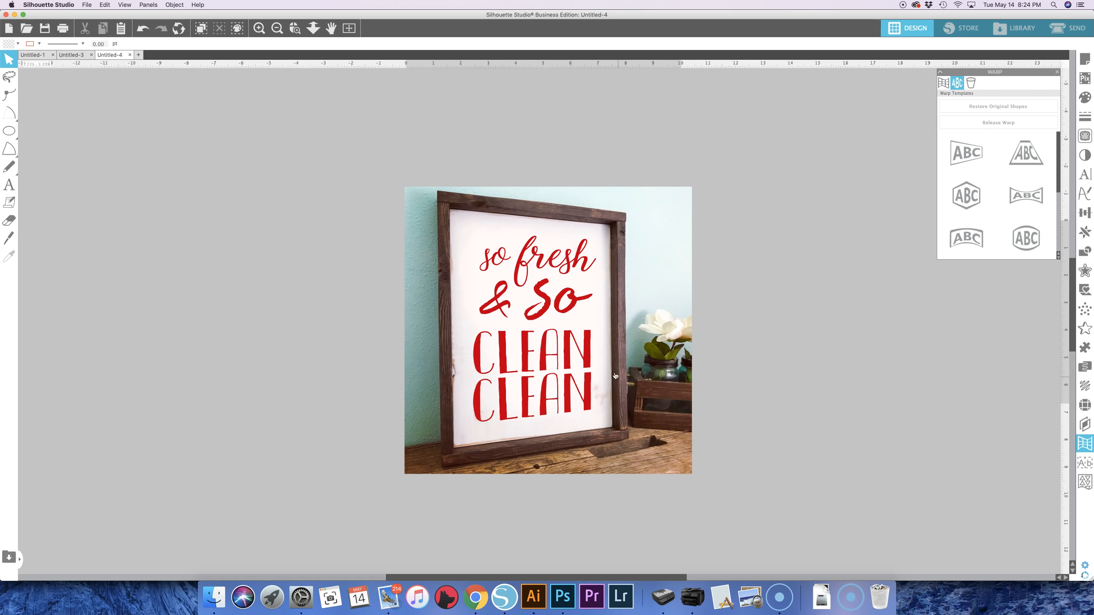
Set the fill transparency of the red lettering to 15% so it blends into the white board, and deselect it
{"action": "left_click", "coordinate": [595, 362]}
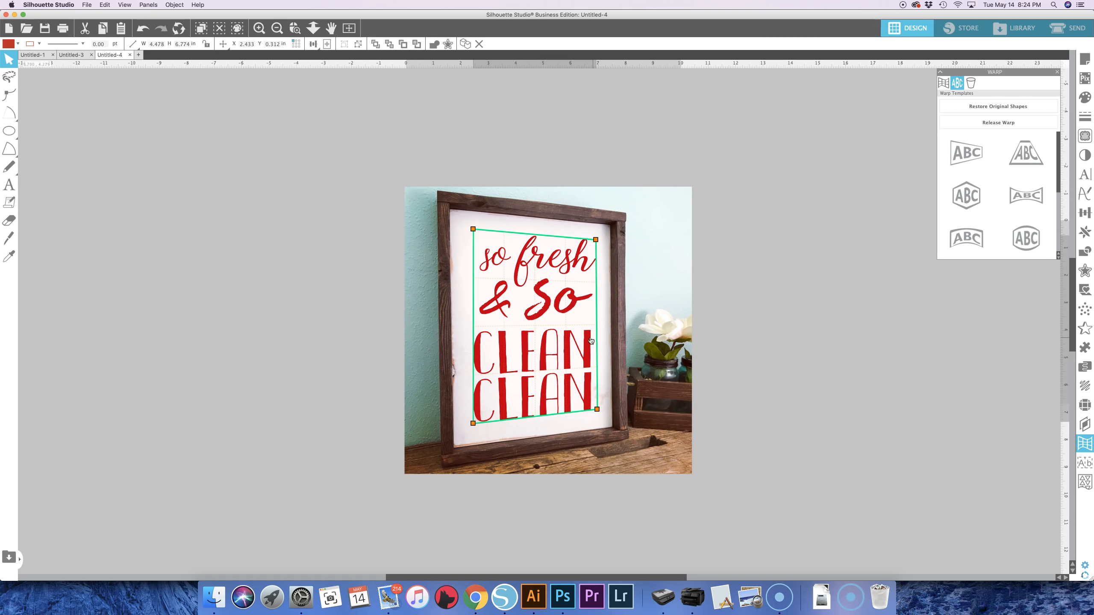
{"action": "left_click", "coordinate": [1088, 101]}
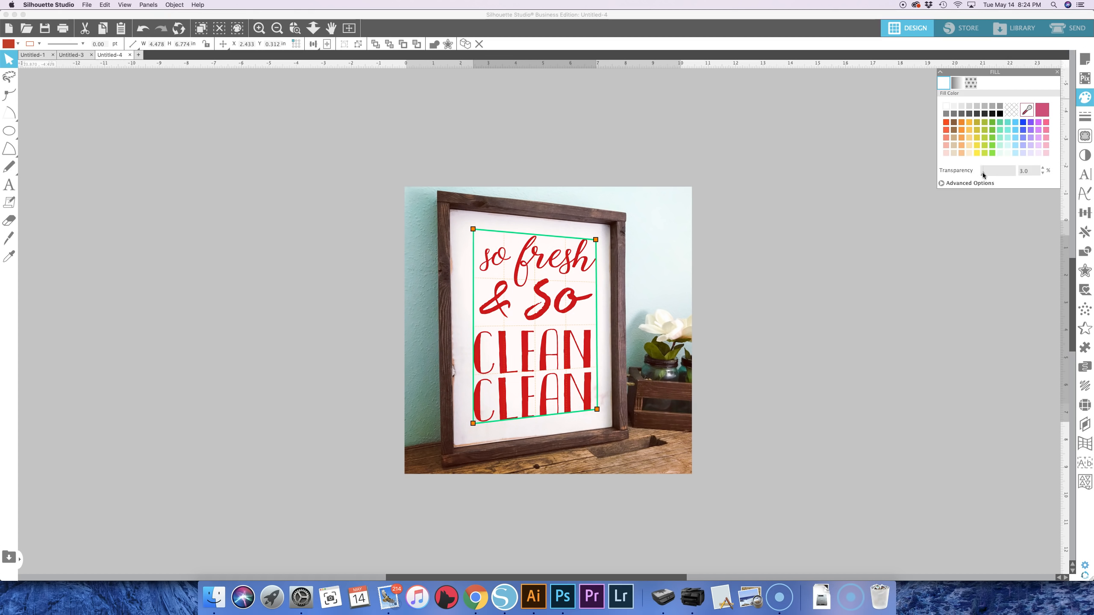
{"action": "left_click_drag", "start_coordinate": [986, 172], "coordinate": [988, 174]}
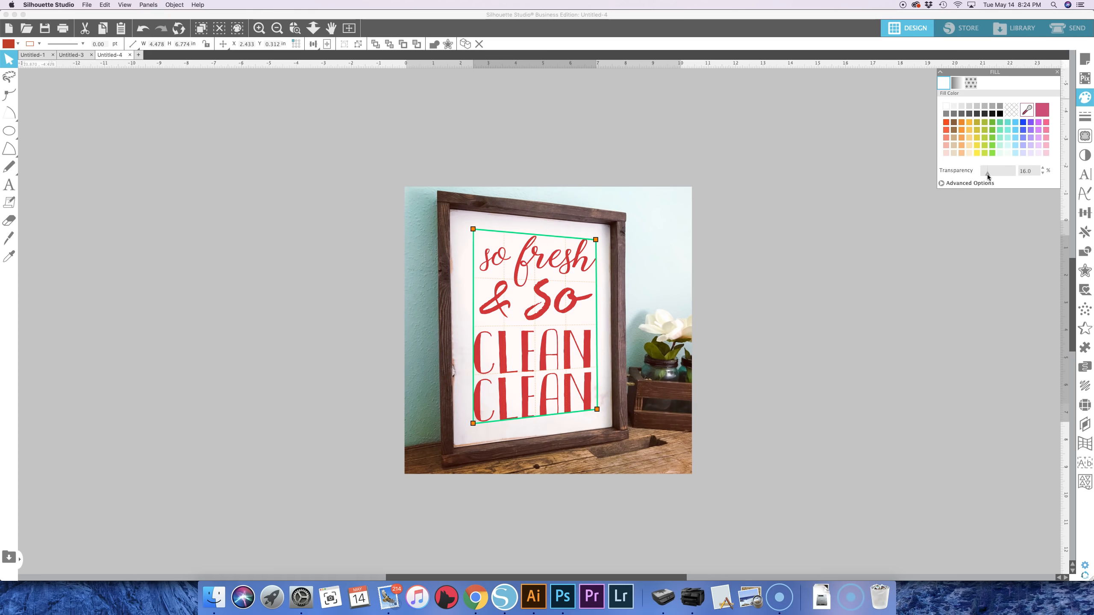
{"action": "left_click", "coordinate": [839, 306]}
{"action": "left_click", "coordinate": [588, 358]}
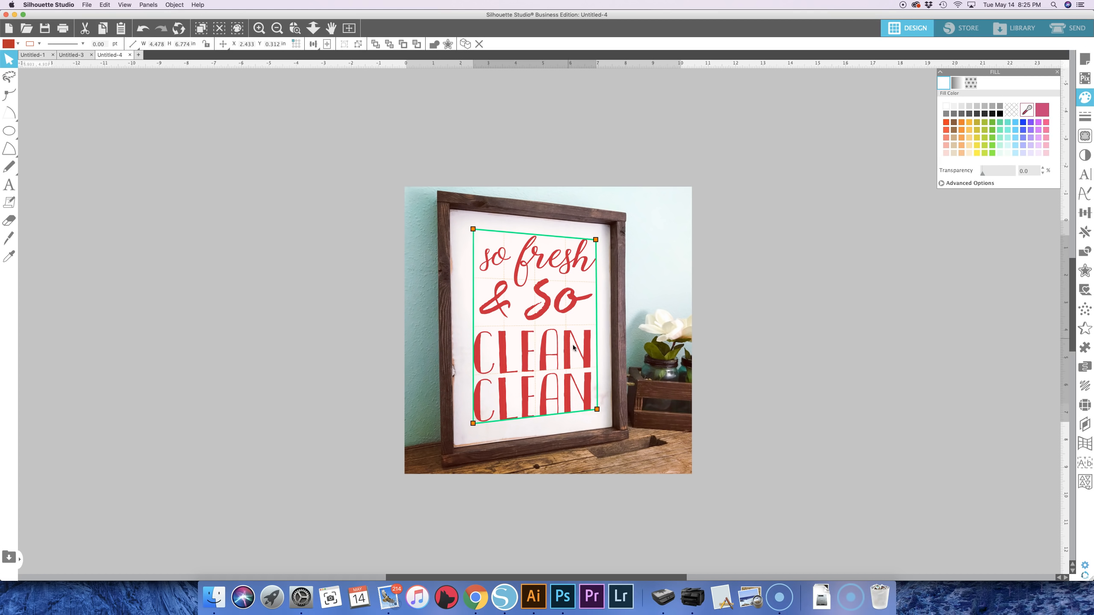
{"action": "left_click_drag", "start_coordinate": [989, 175], "coordinate": [986, 174]}
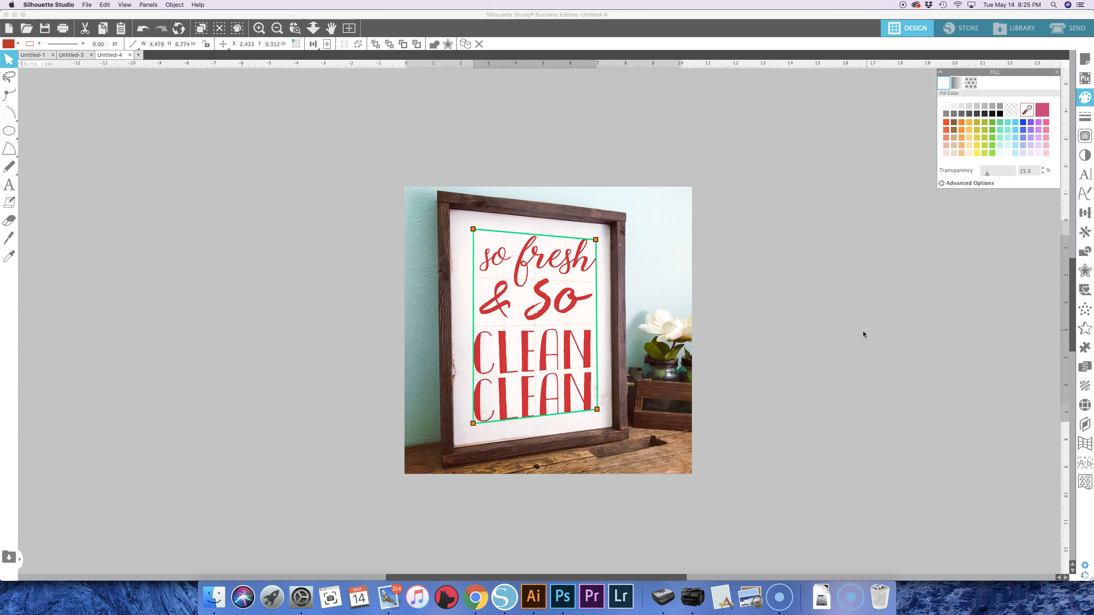
{"action": "left_click", "coordinate": [830, 339]}
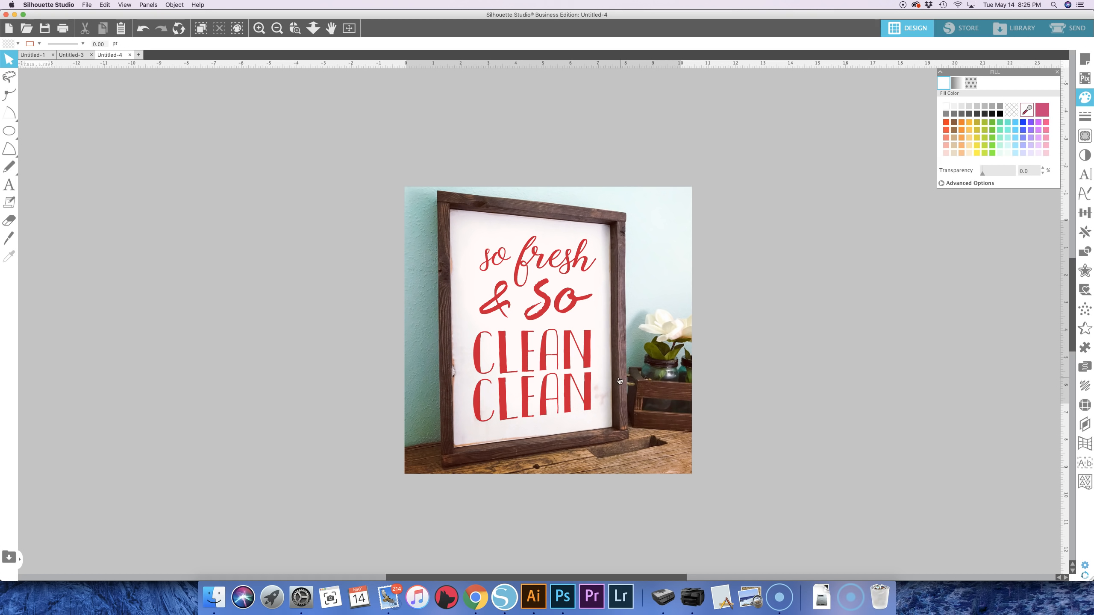